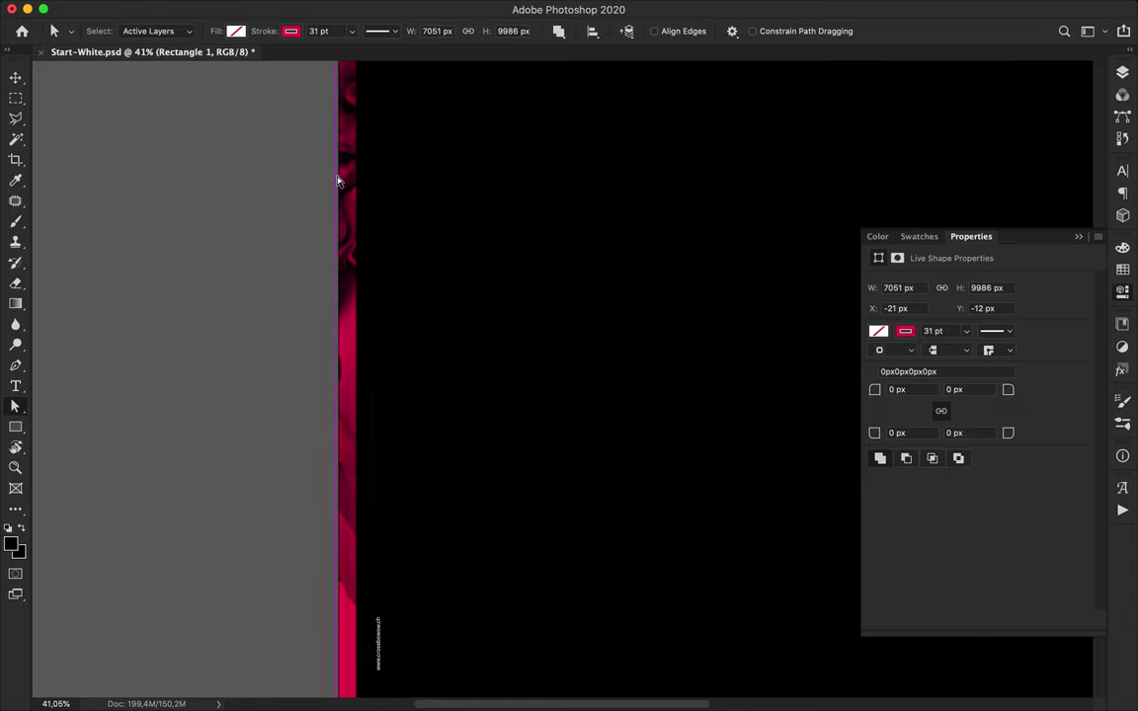
- Pull the red frame rectangle's left, right and bottom edges in to the canvas edges, about 7014 px wide and 9948 px high
scroll(280, 198, right, 15)
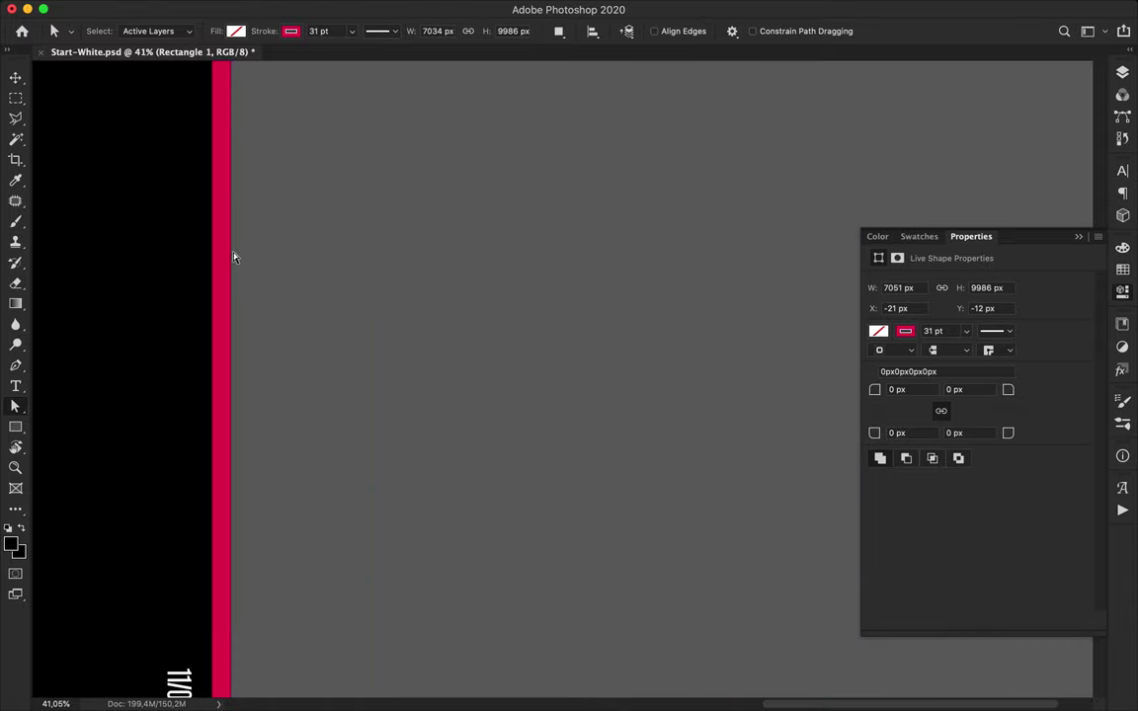
scroll(233, 260, down, 15)
scroll(233, 260, left, 3)
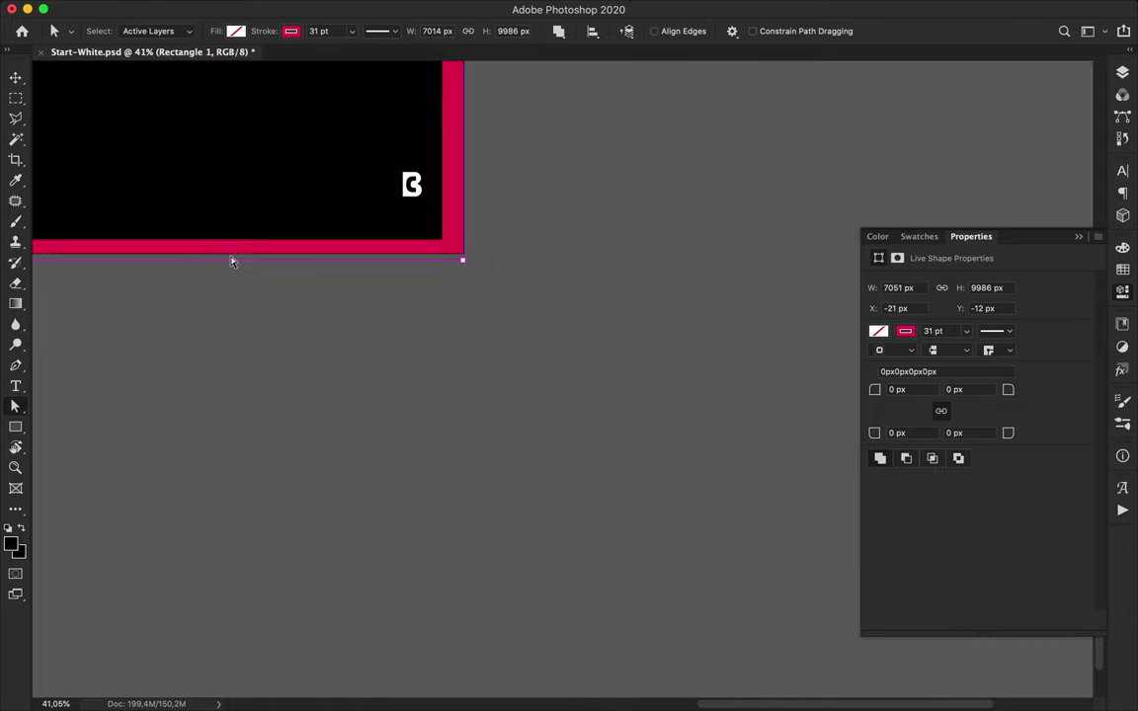
scroll(218, 267, up, 20)
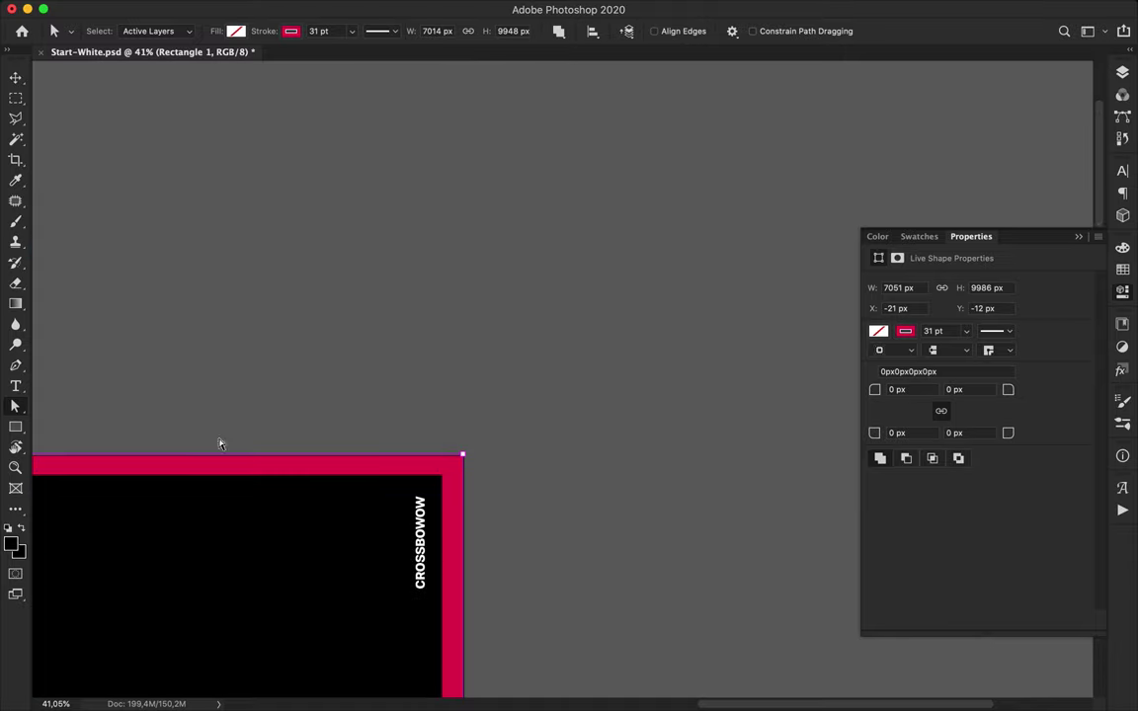
- Align the red frame's top edge with the canvas, making the frame about 9943 px high, and save the document
mouse_move(218, 464)
mouse_down()
mouse_move(204, 475)
mouse_move(205, 464)
mouse_up()
key(super+z)
click(468, 472)
click(462, 476)
scroll(465, 476, left, 15)
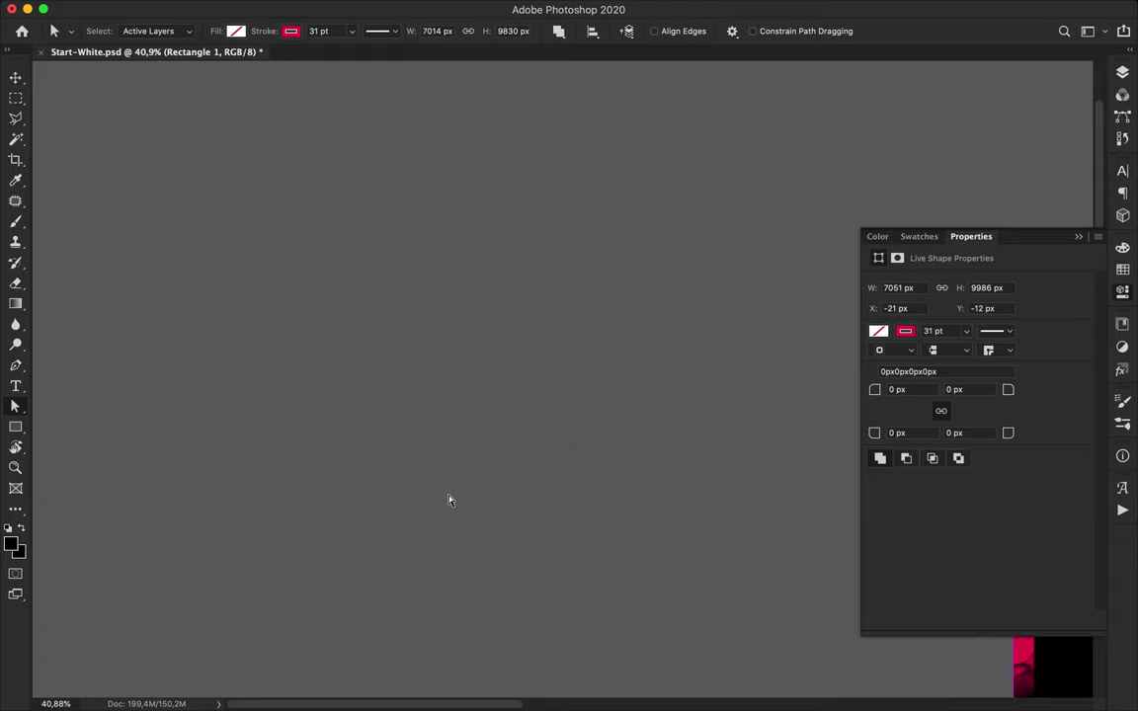
drag(459, 470, 459, 468)
scroll(459, 471, right, 15)
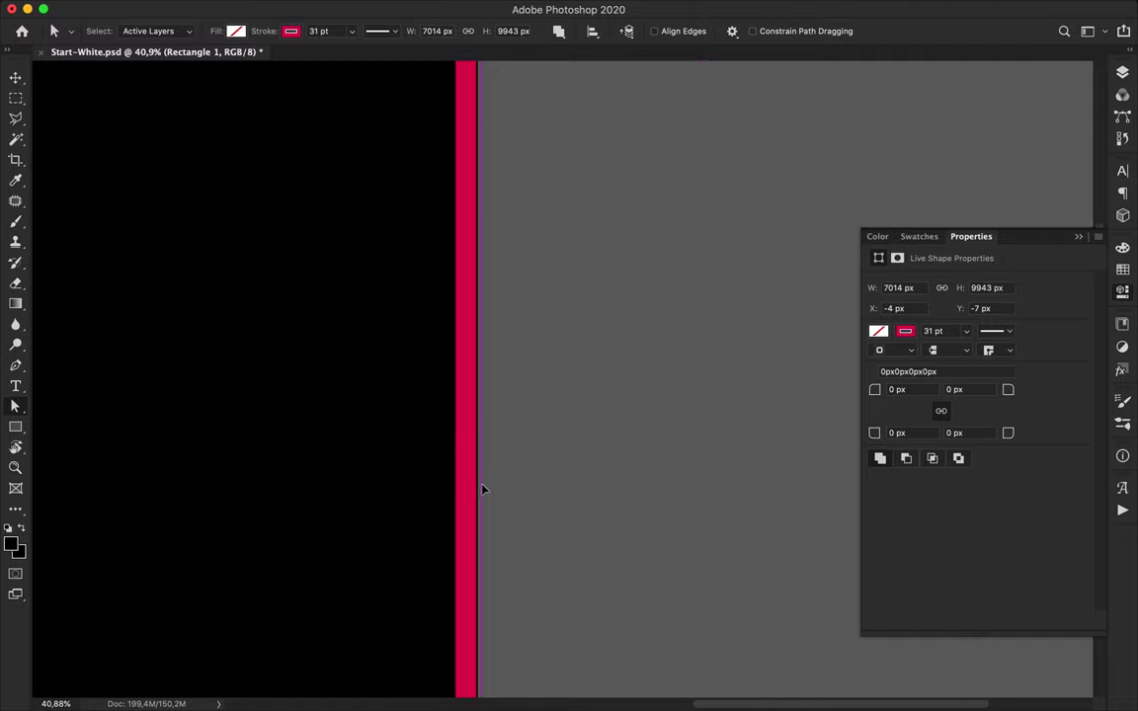
key(super+0)
key(super+s)
- Draw a tall narrow Pen shape with slanted ends, about 205 × 6735 px, along the inside of the frame's right side
key(v)
key(p)
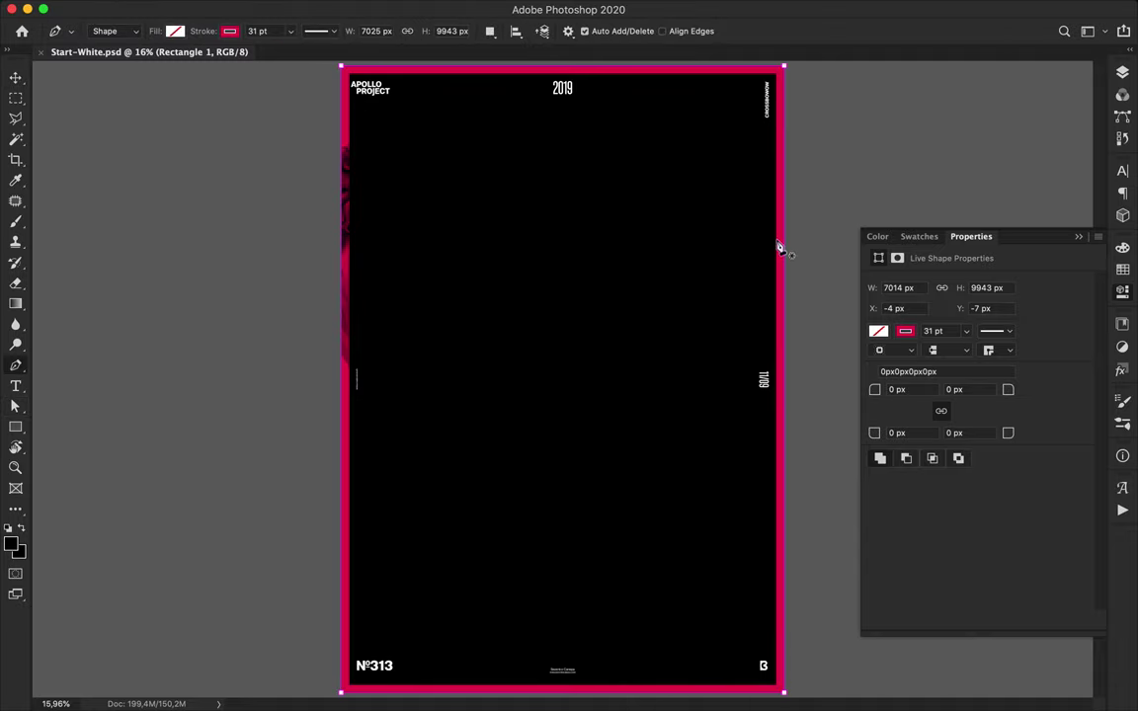
click(771, 222)
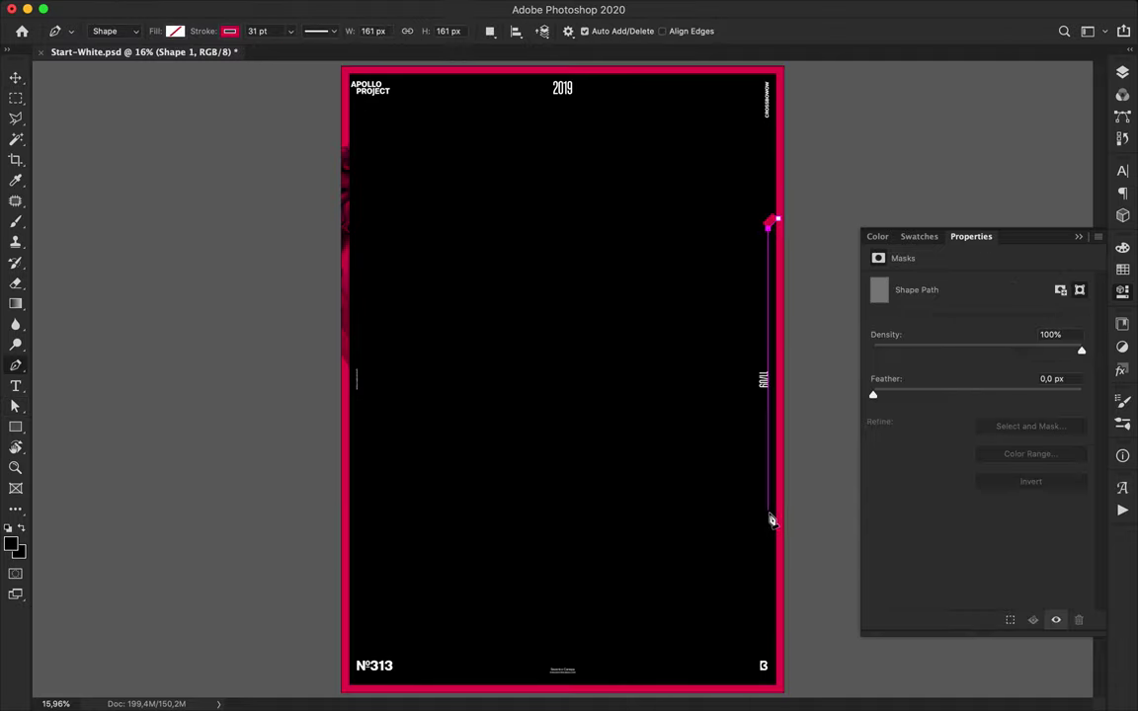
click(770, 645)
click(781, 629)
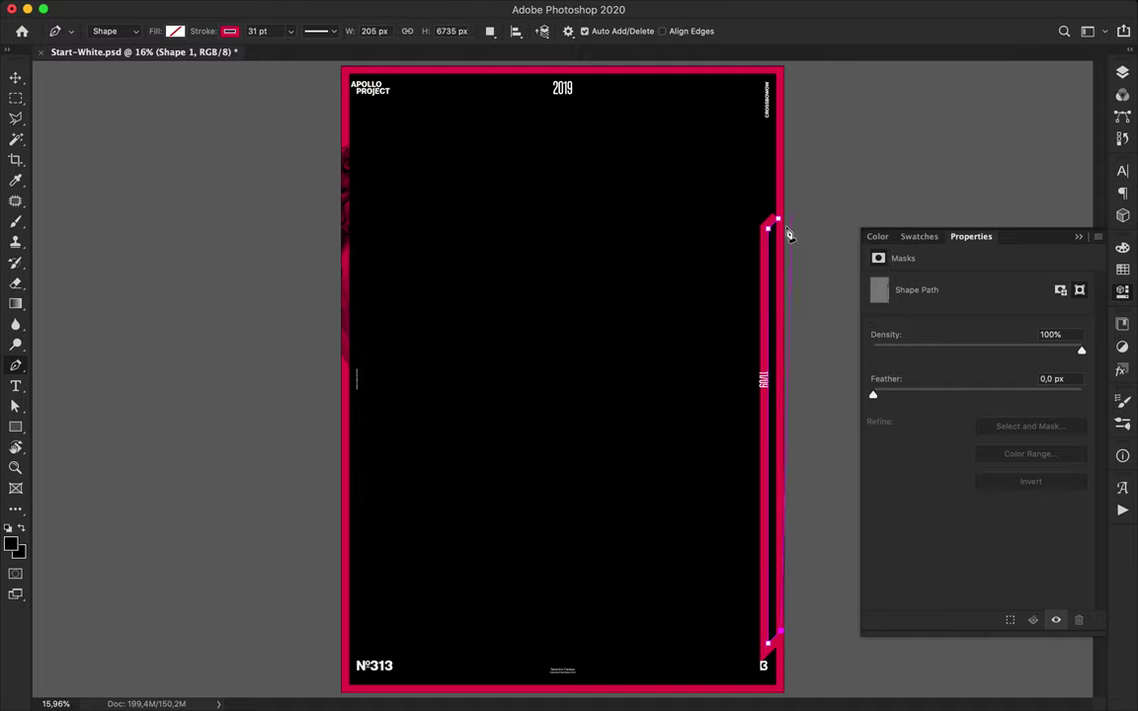
- Set the narrow right-side shape to no stroke and fill it with the recently used red
click(232, 33)
click(138, 61)
click(176, 31)
click(78, 113)
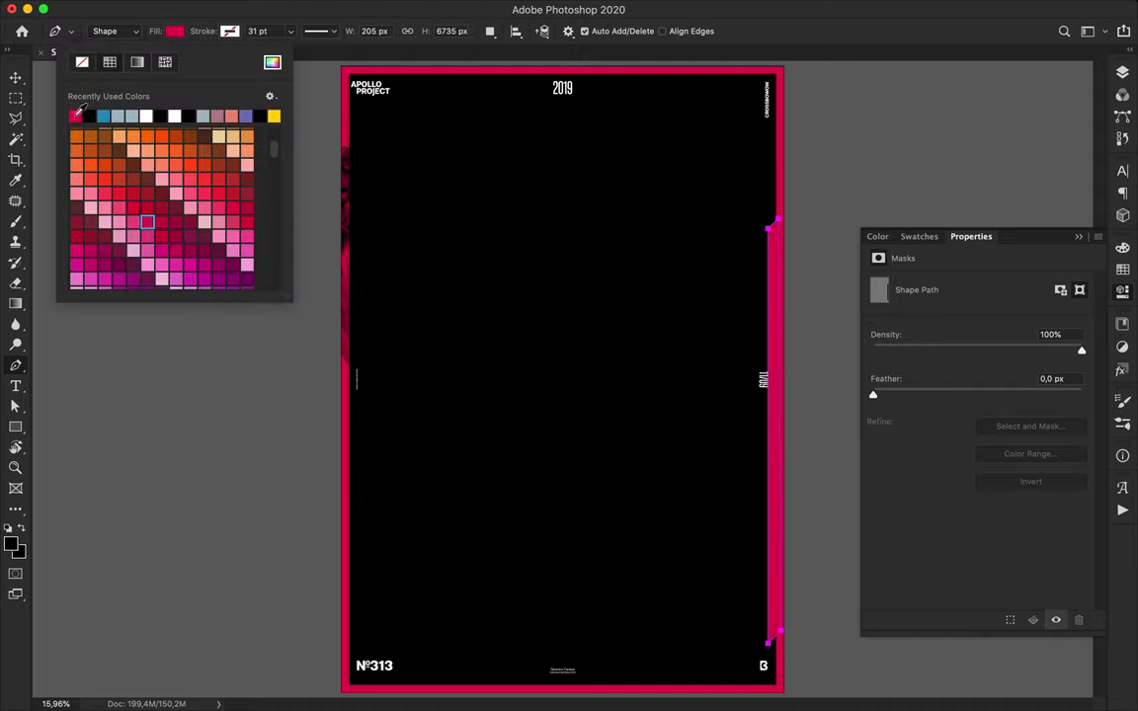
key(v)
- Draw a small diagonal red Pen band about 585 px wide rising from the left edge below the APOLLO PROJECT text
key(p)
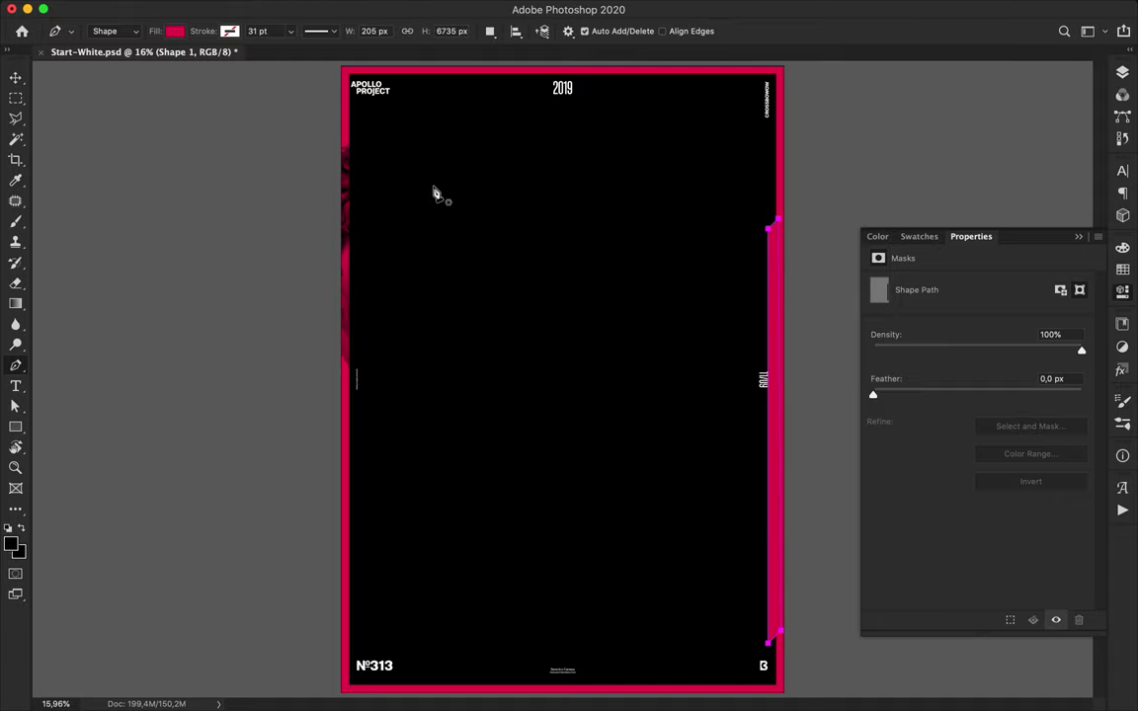
click(347, 152)
click(383, 116)
click(385, 131)
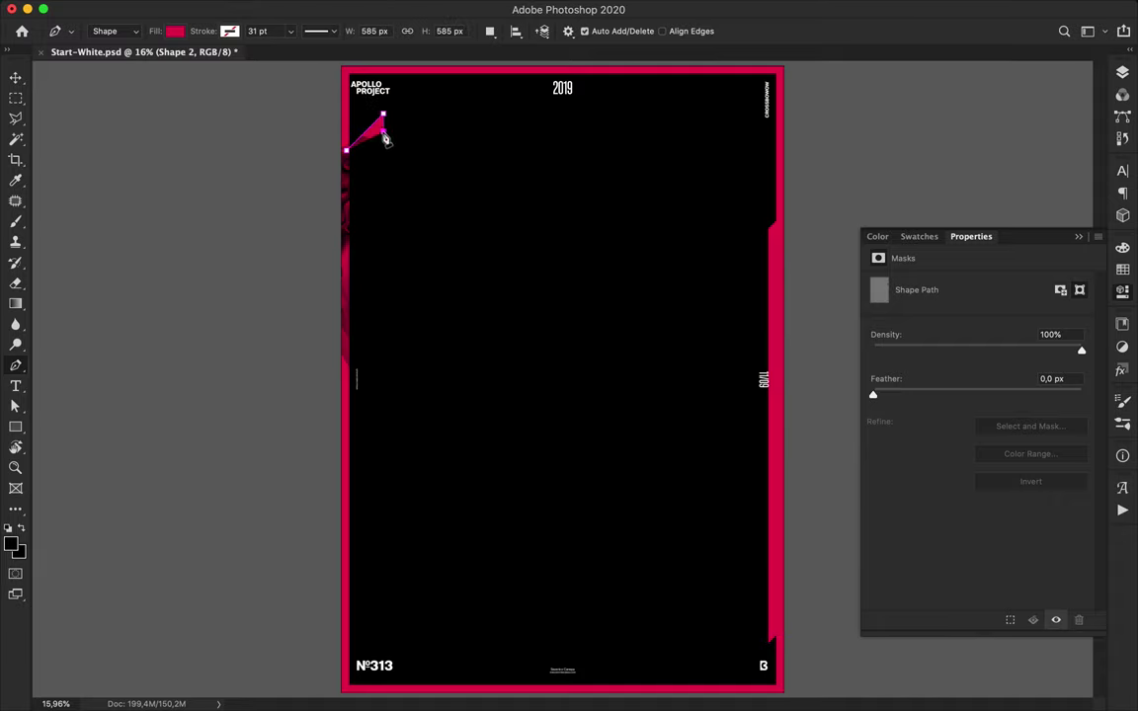
click(383, 170)
- Draw a vertical Pen band with a slanted lower end, about 681 × 4577 px, over the left statue's face and rasterize its layer
click(381, 160)
click(381, 407)
click(424, 451)
click(424, 161)
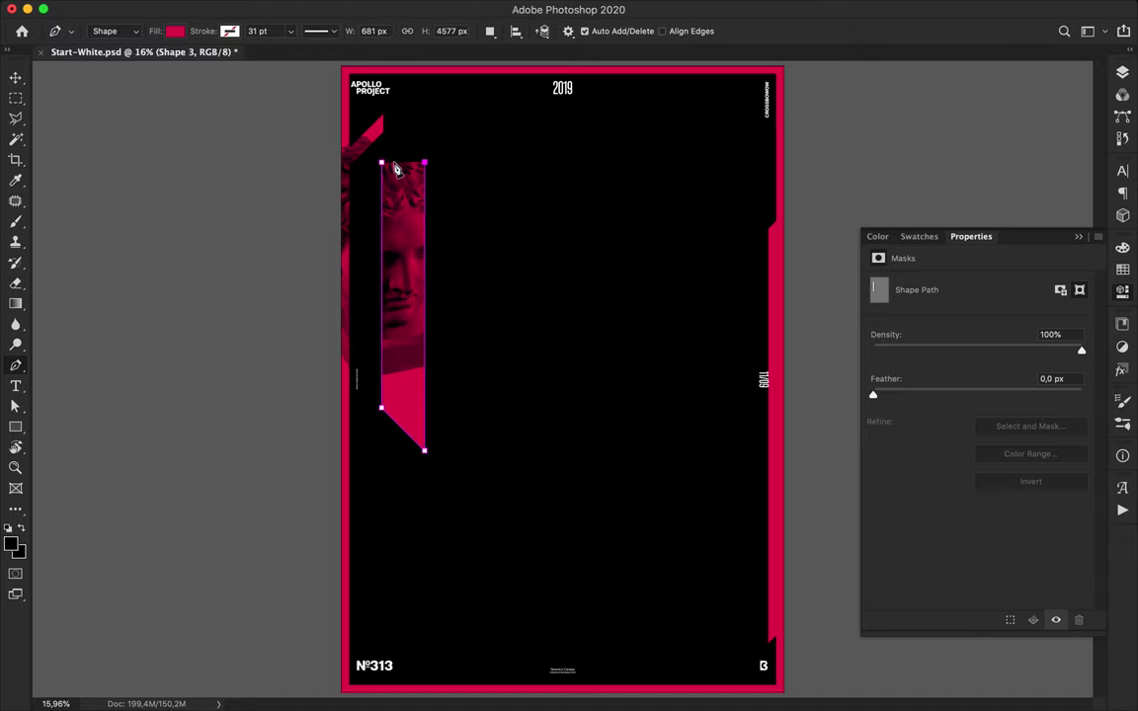
key(F7)
right_click(993, 528)
click(795, 256)
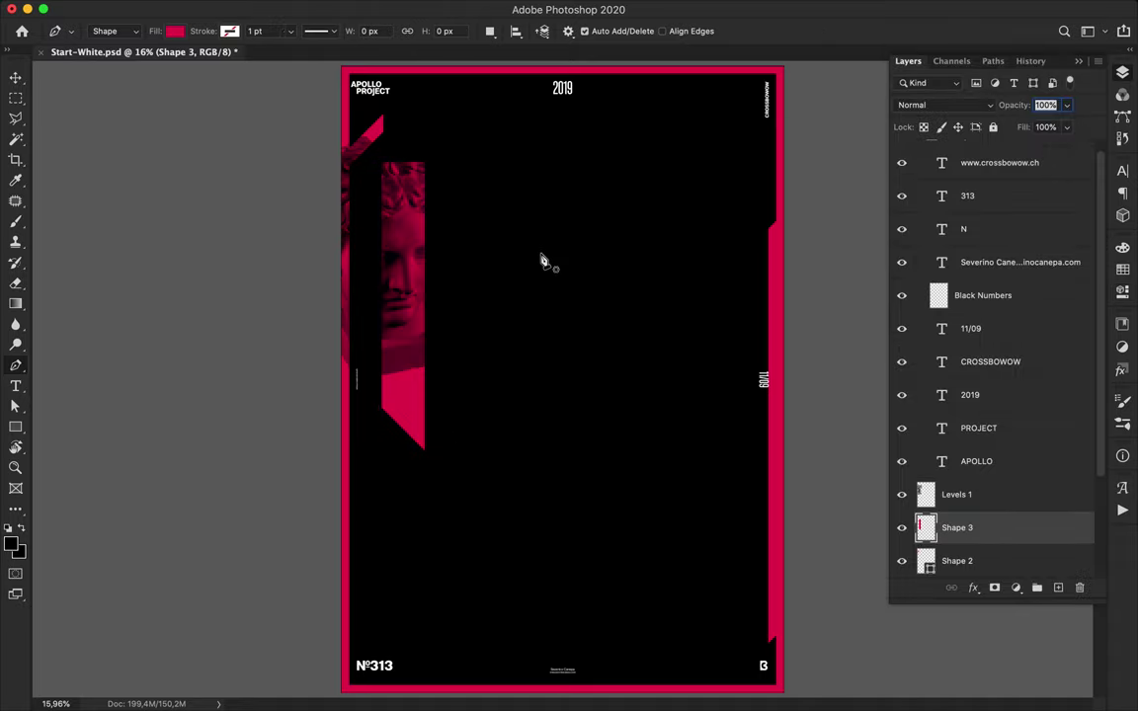
- Cut the band's upper right corner off diagonally with the Polygonal Lasso and move the band closer to the left edge
key(l)
click(375, 158)
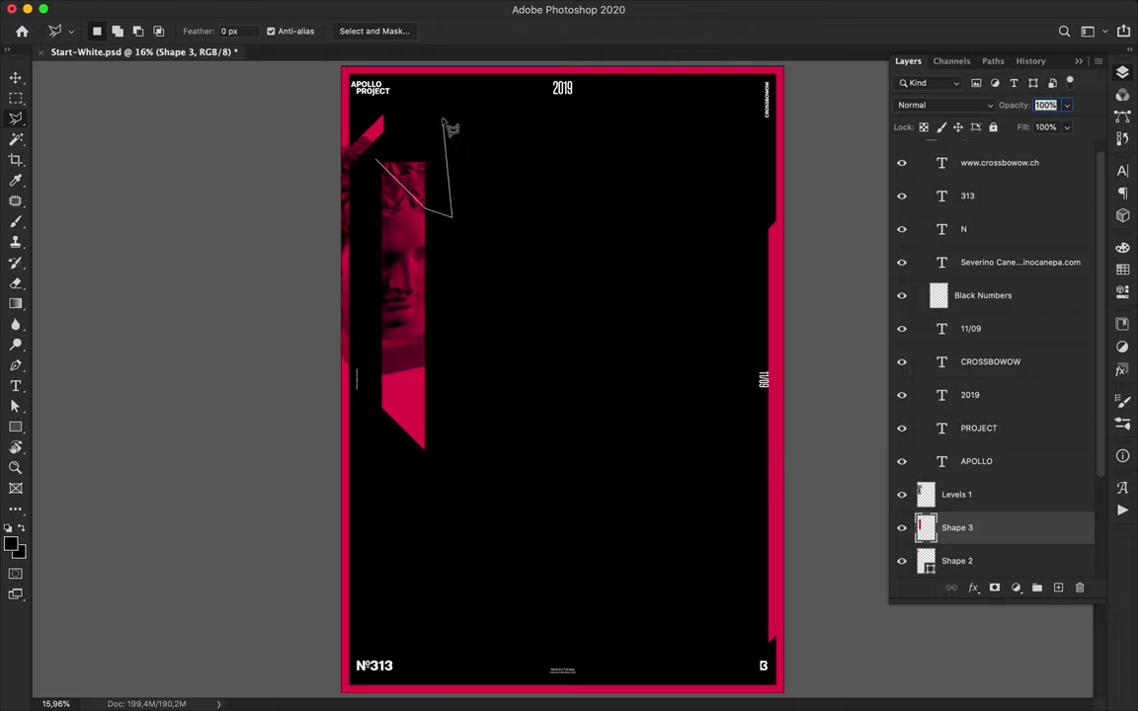
click(447, 229)
click(449, 133)
double_click(405, 135)
key(Delete)
key(super+d)
key(v)
drag(412, 315, 400, 313)
- Draw a large red Pen parallelogram, about 2237 × 5894 px, in the poster's upper right and rasterize its layer
key(p)
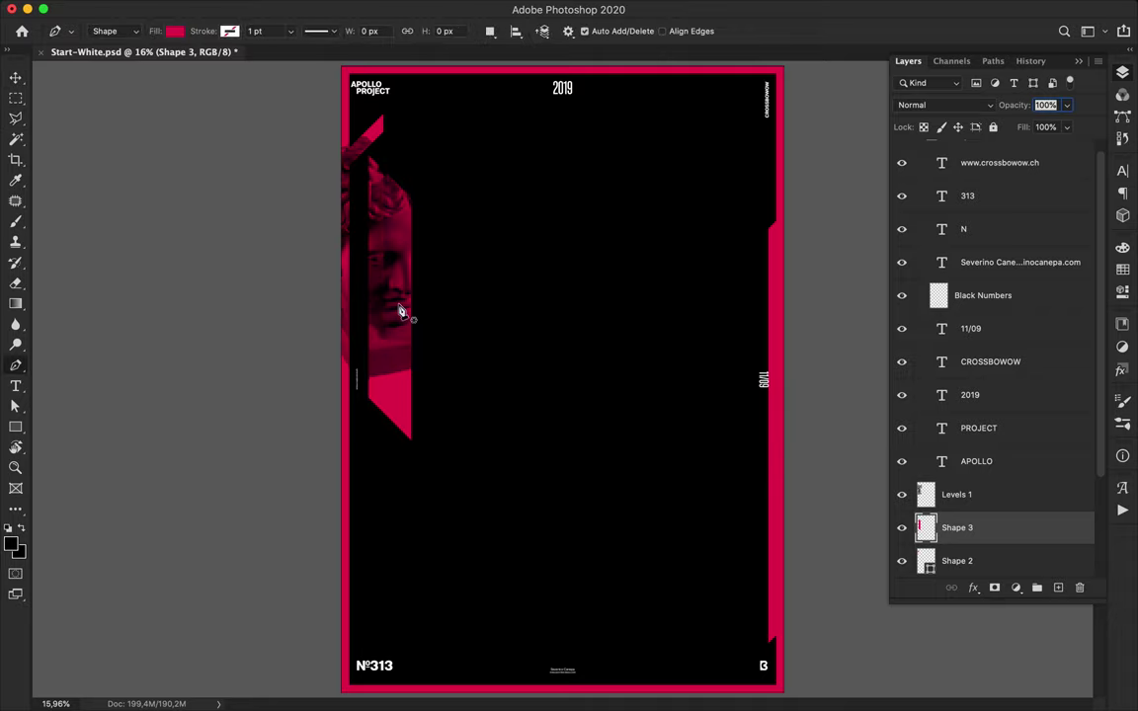
click(759, 196)
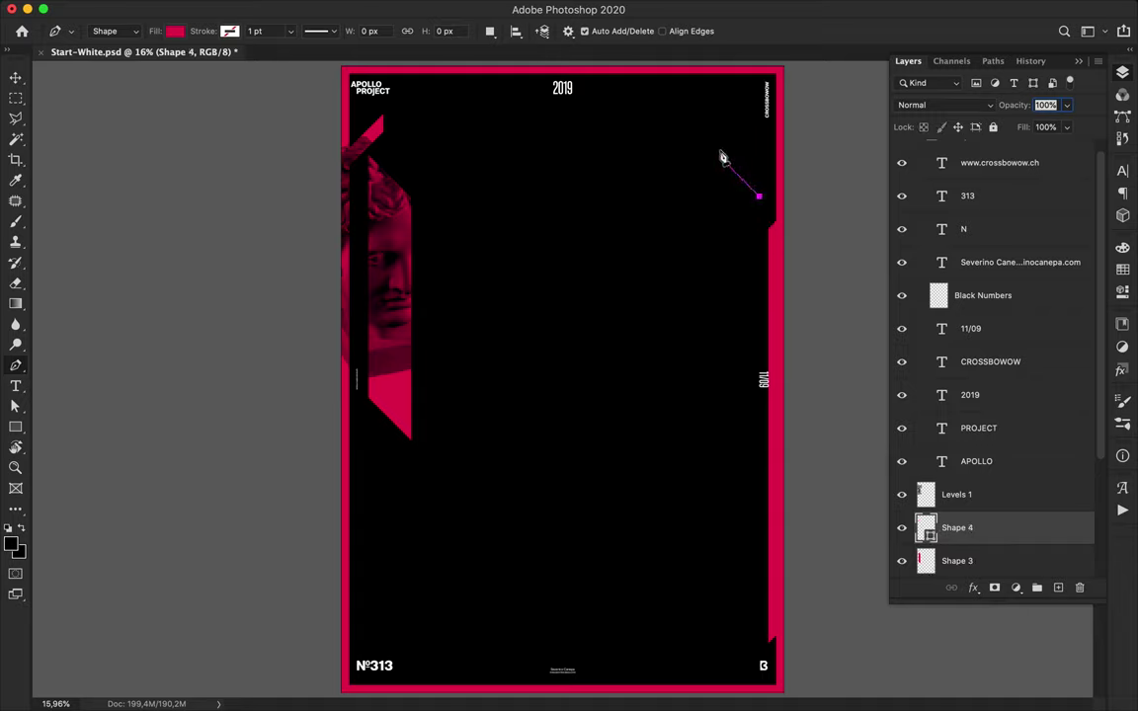
click(628, 66)
click(628, 296)
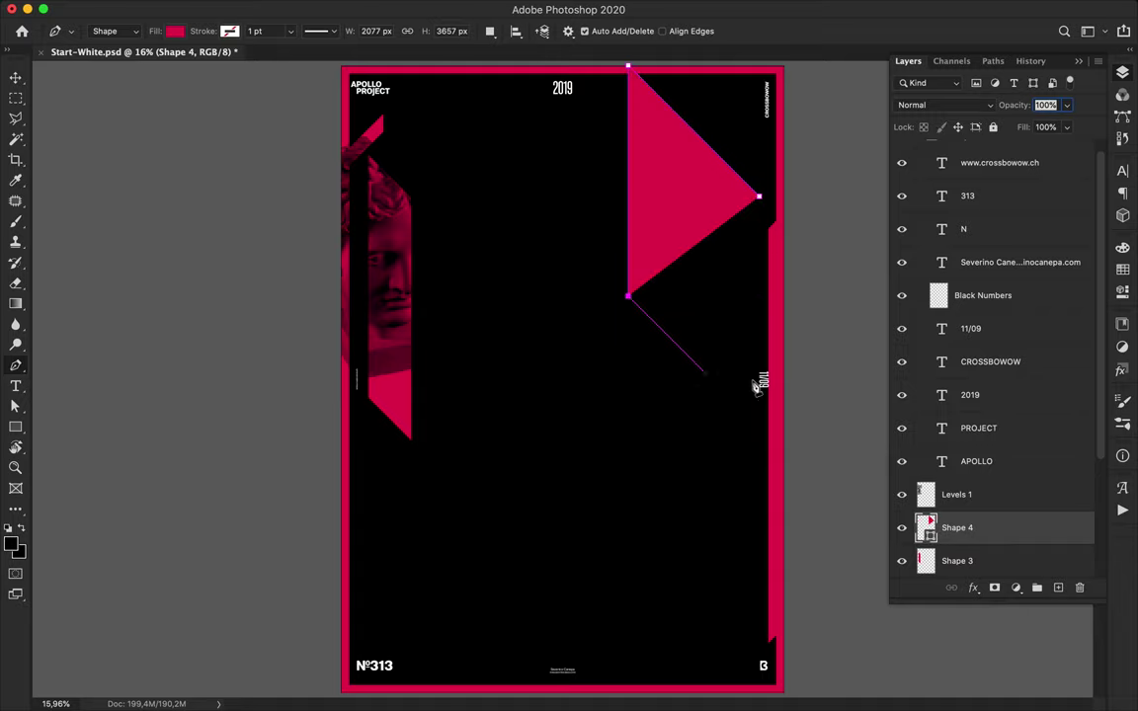
click(769, 436)
click(759, 196)
right_click(1007, 529)
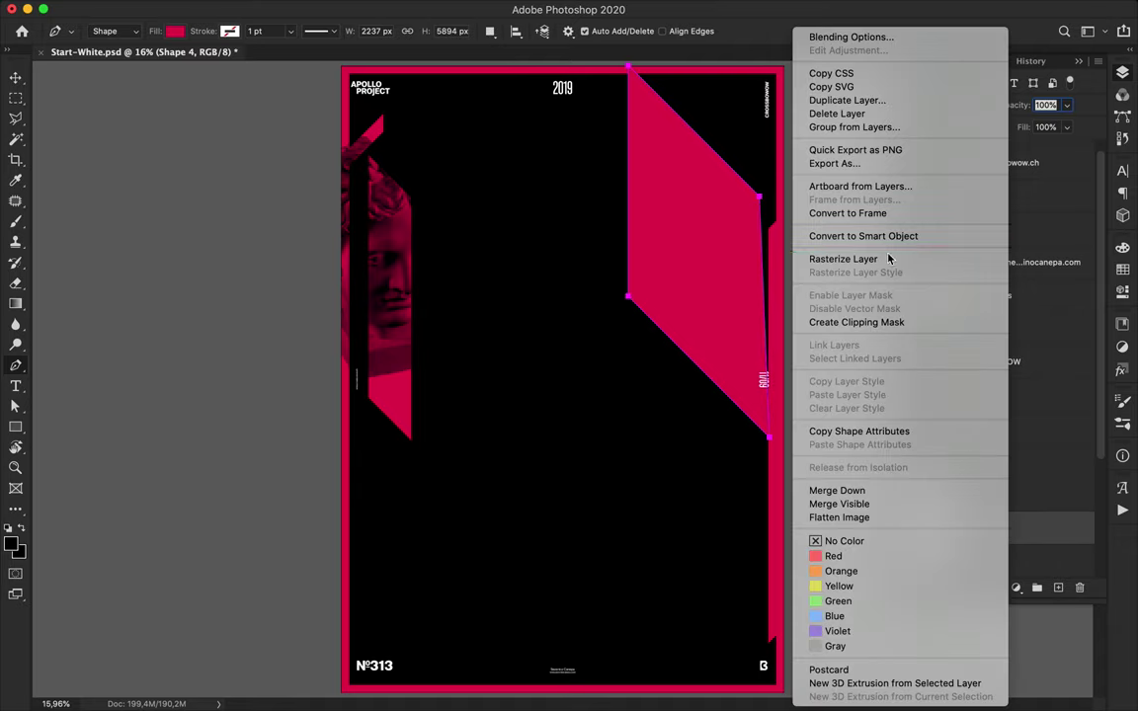
click(875, 258)
- Trim the large parallelogram's right side to a straight vertical edge with the Polygonal Lasso and clear the selection
key(l)
click(751, 178)
click(751, 455)
click(808, 461)
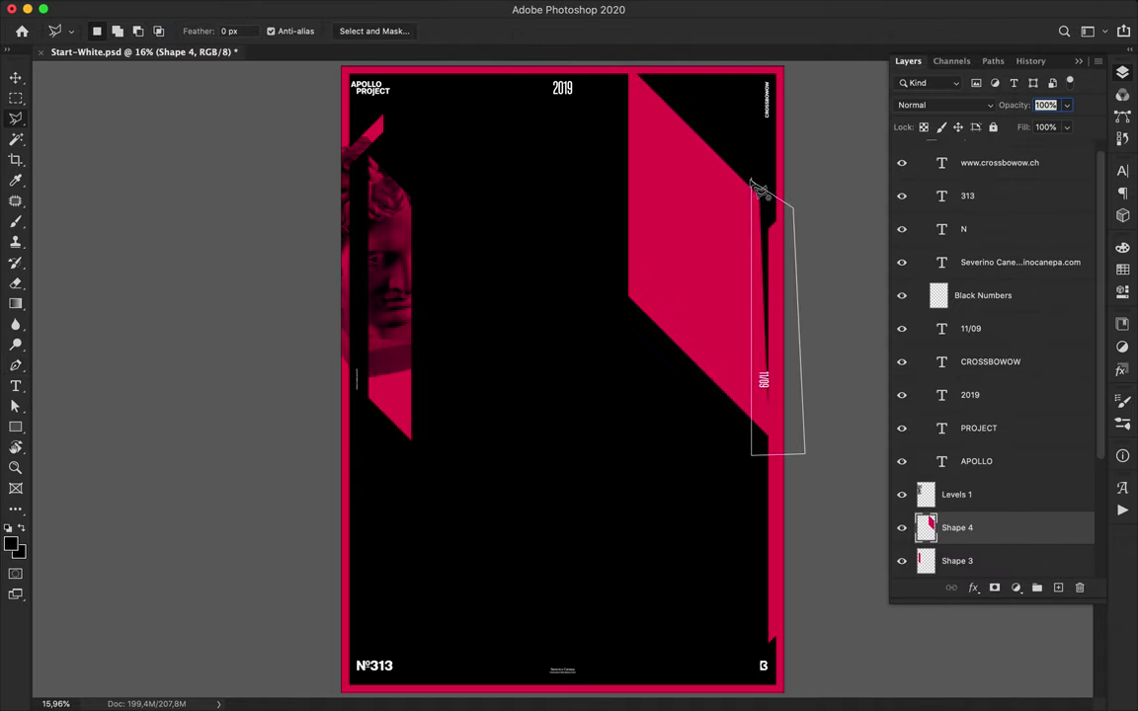
click(753, 180)
key(Delete)
key(ctrl+d)
- Move the Shape 4 layer below Levels 1 copy 2, directly above the Background layer
key(v)
scroll(988, 423, down, 5)
drag(957, 361, 924, 511)
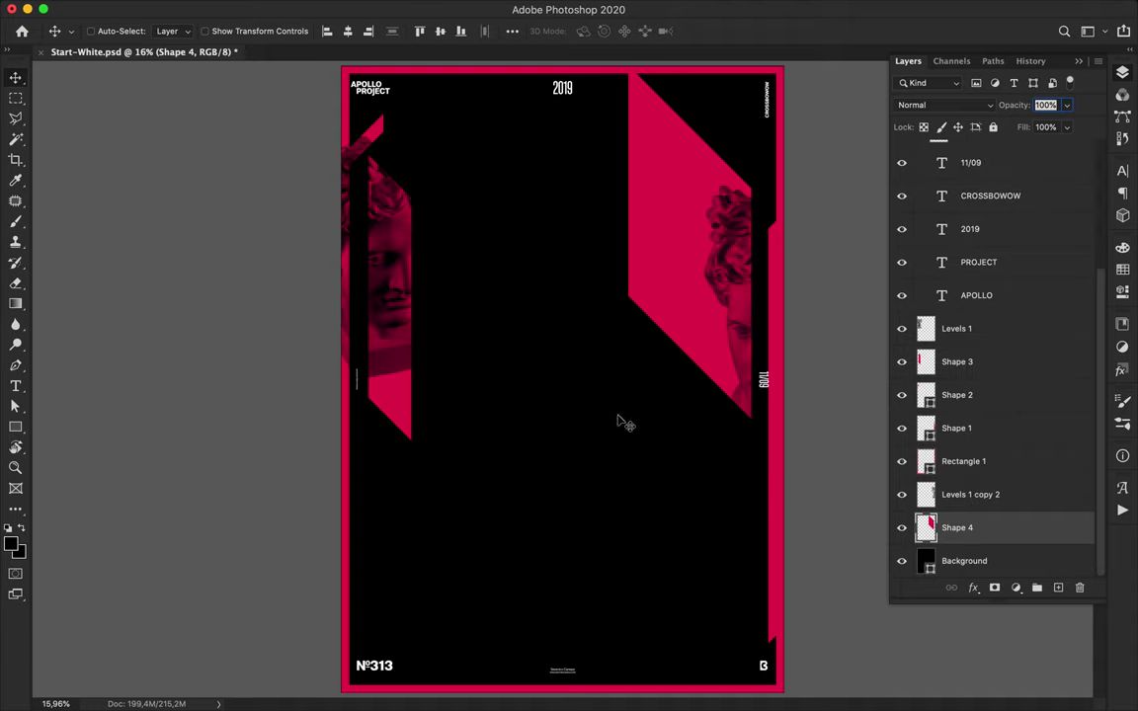
- Draw a diagonal Pen band, about 1250 × 1759 px, below the left face band and rasterize its layer
key(p)
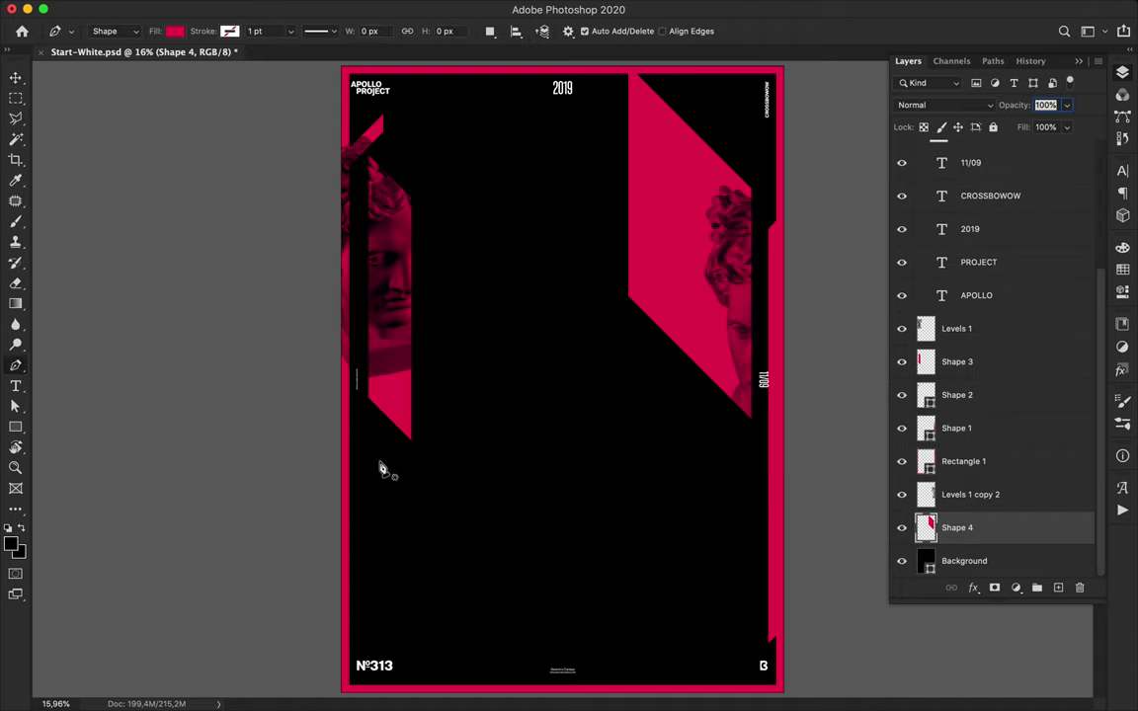
click(358, 399)
click(432, 472)
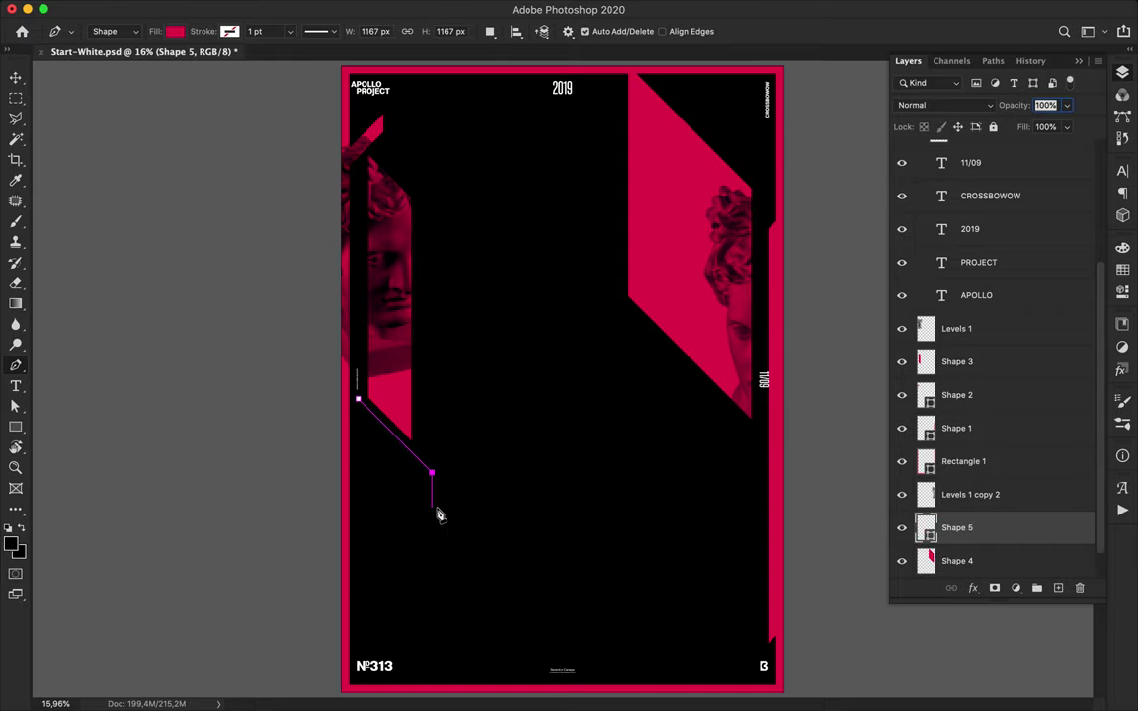
click(432, 510)
click(353, 434)
right_click(1027, 535)
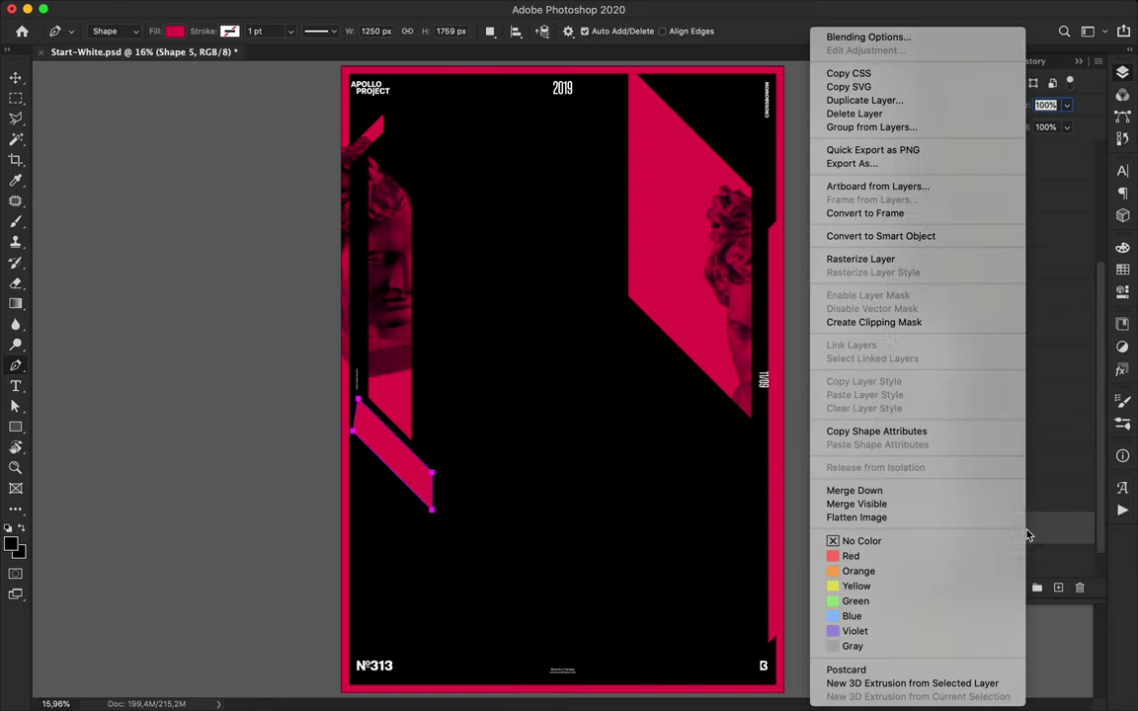
click(879, 261)
- Trim the diagonal band's left end to a vertical edge and move the band closer to the face band above it
key(l)
click(360, 388)
click(361, 451)
click(337, 422)
click(358, 382)
key(Escape)
key(v)
drag(411, 479, 400, 464)
- Draw a flat Pen bar with slanted ends, about 3362 × 170 px, along the inside of the poster's bottom border
key(p)
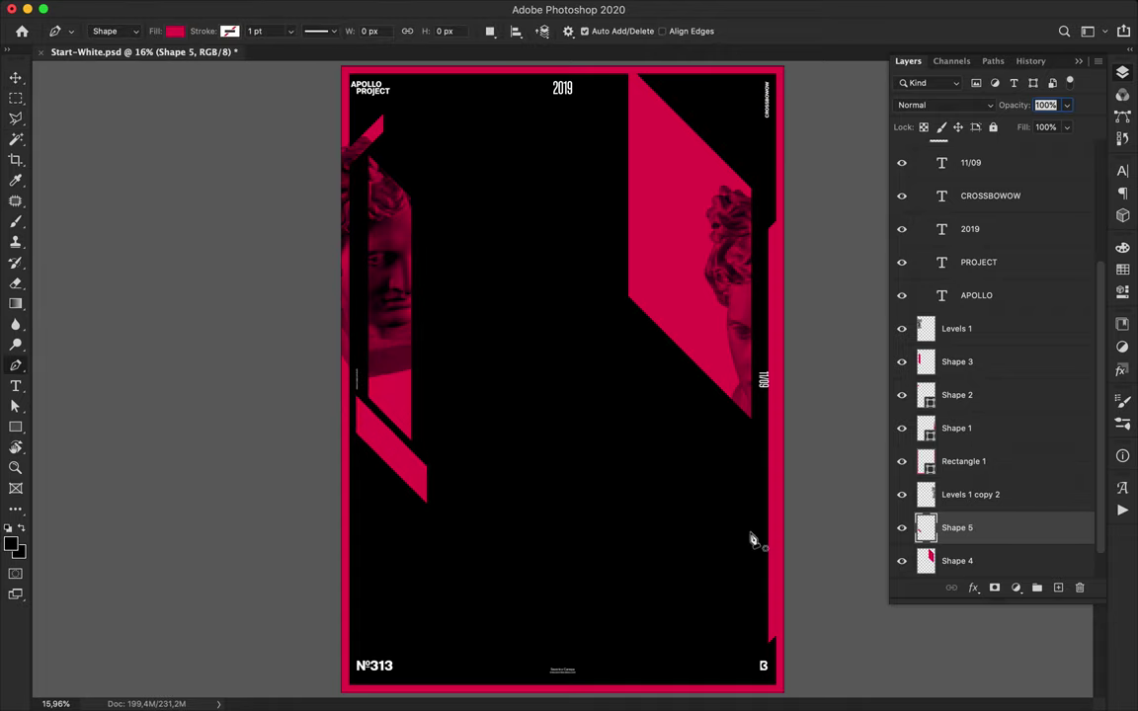
click(364, 689)
shift+click(373, 679)
shift+click(575, 678)
shift+click(565, 689)
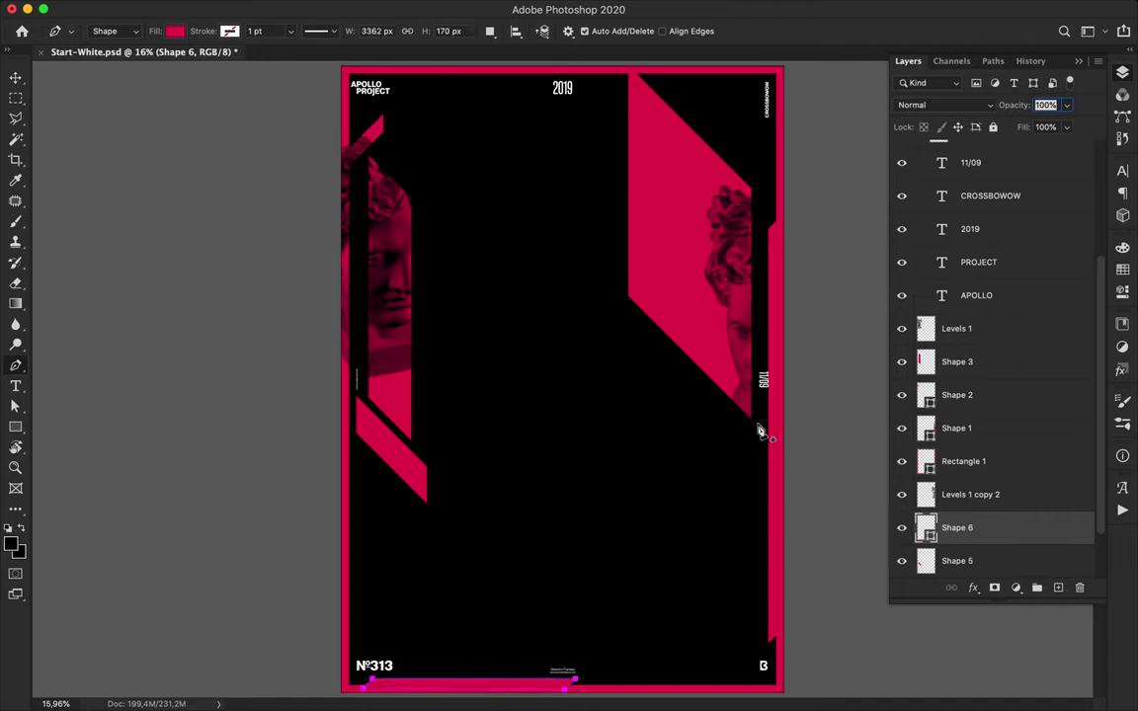
- Draw a tall vertical Pen band from the large parallelogram's lower edge down to the bottom border and rasterize its layer
click(726, 406)
click(708, 426)
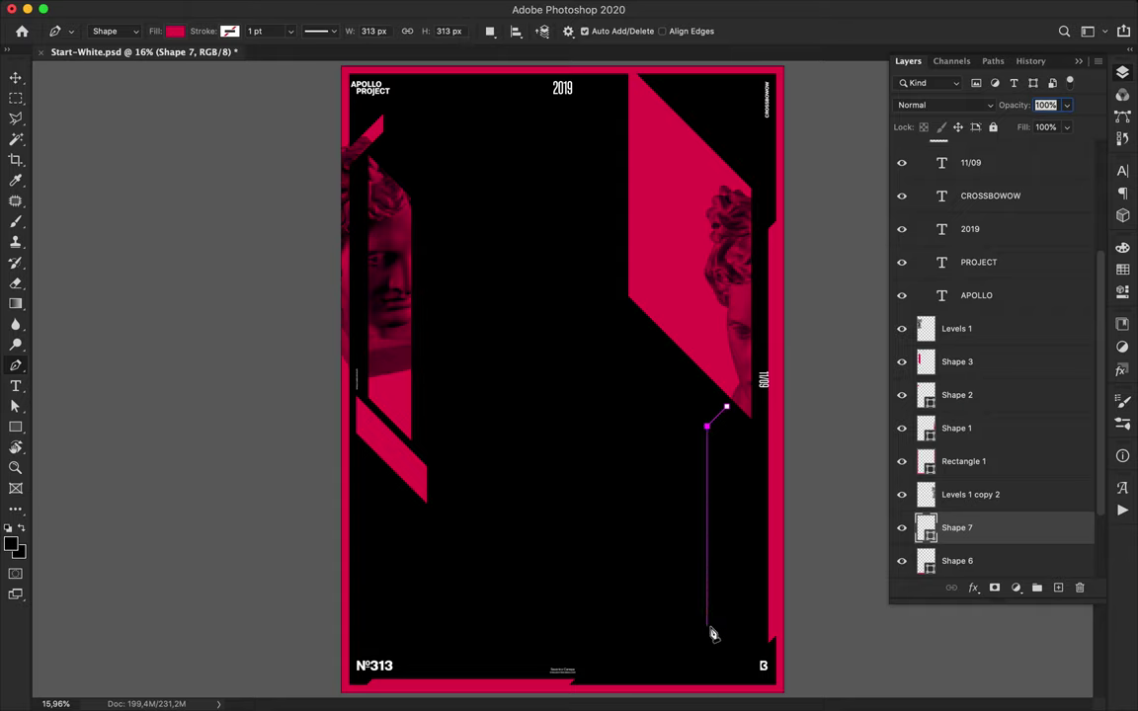
shift+click(707, 693)
shift+click(740, 661)
click(727, 406)
right_click(1005, 530)
click(862, 259)
- Trim the tall band's right side to a vertical edge and move it right, in line with the parallelogram's right edge
key(l)
click(726, 406)
click(726, 682)
click(753, 657)
double_click(753, 473)
key(Delete)
key(super+d)
key(v)
drag(721, 502, 746, 521)
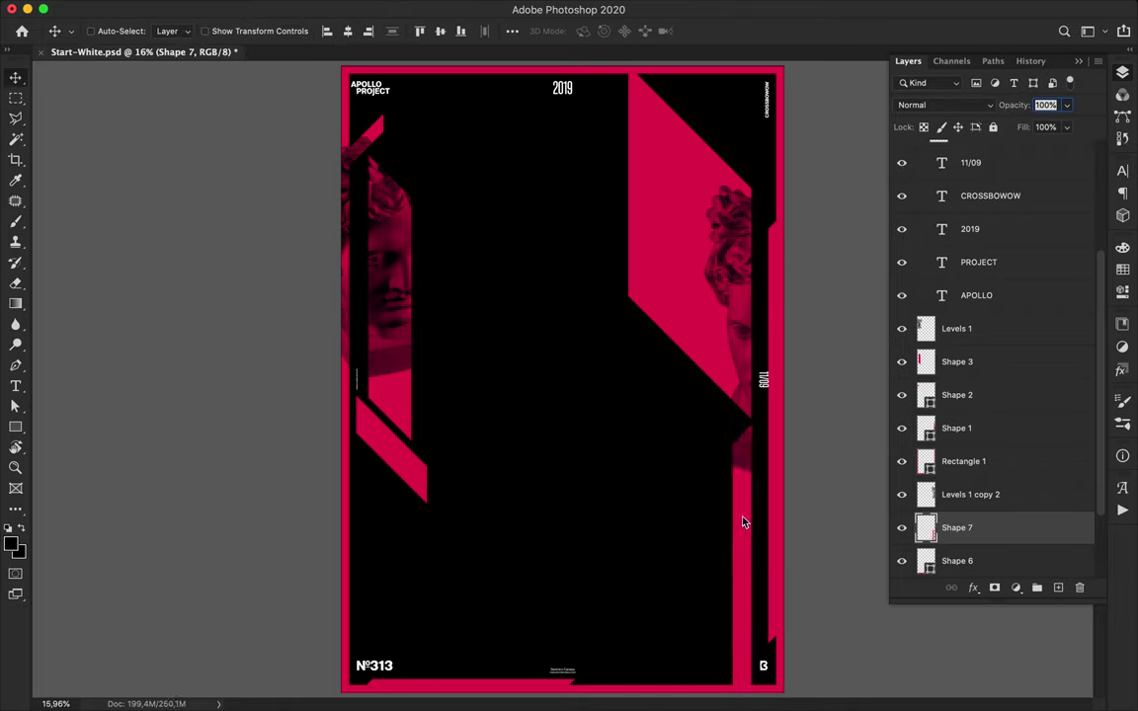
- Draw a triangular Pen shape, about 606 × 606 px, filling the poster's bottom right corner
key(p)
click(743, 692)
shift+click(793, 653)
click(781, 688)
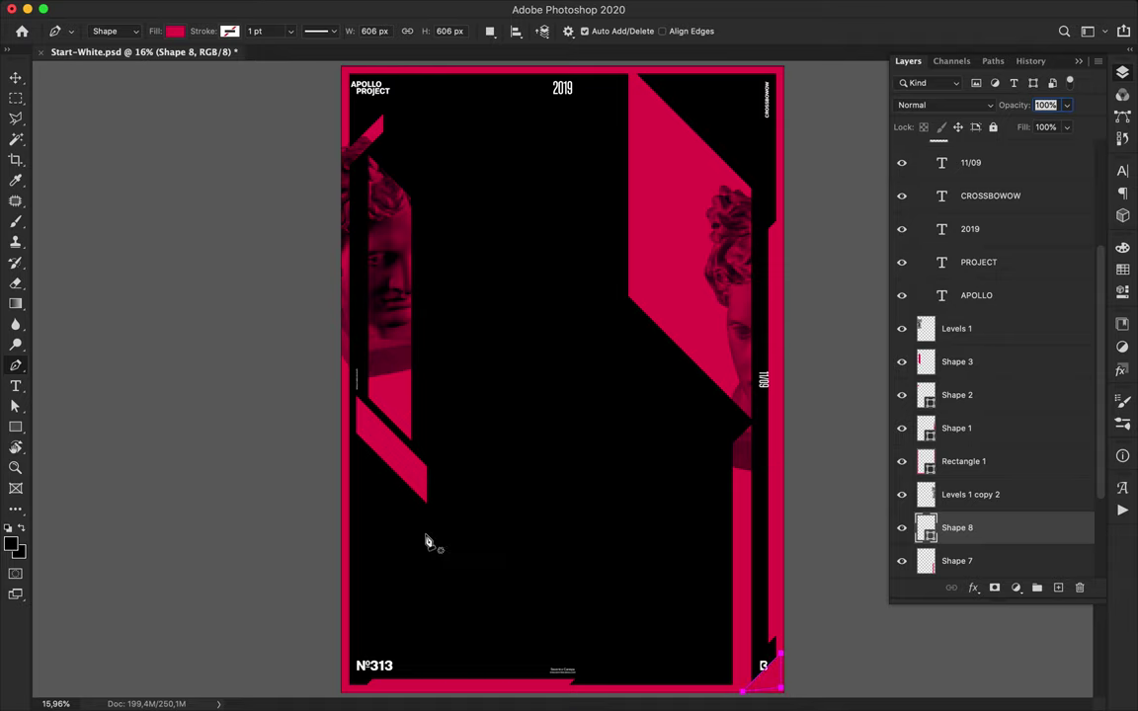
- Draw a red Pen parallelogram, about 1803 × 3571 px, rising from the bottom border to the right of the Nº313 text
click(401, 684)
click(401, 578)
click(514, 465)
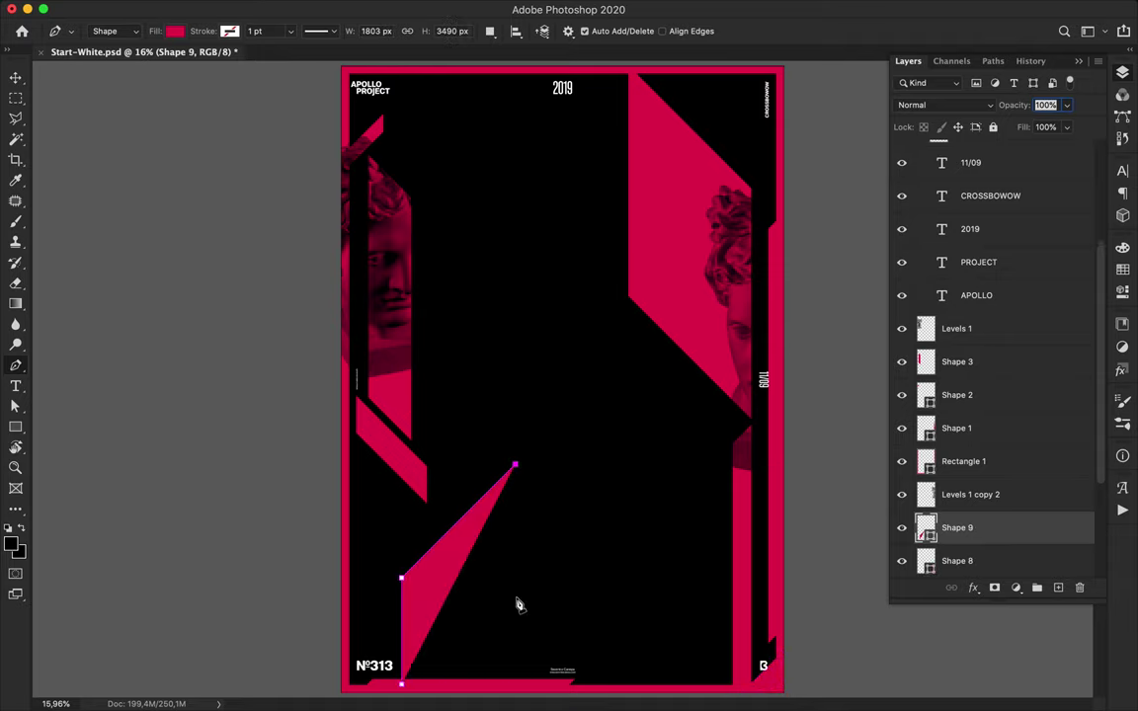
click(515, 614)
click(439, 689)
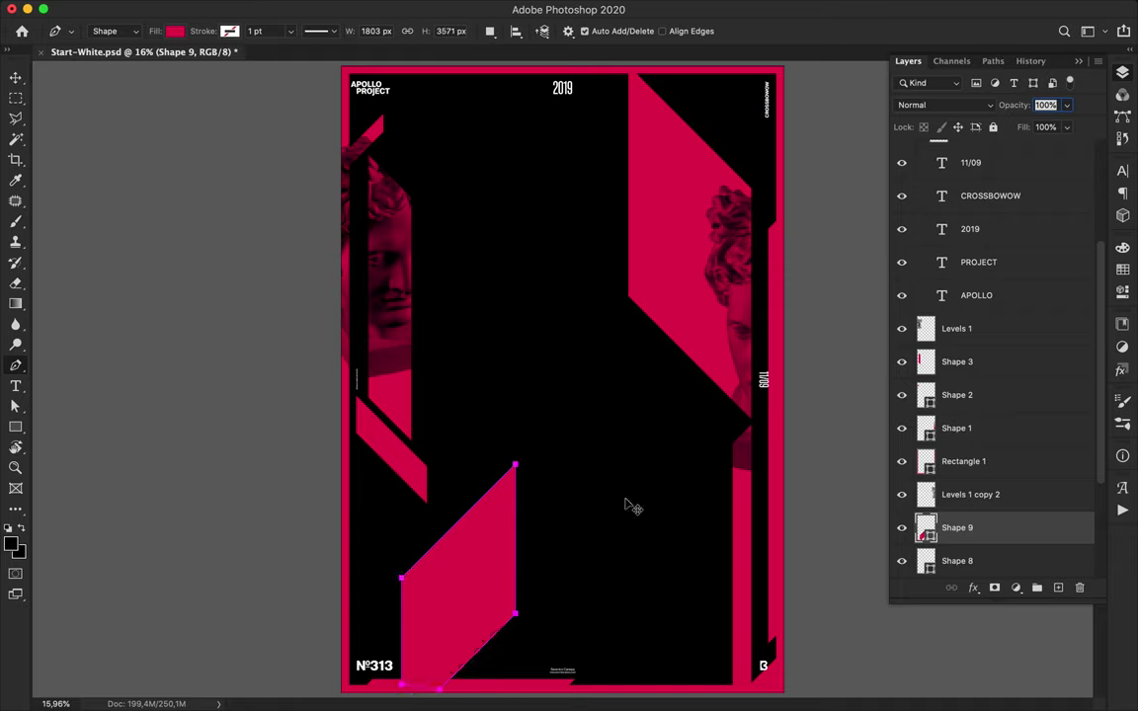
key(v)
key(p)
click(429, 155)
click(428, 240)
click(556, 116)
click(554, 68)
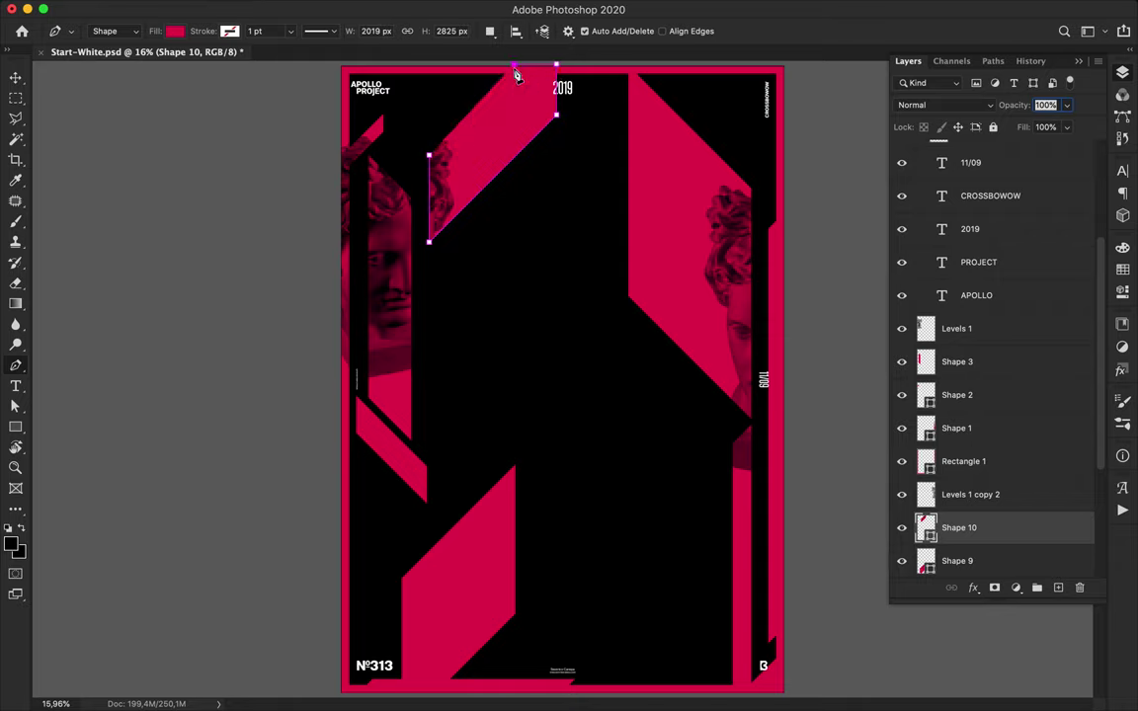
click(429, 155)
key(Delete)
- Draw an angled four-point Pen shape, about 2062 × 2062 px, at the top border beside 2019 and move it slightly left
click(567, 71)
click(437, 198)
click(437, 106)
click(474, 71)
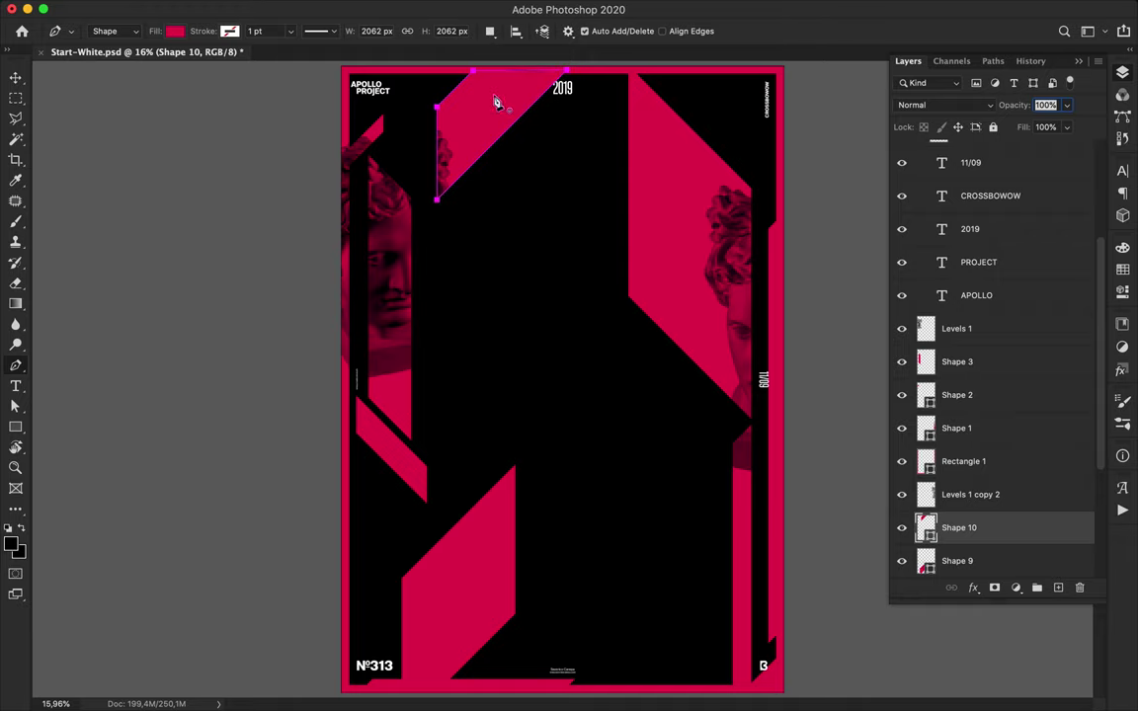
key(v)
drag(475, 131, 465, 126)
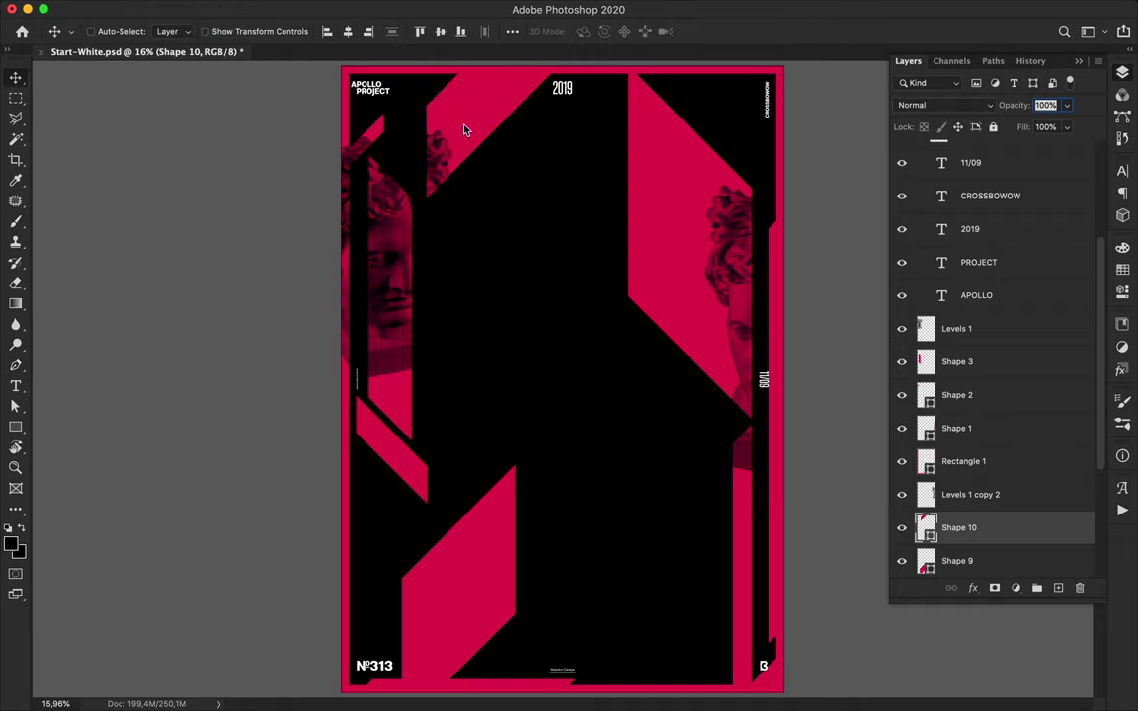
- Draw a short narrow vertical Pen strip with a slanted lower end below the left diagonal band and rasterize its layer
key(p)
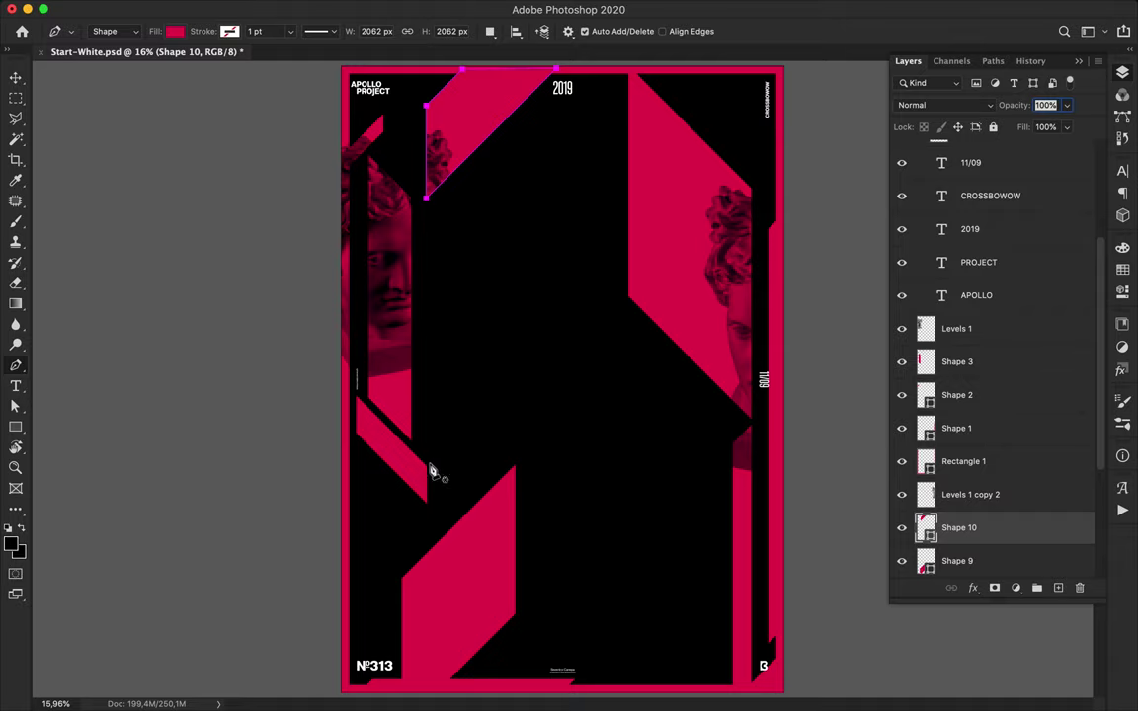
click(357, 454)
click(357, 536)
click(367, 547)
click(368, 455)
right_click(1014, 542)
click(830, 257)
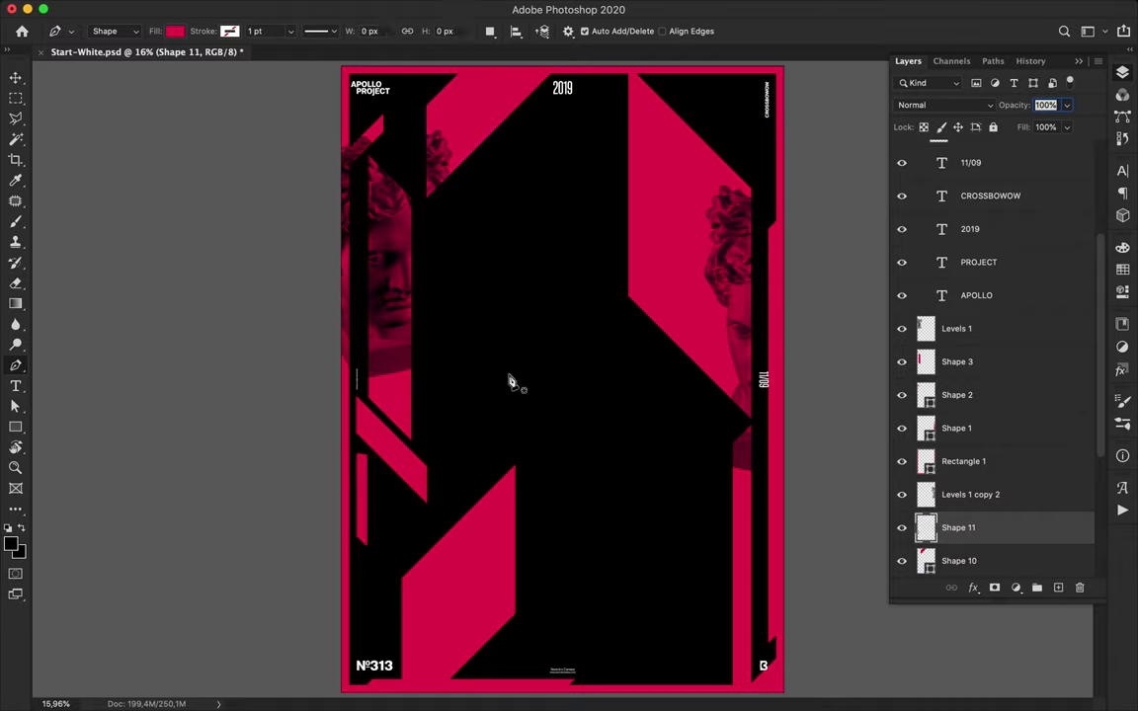
- Try slanting the upper end of the narrow vertical strip below the left diagonal band, and delete the strip
key(l)
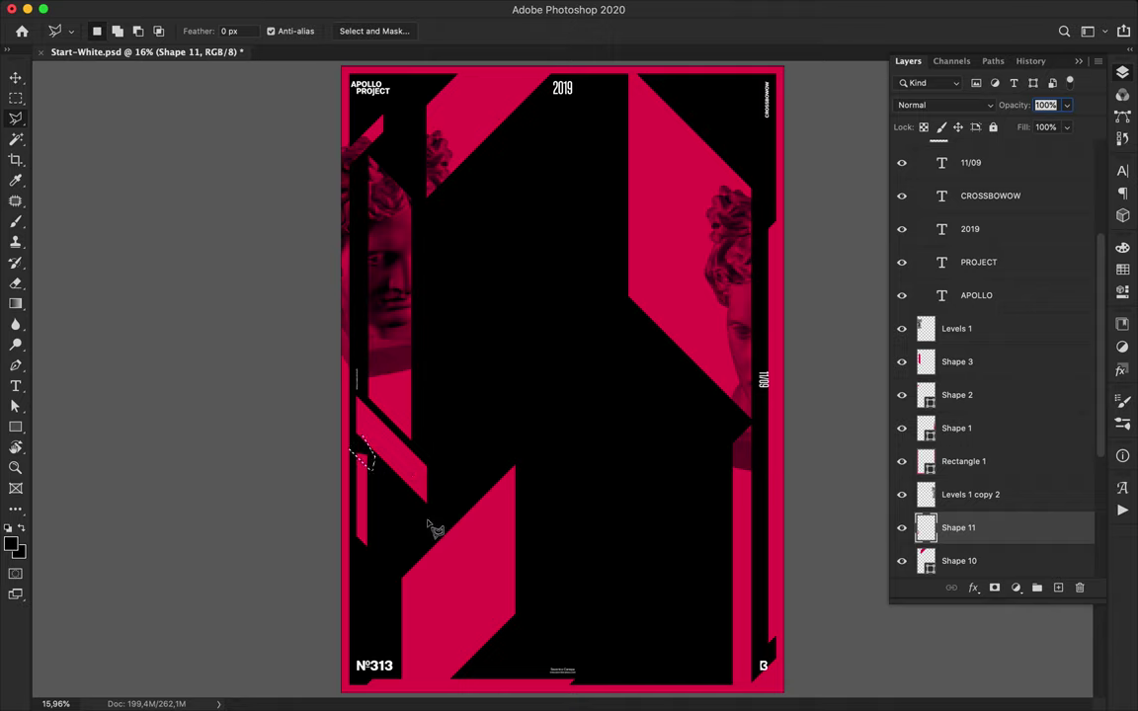
key(v)
drag(365, 510, 368, 497)
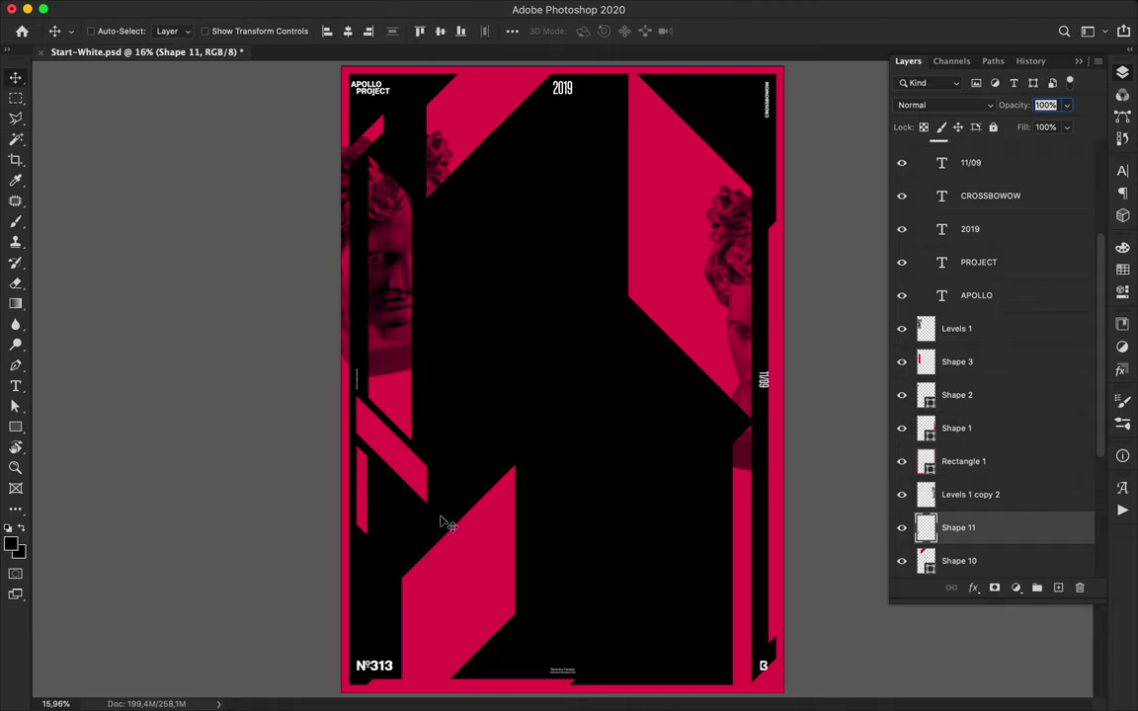
key(Delete)
- Draw a small slanted Pen parallelogram, about 622 × 350 px, on the bottom border beside the small centre caption
key(p)
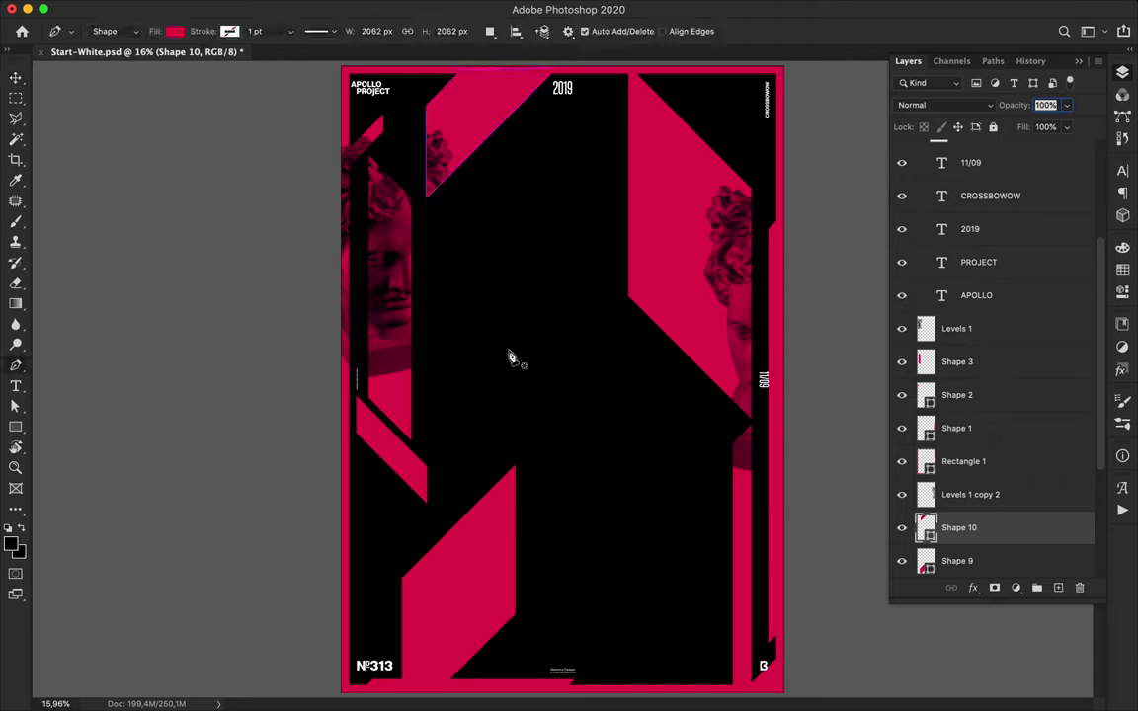
click(580, 689)
shift+click(602, 667)
shift+click(620, 669)
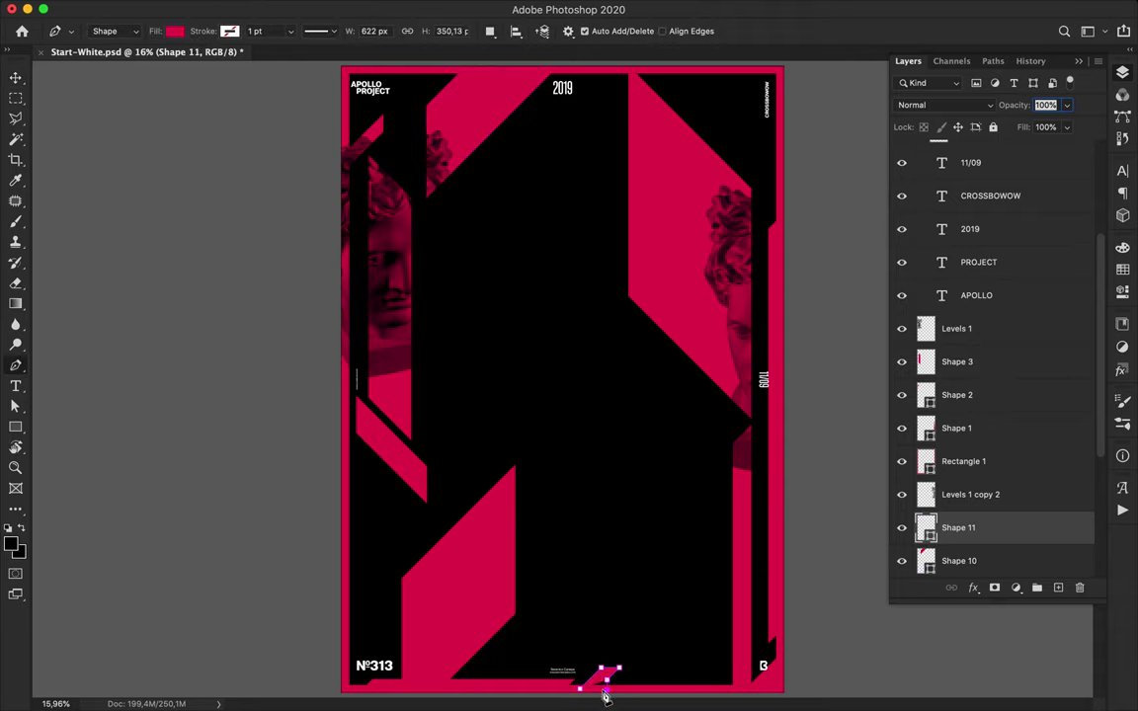
- Draw a narrow vertical Pen strip with a slanted lower end hanging from the top border beside the large right shape
click(610, 73)
click(610, 135)
click(622, 149)
click(623, 70)
click(609, 73)
- Draw a diagonal four-point Pen band, about 915 × 1303 px, below CROSSBOWOW that meets the right border
click(780, 195)
shift+click(723, 138)
shift+click(723, 113)
shift+click(780, 170)
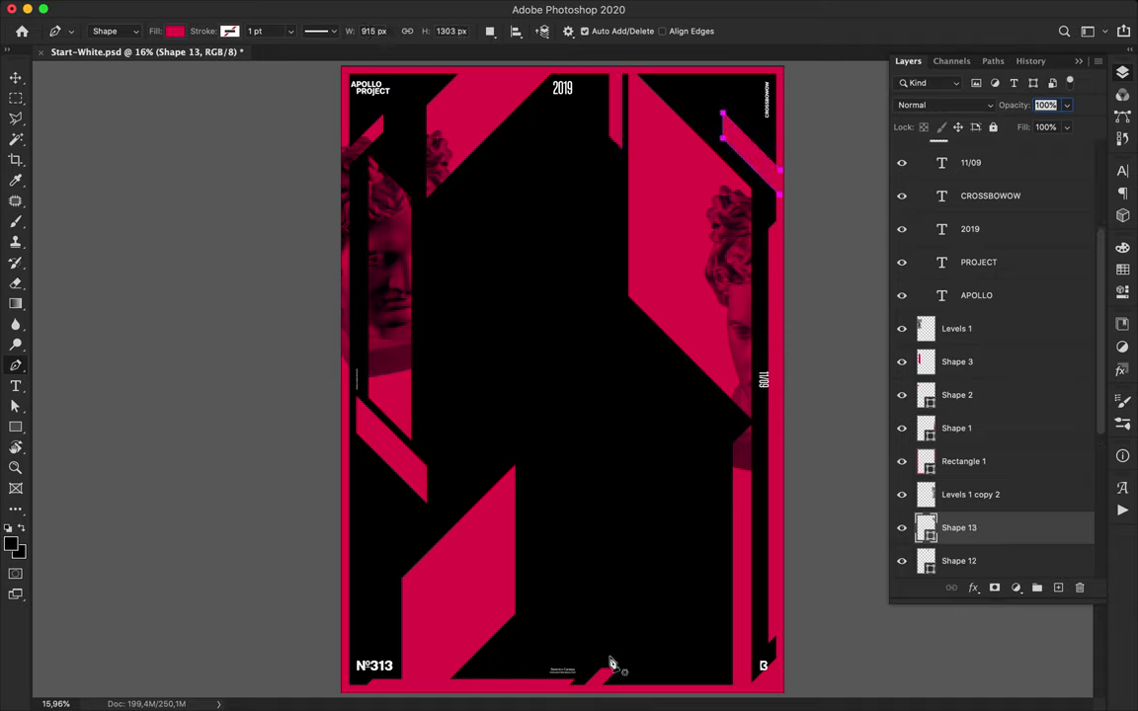
- Move the small slanted parallelogram right along the bottom border, try repeating it there, and undo the duplicates
key(v)
drag(606, 683, 634, 683)
mouse_move(635, 683)
alt+mouse_down()
mouse_move(702, 682)
mouse_move(640, 688)
alt+mouse_up()
shift+click(681, 680)
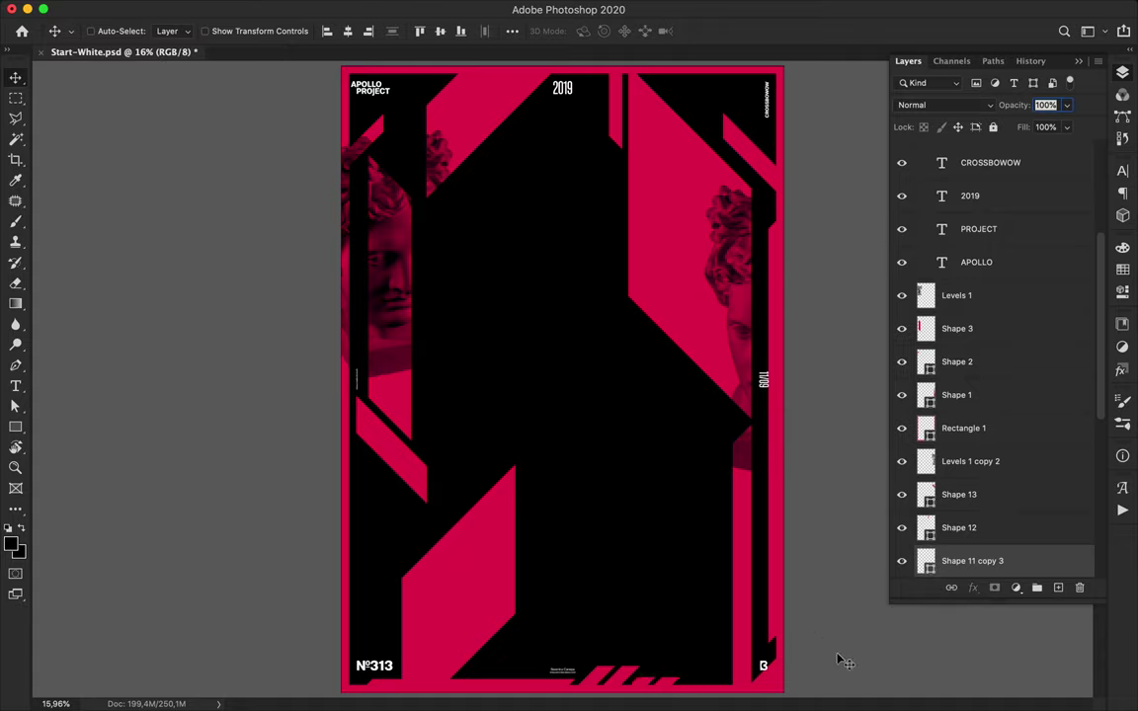
key(super+z)
key(super+z)
key(super+z)
key(super+z)
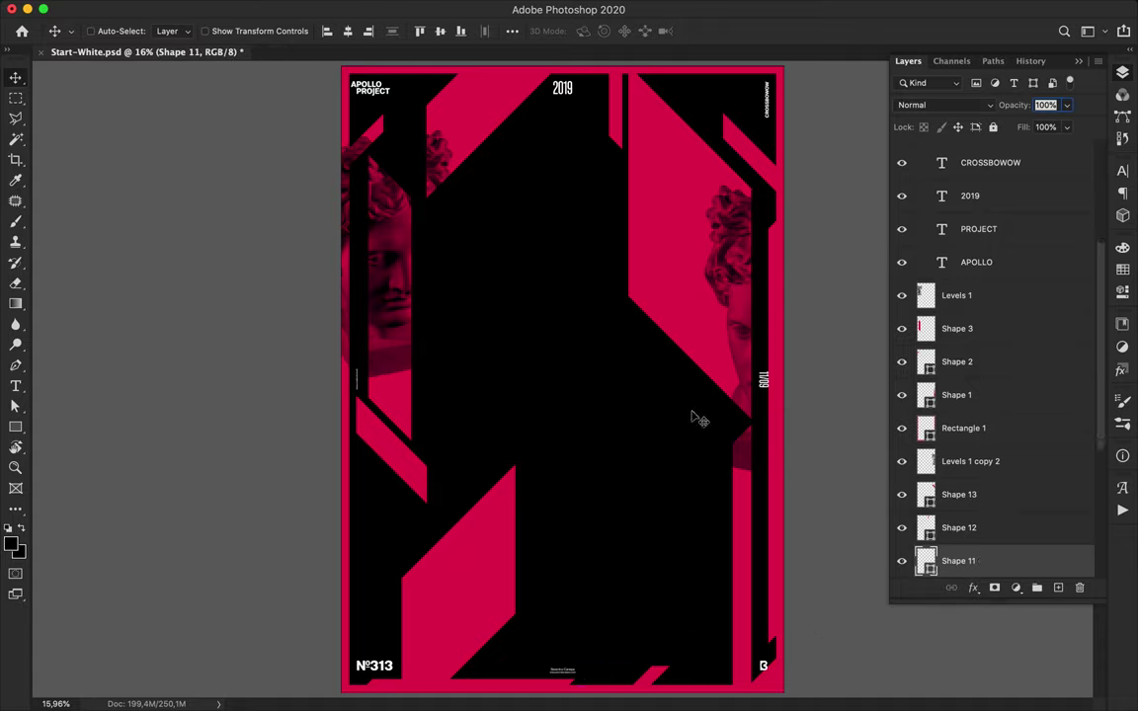
- Draw a large diagonal Pen band across the black centre, parallel to the right shape's lower edge, and rasterize its layer
key(p)
click(715, 402)
click(482, 171)
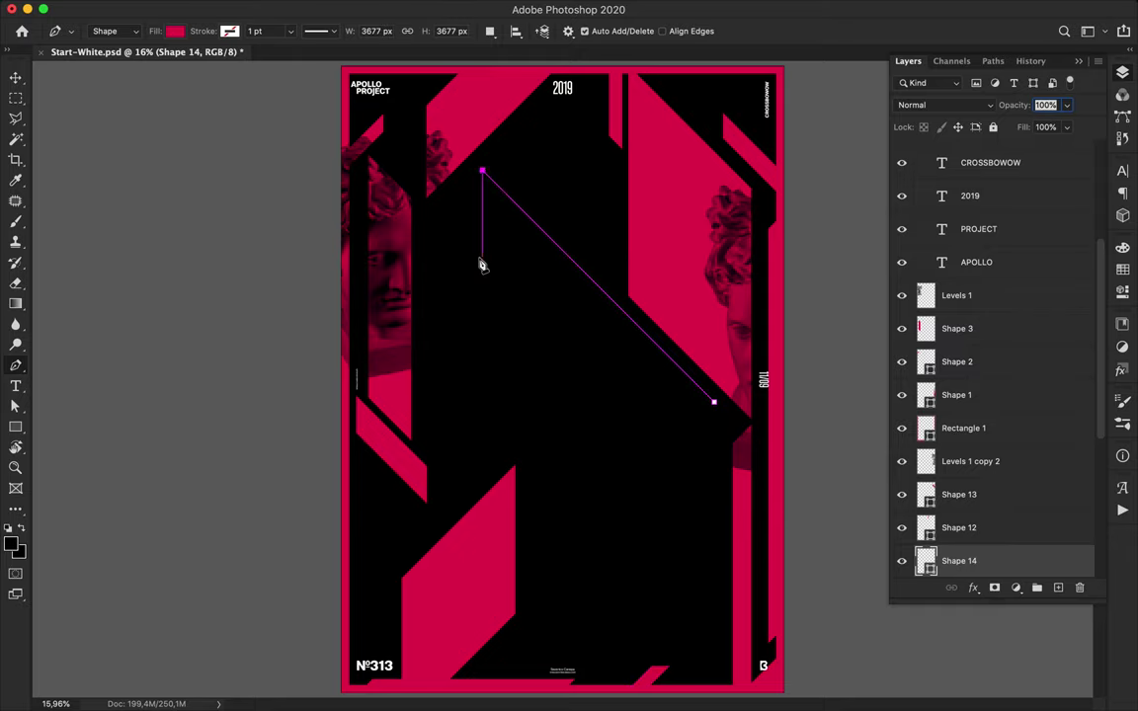
click(482, 258)
click(725, 501)
right_click(904, 560)
click(840, 256)
- Cut the large central band's lower end to a vertical edge and nudge the band right and up
key(l)
click(708, 387)
click(709, 531)
click(760, 494)
double_click(733, 381)
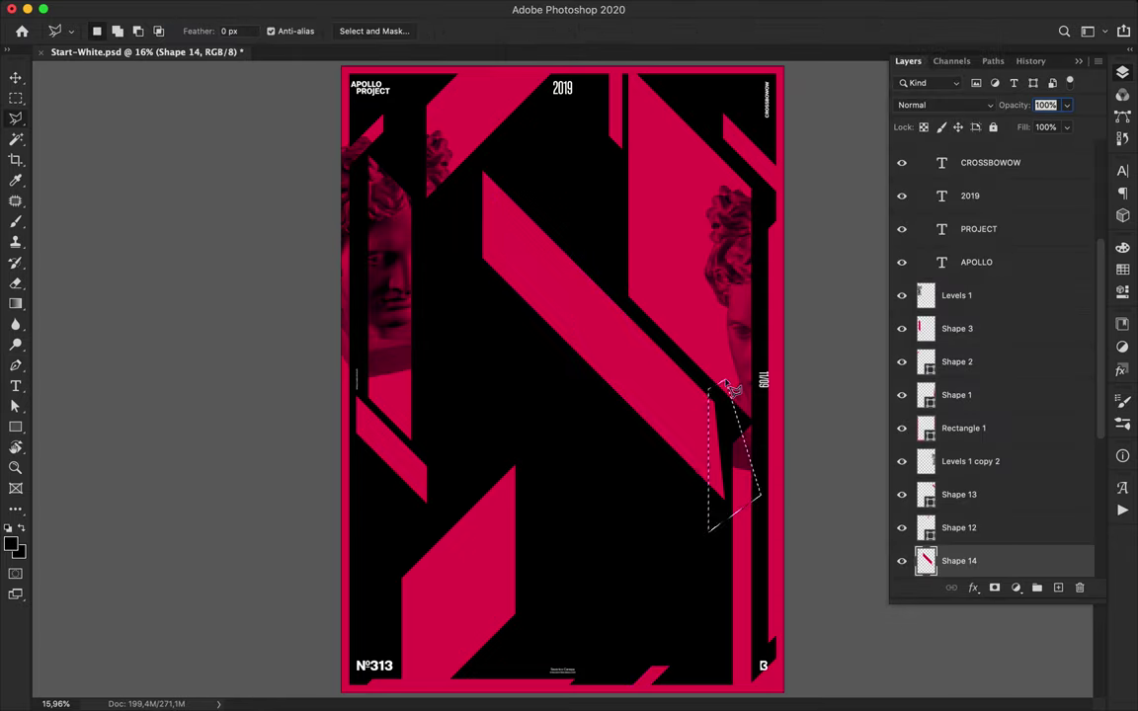
key(Delete)
click(731, 380)
key(Escape)
key(v)
drag(665, 384, 671, 380)
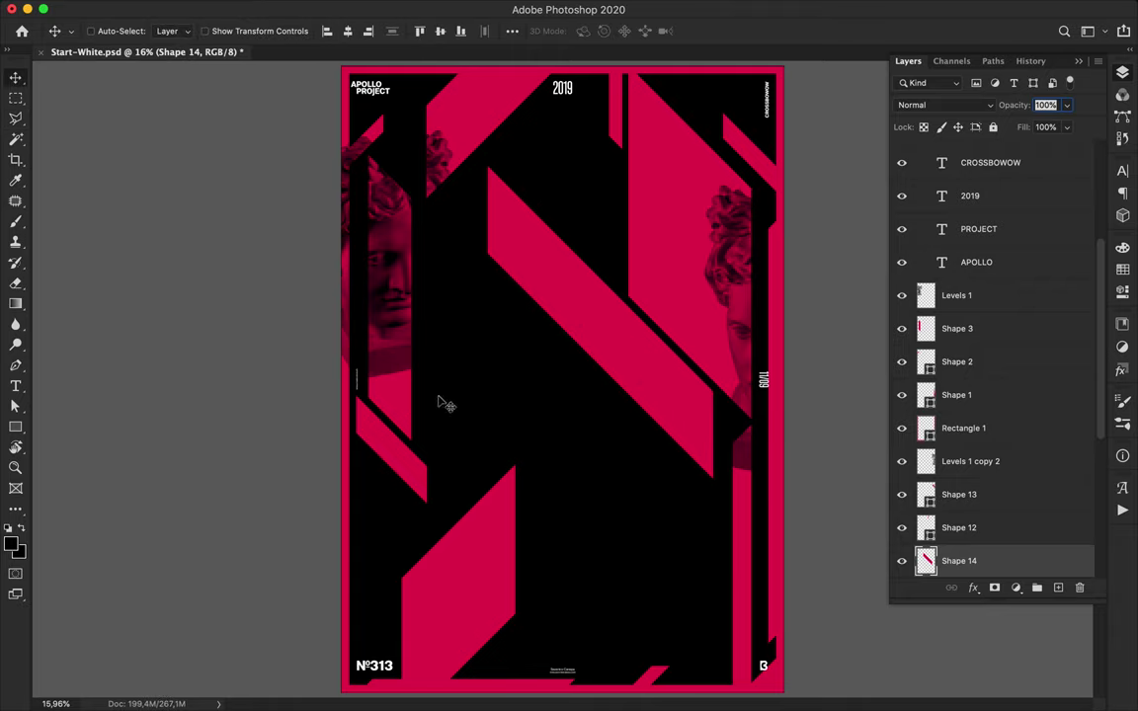
- Draw a vertical four-point Pen bar, about 440 × 3587 px, beside the left statue panel and rasterize its layer
key(p)
click(421, 442)
click(421, 244)
click(448, 216)
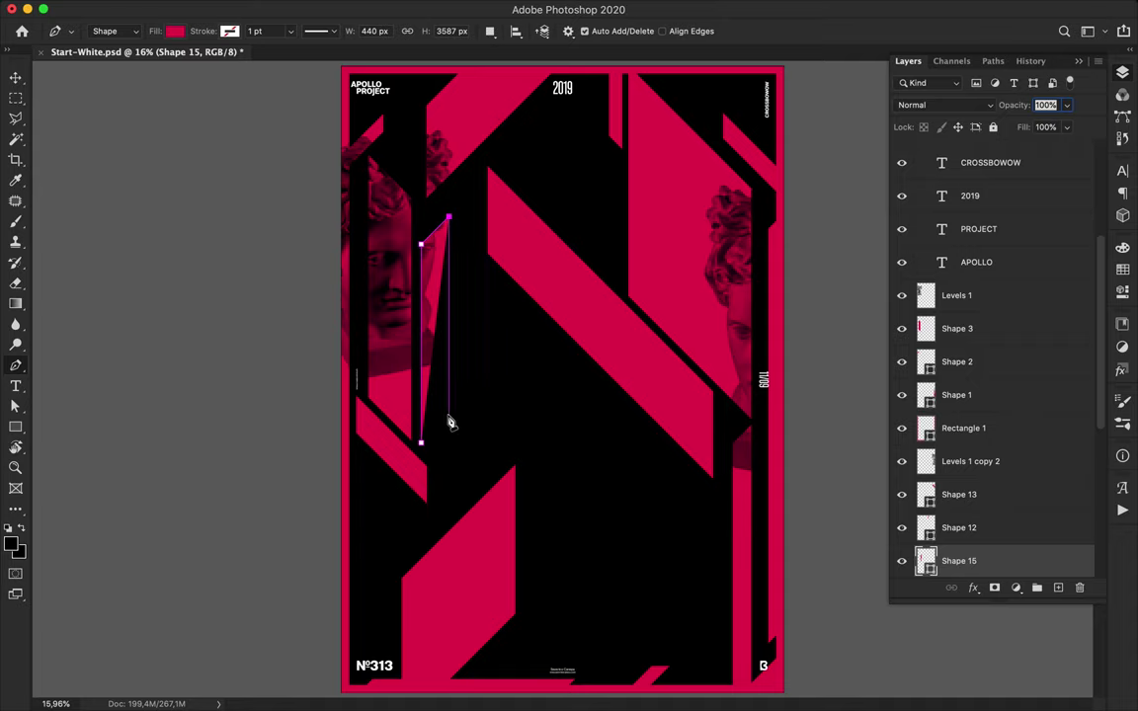
click(449, 443)
right_click(963, 560)
click(864, 256)
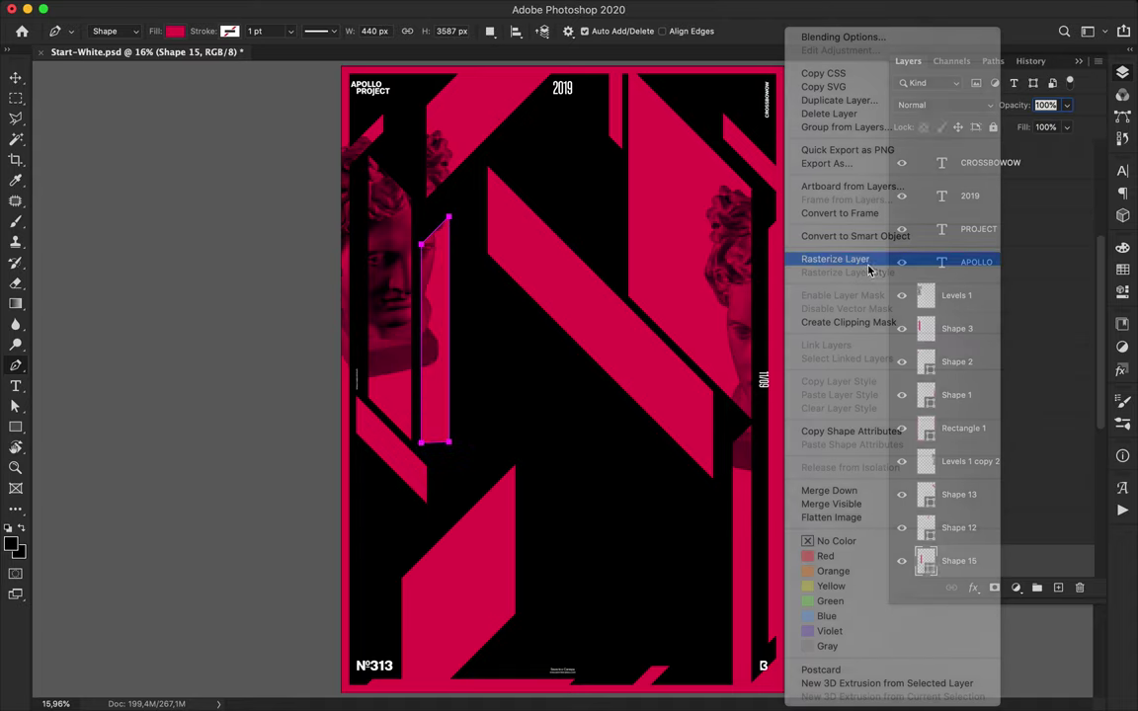
- Trim the new bar's lower end to a slant and nudge the bar left and up toward the statue panel
key(l)
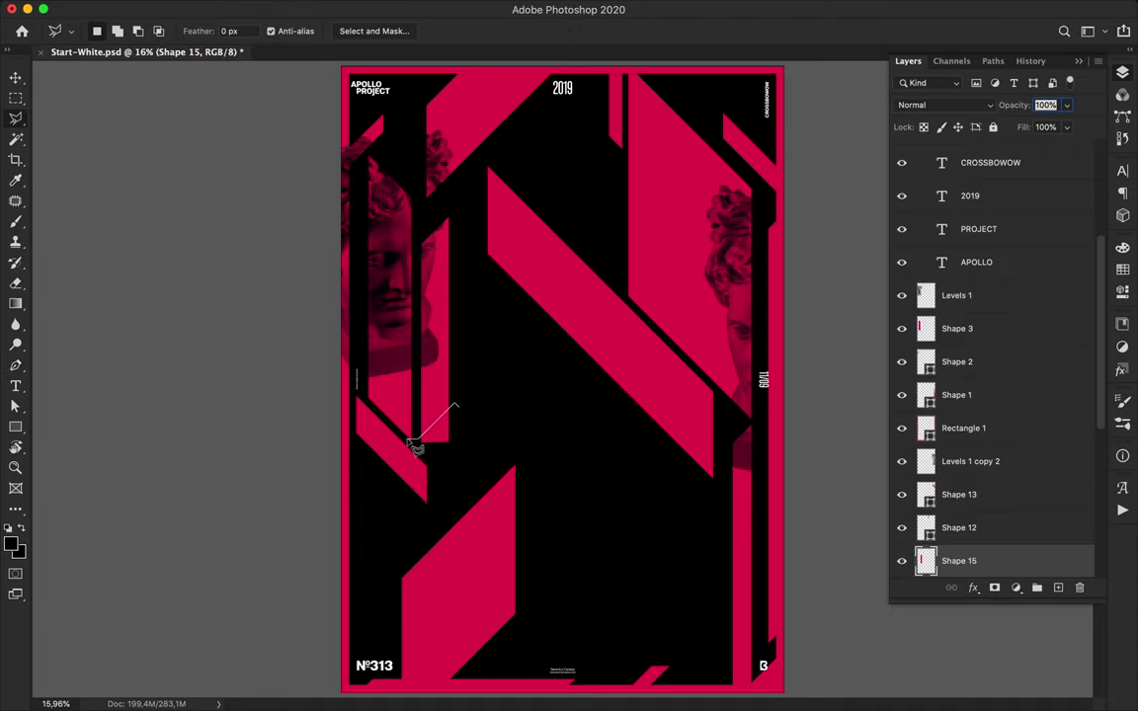
click(419, 457)
click(480, 458)
double_click(464, 419)
key(Delete)
key(super+d)
key(v)
drag(441, 386, 435, 378)
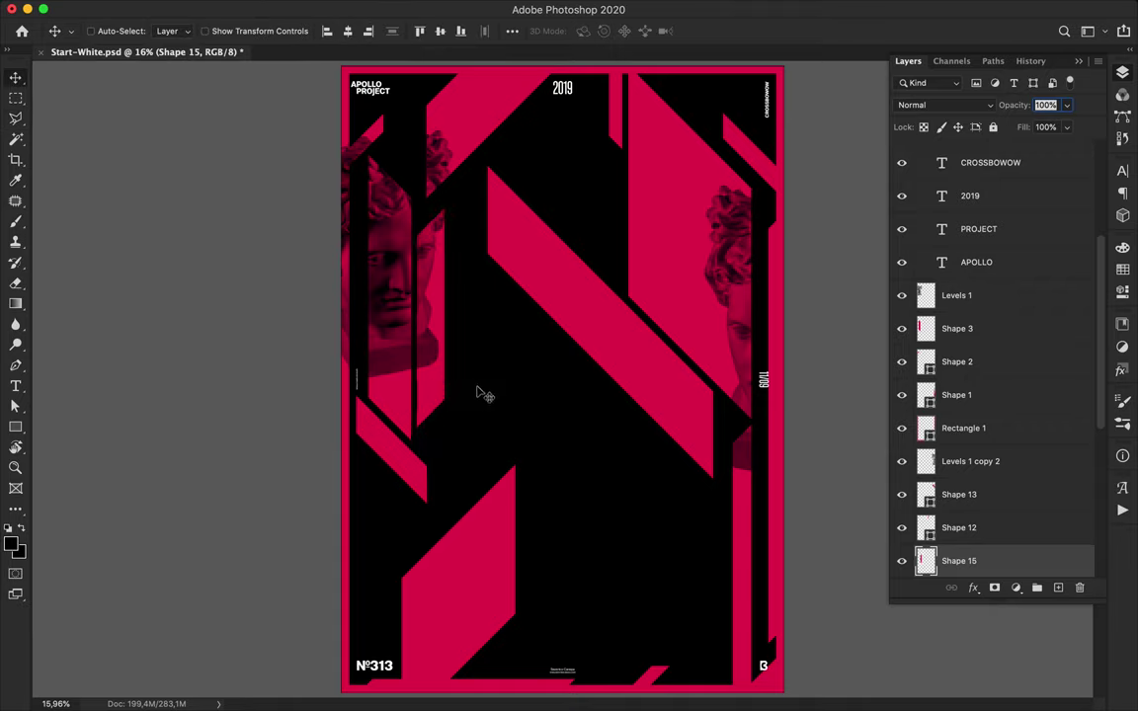
- Delete the large diagonal band in the centre of the poster
ctrl+click(658, 387)
key(Delete)
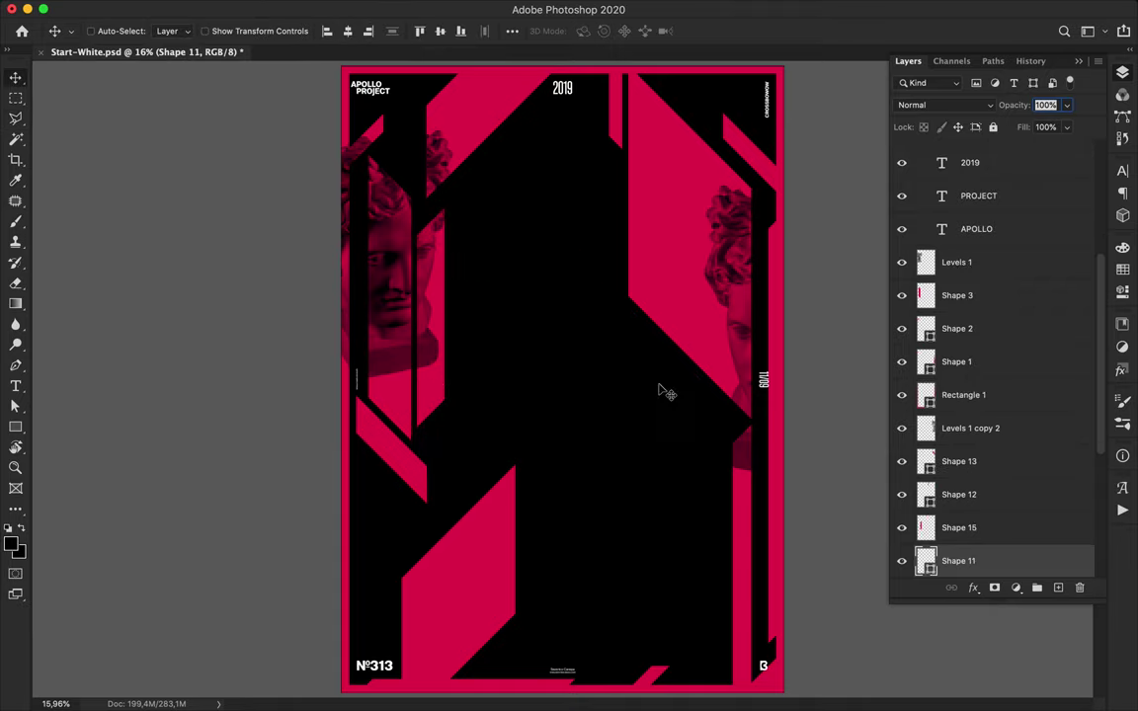
- Shift the left statue panel and adjoining bar left and slightly down, and lower the diagonal band beneath by about 203 px
ctrl+click(393, 387)
shift+super+click(435, 386)
drag(435, 386, 423, 390)
super+click(409, 464)
drag(409, 475, 409, 489)
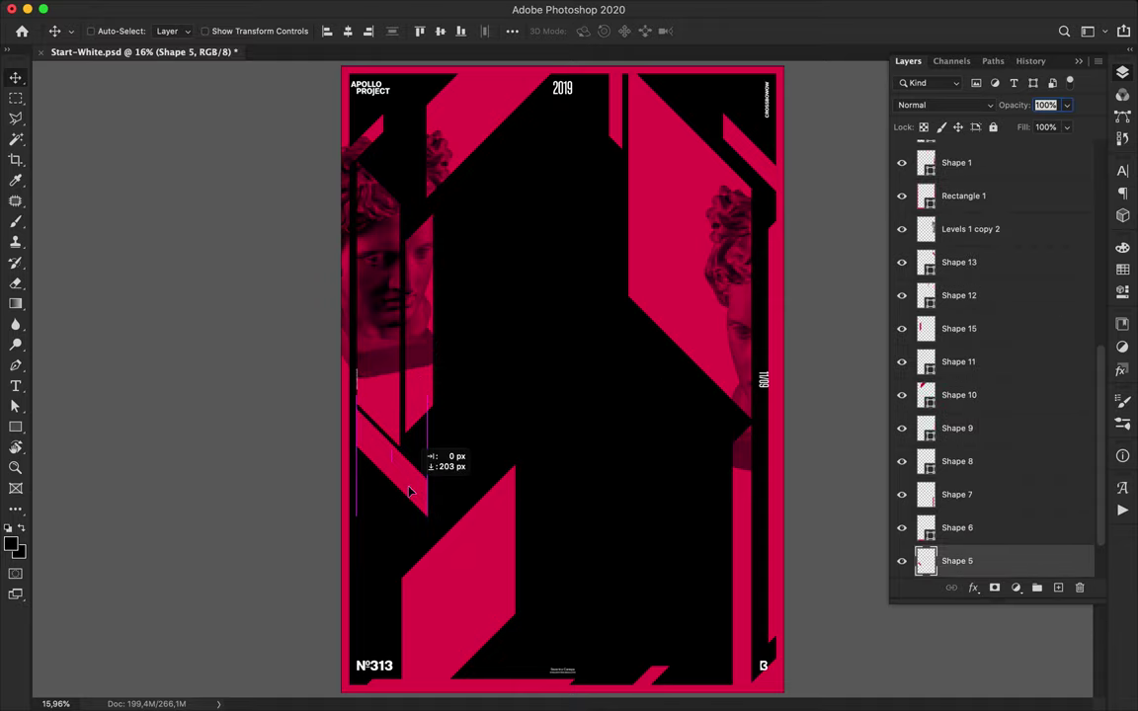
- Try moving the large lower-left parallelogram right along the bottom border, and undo the move
super+click(455, 559)
drag(455, 559, 635, 571)
click(660, 675)
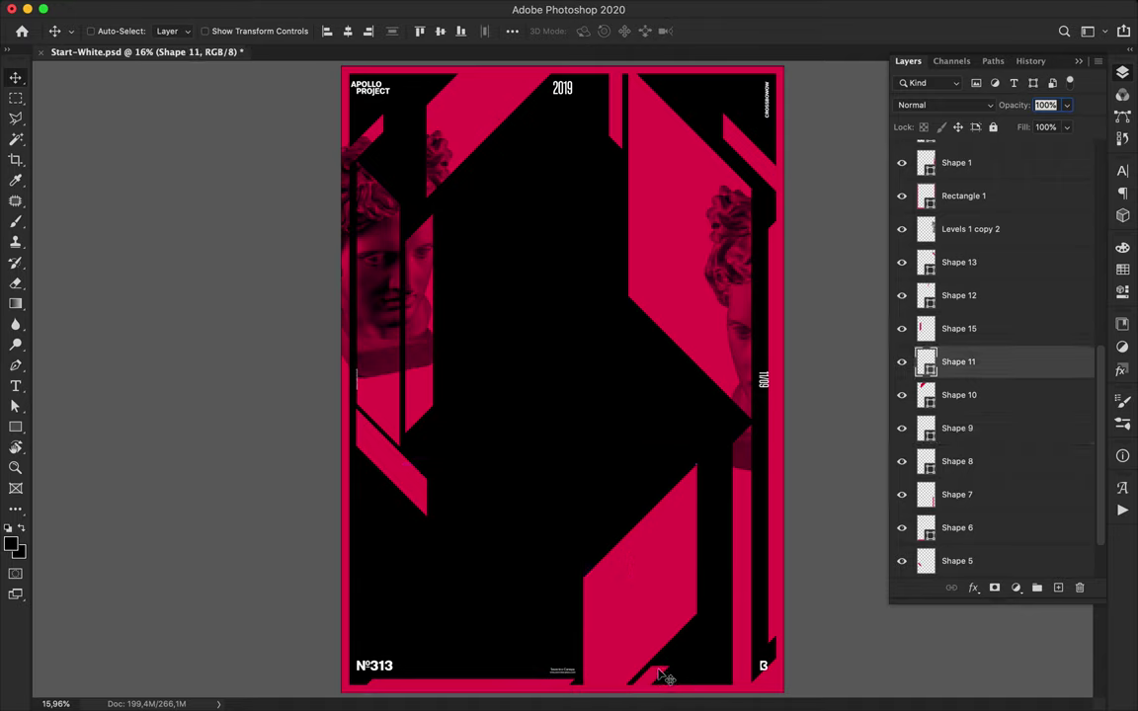
click(675, 539)
key(super+z)
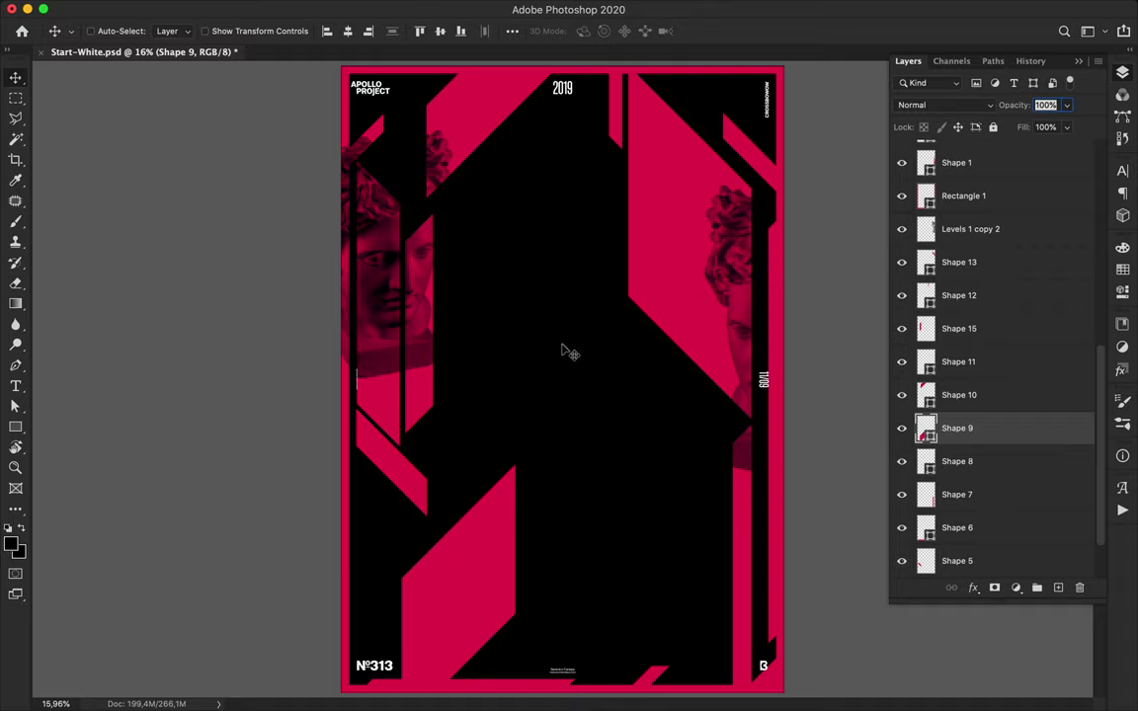
- Draw a narrow diagonal Pen band in the centre beside the left bar and rasterize its layer
key(p)
click(450, 281)
click(449, 295)
click(552, 398)
click(552, 362)
click(450, 280)
right_click(986, 431)
click(822, 259)
- Trim the narrow central band's upper side with a Polygonal Lasso selection and clear the selection
key(l)
click(560, 387)
click(589, 324)
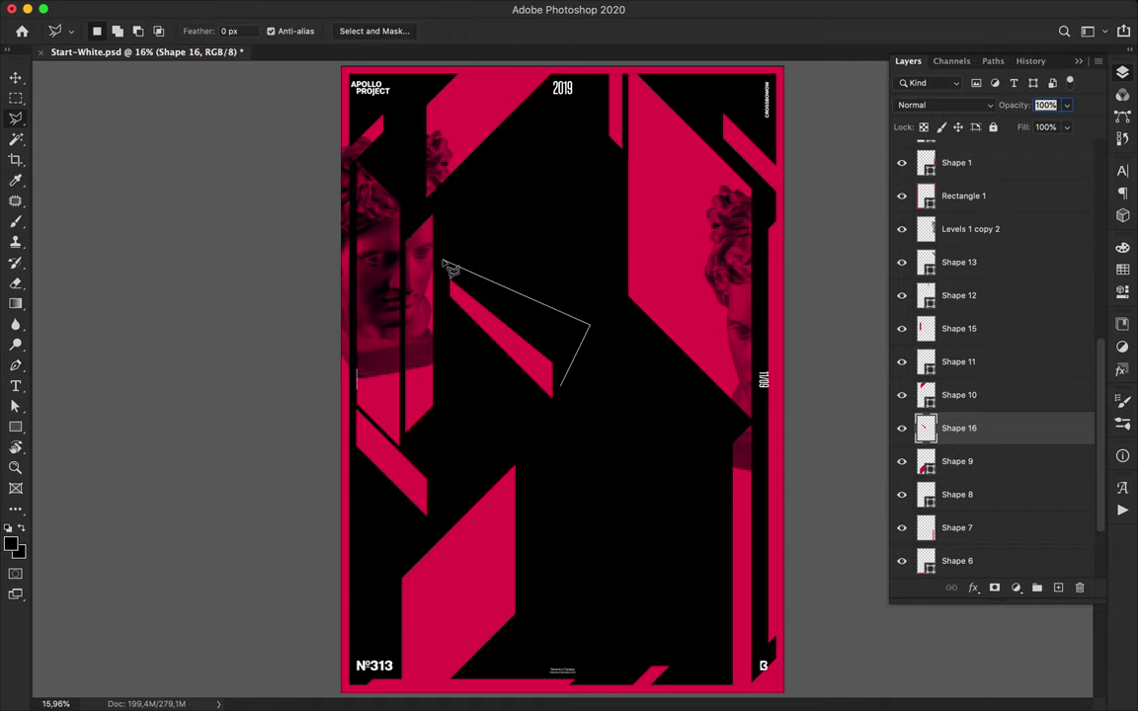
click(445, 283)
click(568, 392)
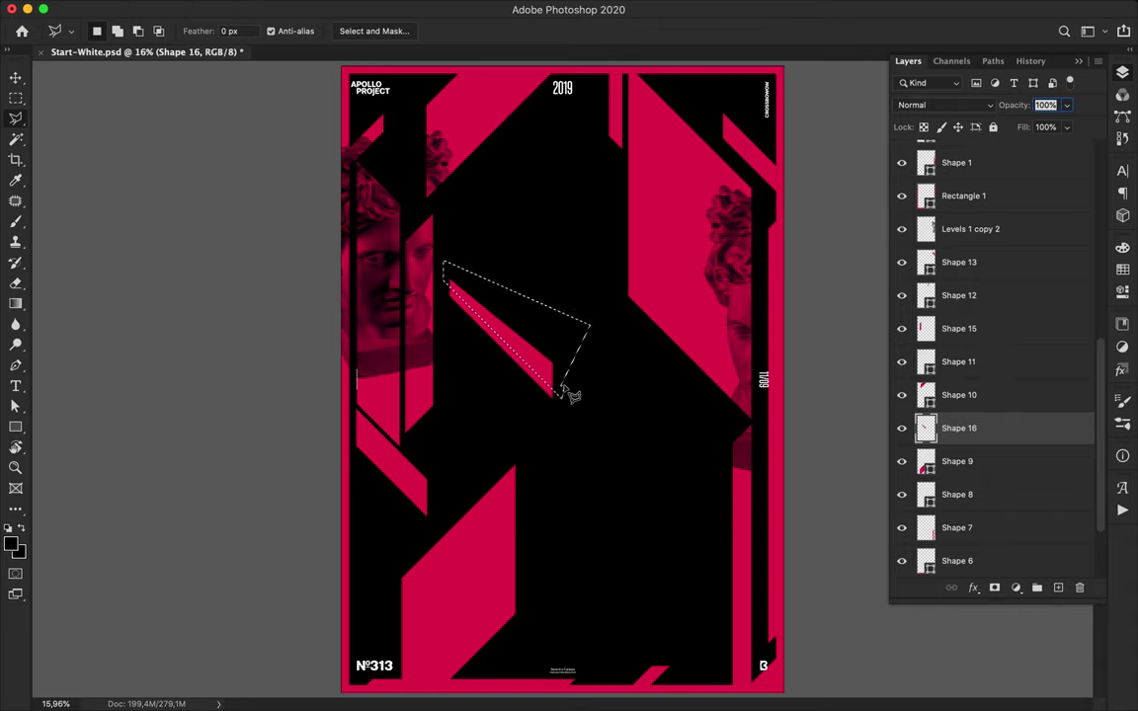
key(Delete)
key(ctrl+d)
- Move the narrow central band up and delete it
key(v)
drag(546, 381, 525, 334)
key(Delete)
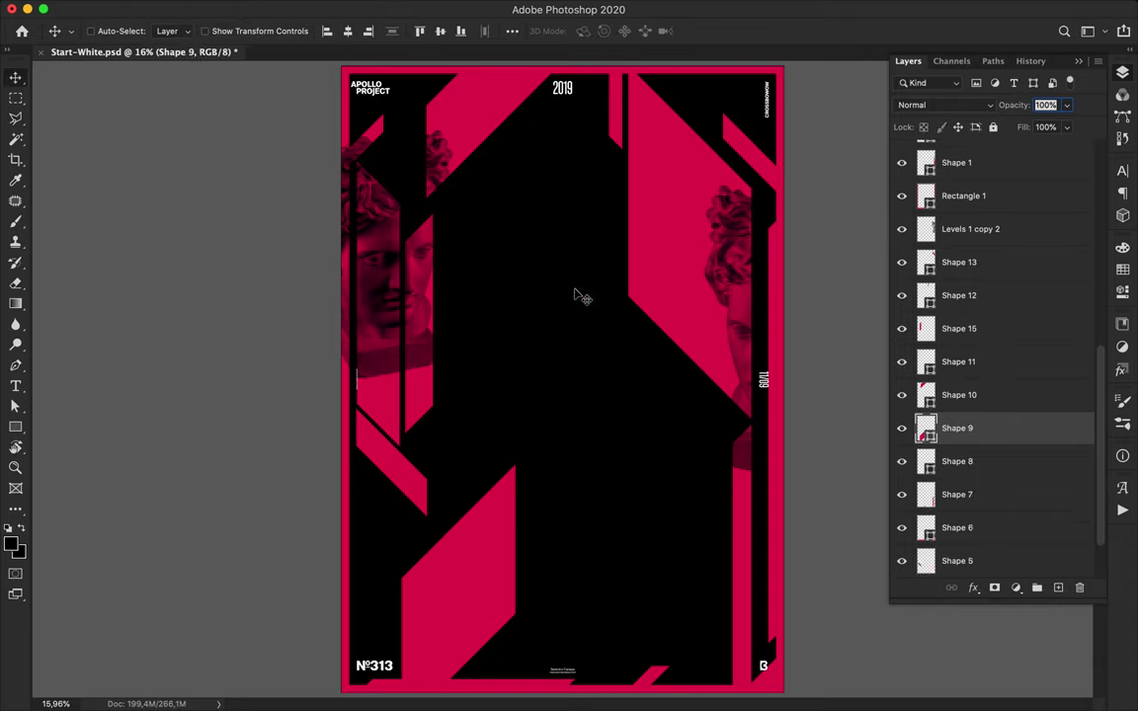
- Slide the narrow vertical strip at the top border upward so only its short slanted end hangs below
drag(621, 150, 620, 47)
- Add a text line reading APOLLO in the black centre and colour it white (ffffff)
key(t)
text(APOLLO)
key(super+Return)
click(644, 32)
drag(310, 115, 135, 87)
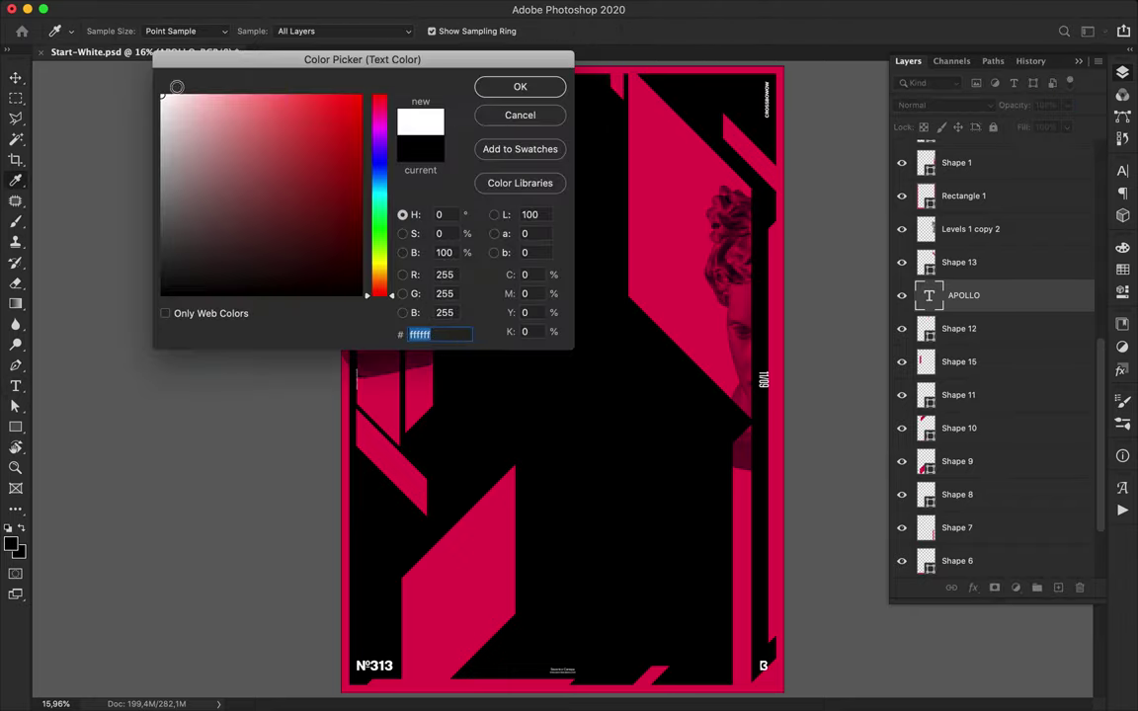
click(502, 88)
key(v)
- Format the central APOLLO text as Molde Regular at 43 pt with tracking of 1000
click(1122, 171)
key(Up)
key(Up)
click(993, 204)
key(shift+Down)
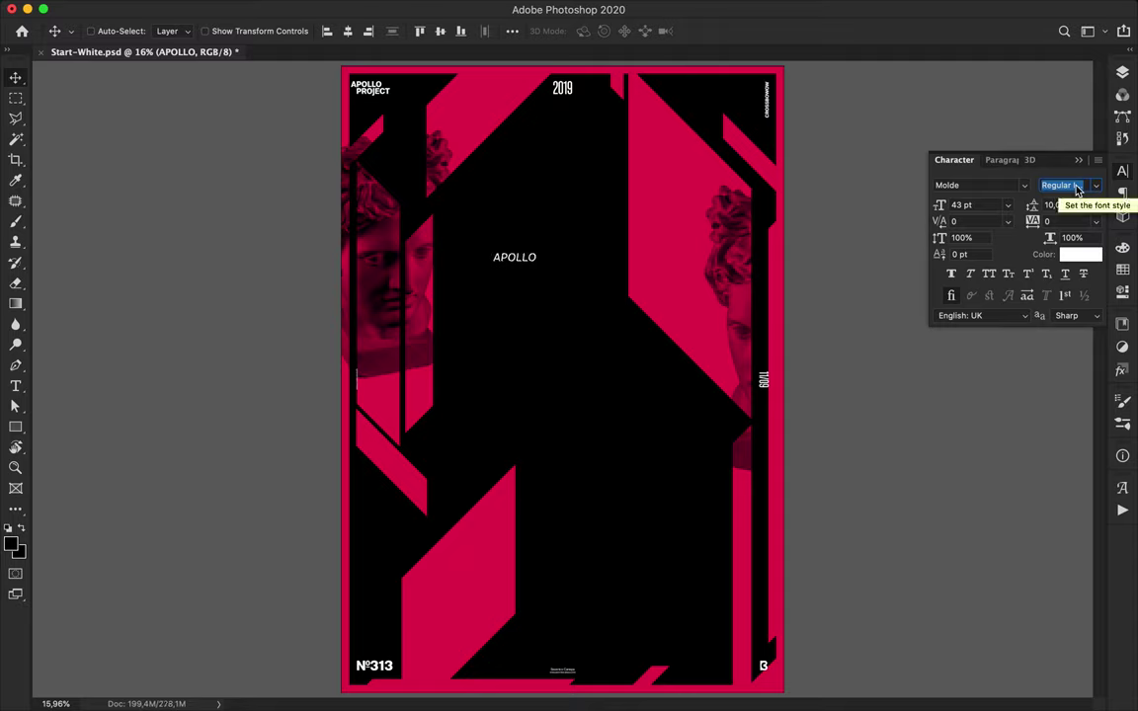
click(1066, 220)
text(1000)
key(Return)
- Move the spaced APOLLO text right and repeat it at irregular intervals in a vertical column down the poster
drag(543, 258, 637, 245)
drag(637, 245, 638, 357)
drag(638, 357, 637, 382)
drag(637, 381, 637, 598)
double_click(636, 566)
key(Escape)
- Place another APOLLO copy left of the text column and replace its wording with OBJECTIVE
key(t)
key(v)
drag(635, 388, 521, 405)
key(t)
double_click(530, 393)
text(OBJECTIVE)
- Set the OBJECTIVE text to tracking 20, size 200 pt and Medium weight
click(914, 300)
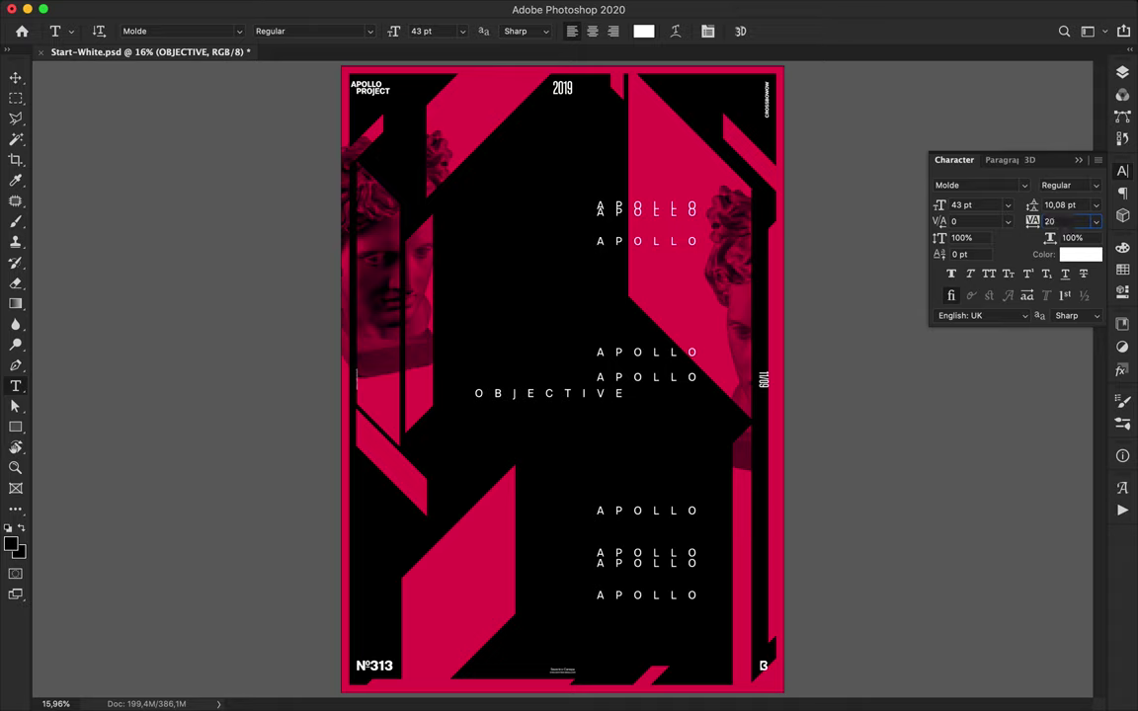
text(200)
key(Return)
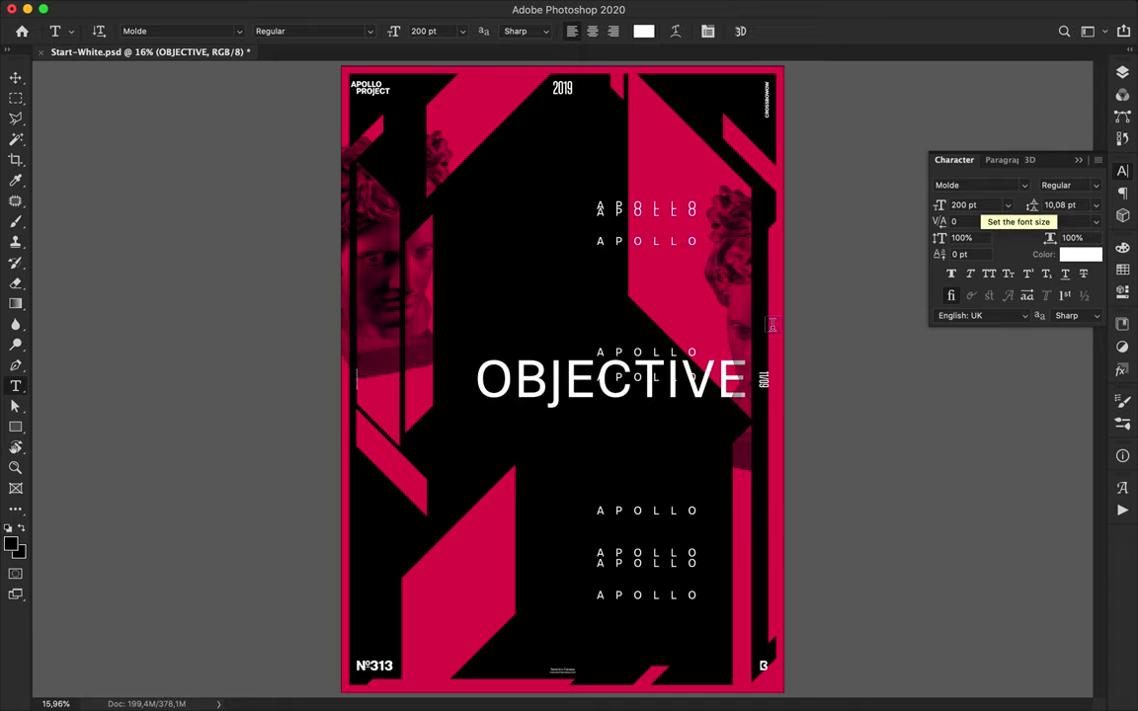
click(1080, 185)
key(Down)
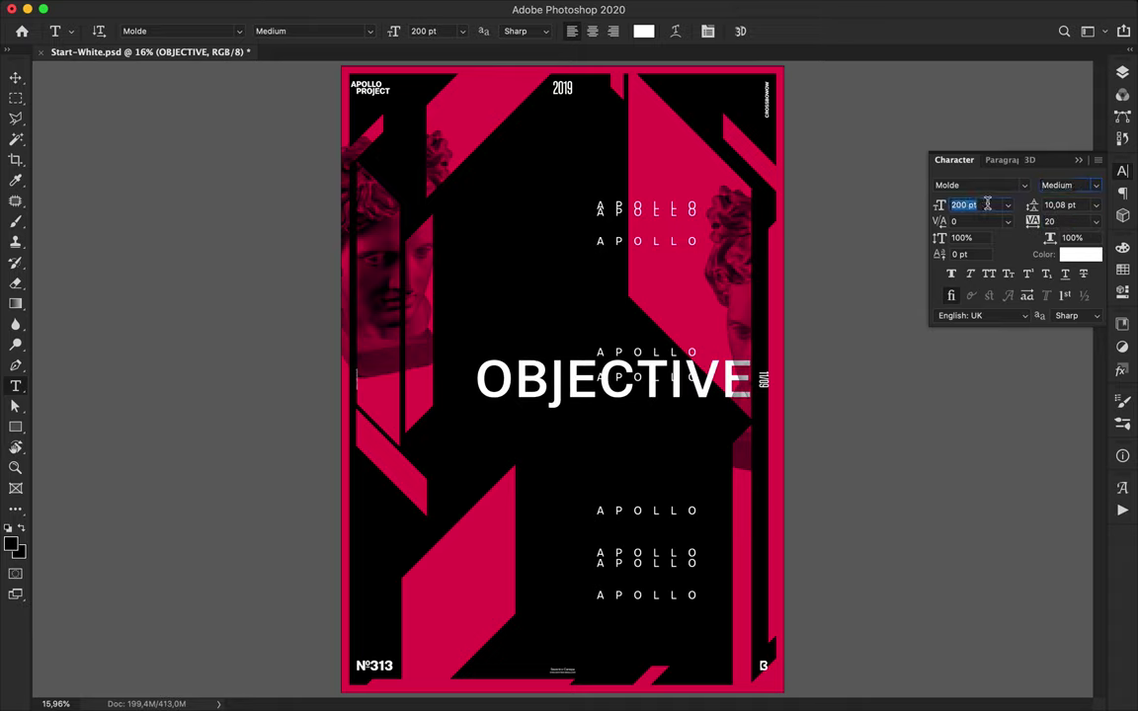
- Enlarge the OBJECTIVE title further and move it up so it spans both statue images
key(shift+Up)
key(shift+Up)
key(v)
drag(681, 376, 598, 270)
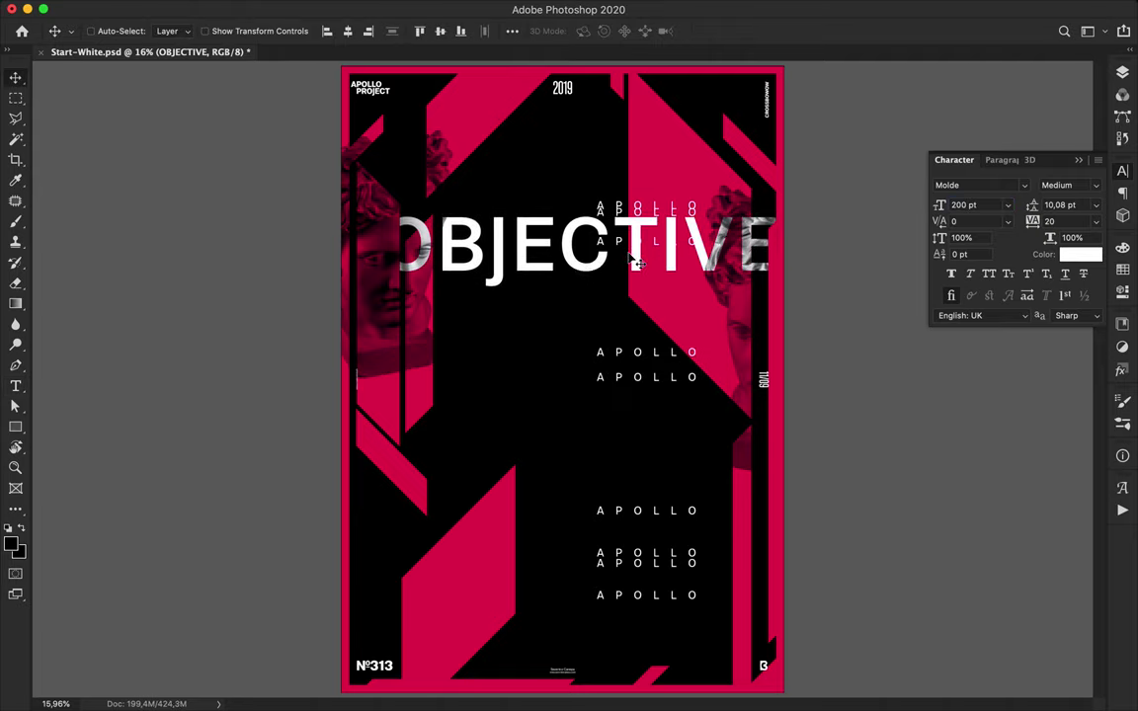
key(t)
drag(660, 247, 728, 259)
drag(570, 237, 795, 256)
key(super+Return)
key(v)
super+double_click(688, 245)
key(Escape)
- Delete the APOLLO line overlapping the OBJECTIVE title and move another APOLLO line up above the title
super+click(620, 215)
click(1122, 71)
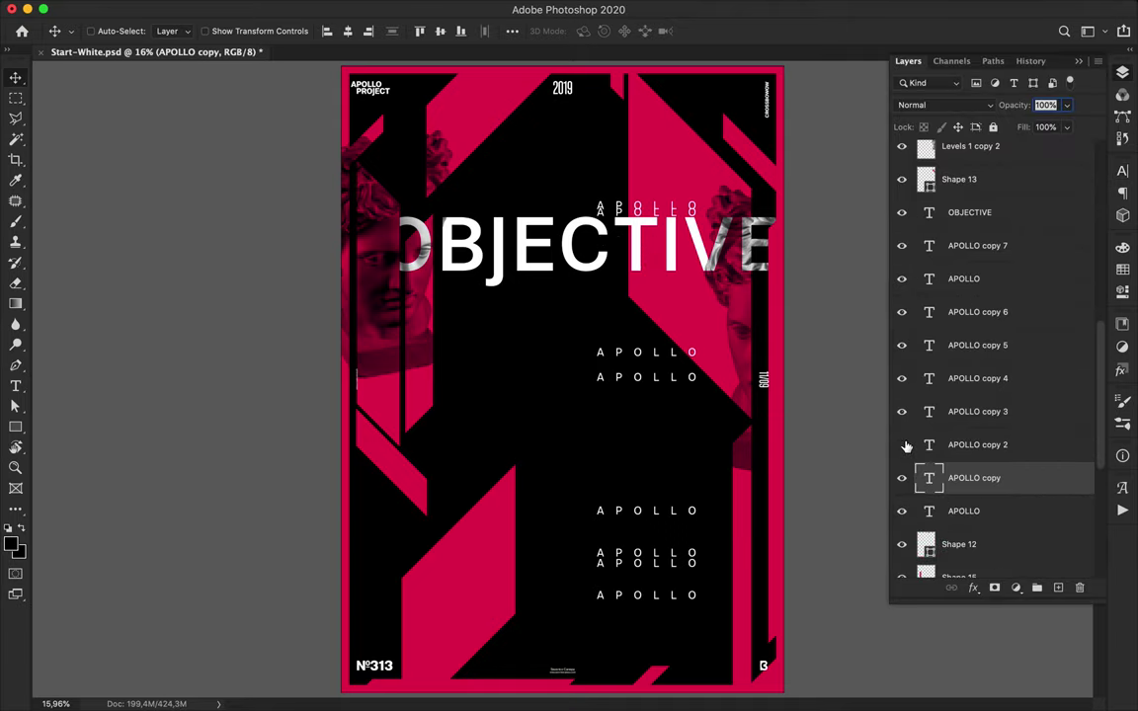
click(961, 453)
key(BackSpace)
drag(677, 221, 676, 201)
- Duplicate the lowest APOLLO line onto the bottom border and place its layer below the Shape 6 layer
drag(682, 597, 678, 688)
drag(978, 246, 967, 517)
scroll(968, 518, down, 2)
- Duplicate the APOLLO line above OBJECTIVE slightly higher and move the copy's layer directly above Background
mouse_move(672, 197)
mouse_down()
mouse_move(673, 178)
mouse_move(673, 193)
mouse_up()
drag(974, 158, 991, 499)
scroll(993, 455, down, 3)
drag(990, 435, 989, 535)
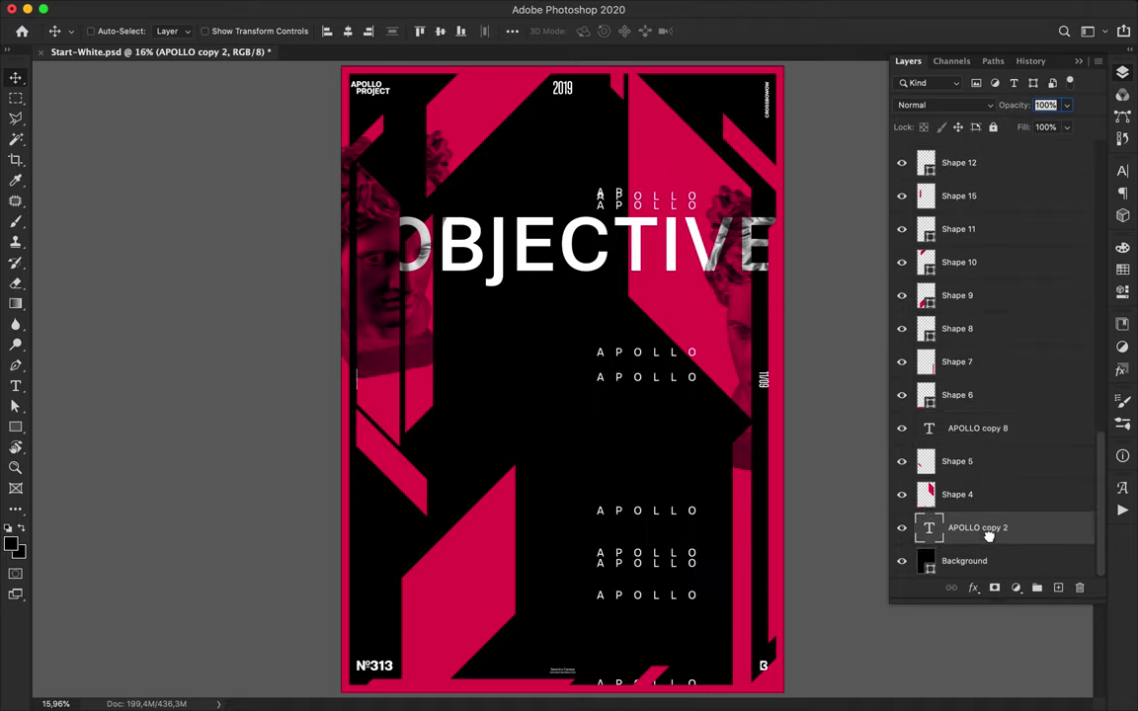
- Add further overlapping APOLLO copies above the OBJECTIVE title and at the top border, behind the red shapes
drag(734, 201, 736, 193)
drag(622, 178, 628, 79)
drag(606, 92, 604, 79)
drag(681, 84, 682, 77)
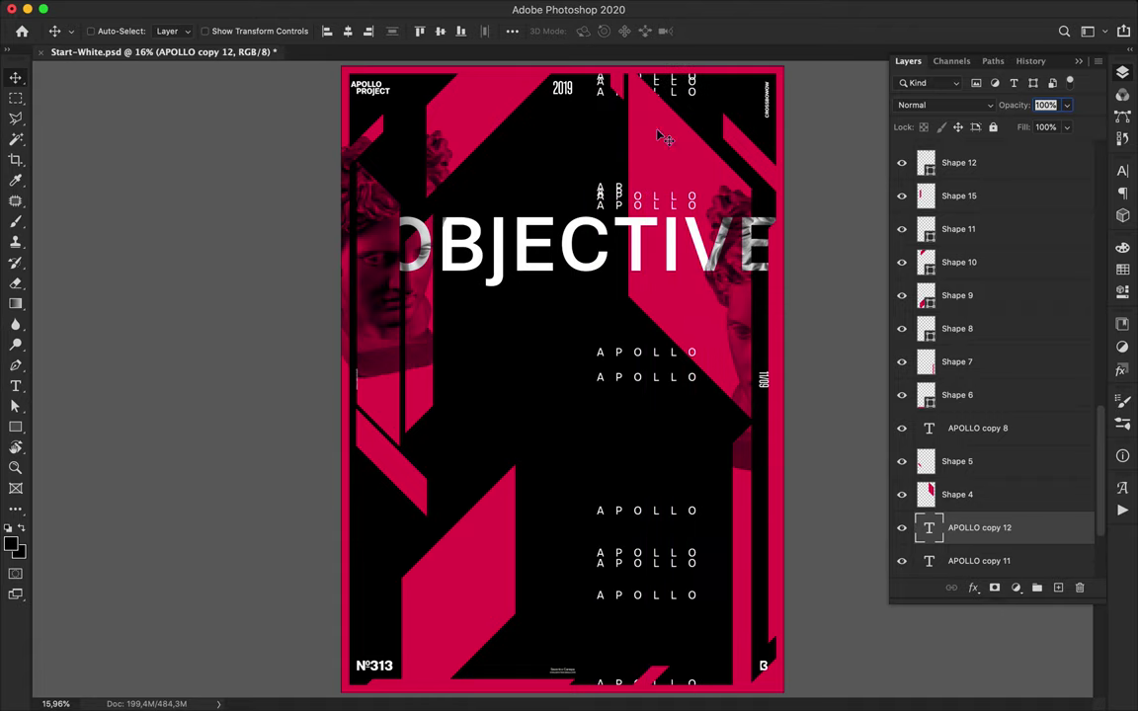
- Draw a slanted Pen parallelogram, about 2901 × 1714 px, above the OBJECTIVE title, on top of the title's layer
click(581, 273)
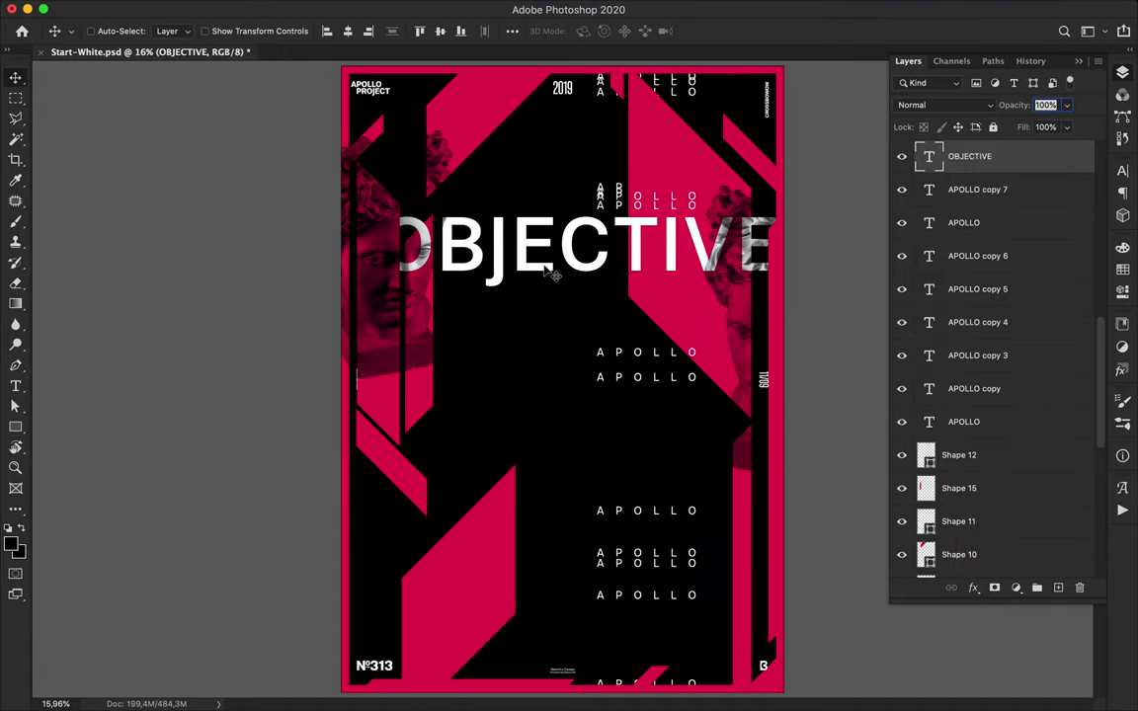
key(p)
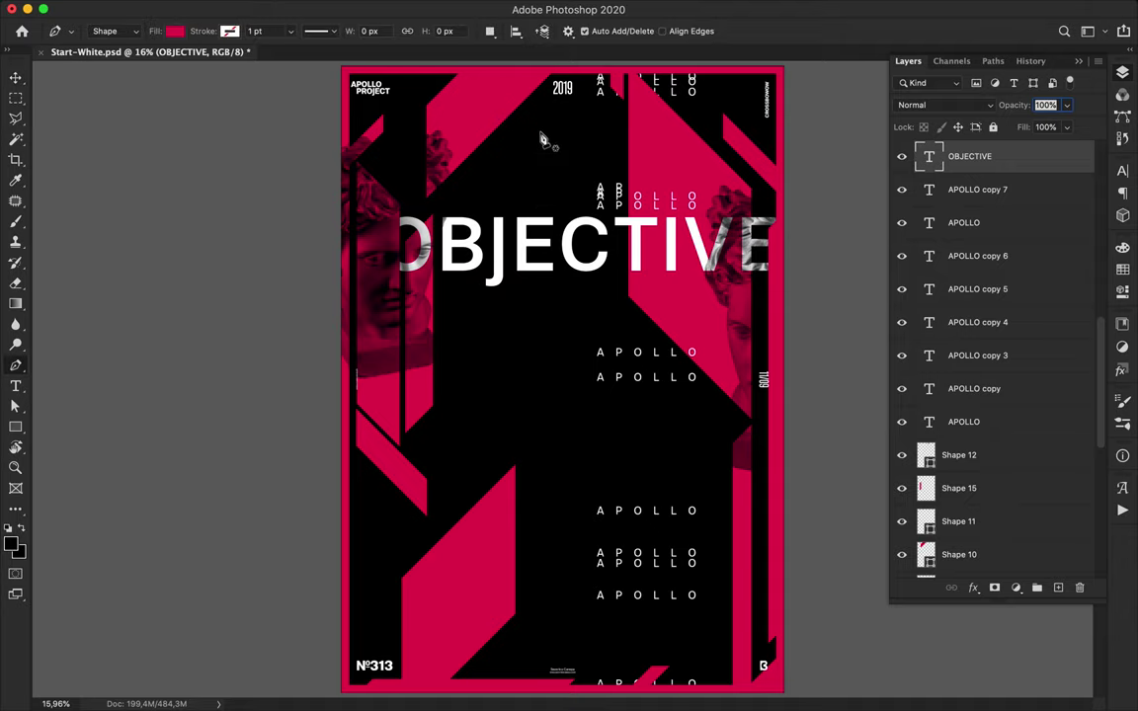
click(621, 121)
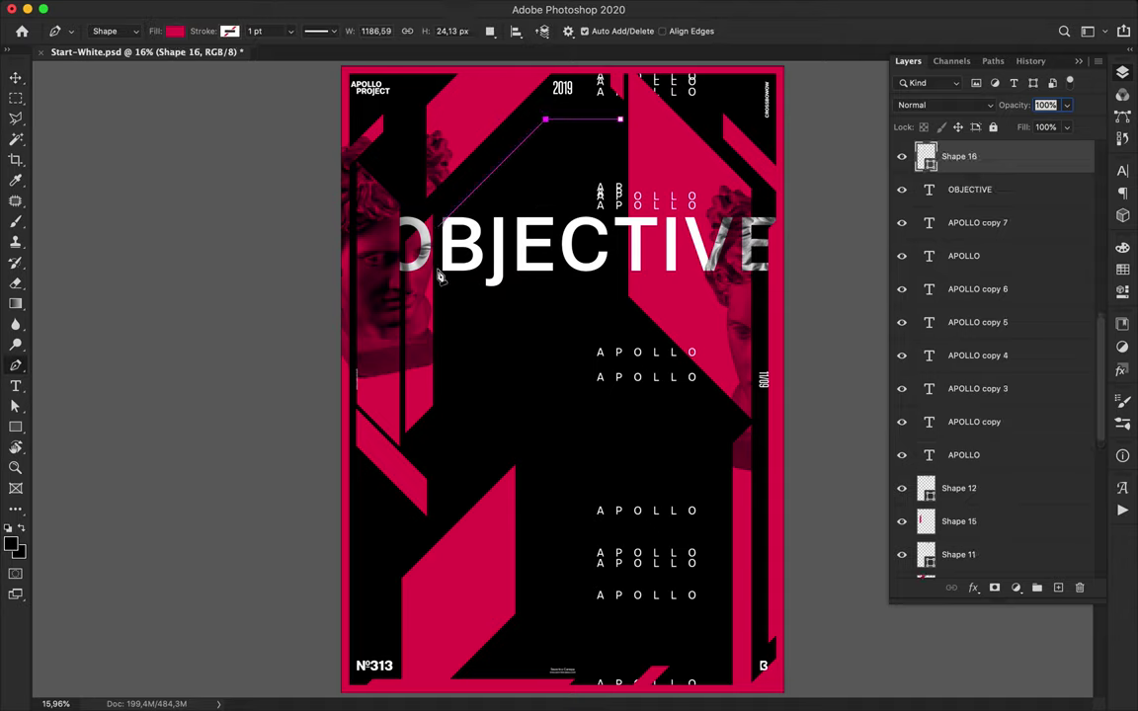
click(442, 224)
click(521, 227)
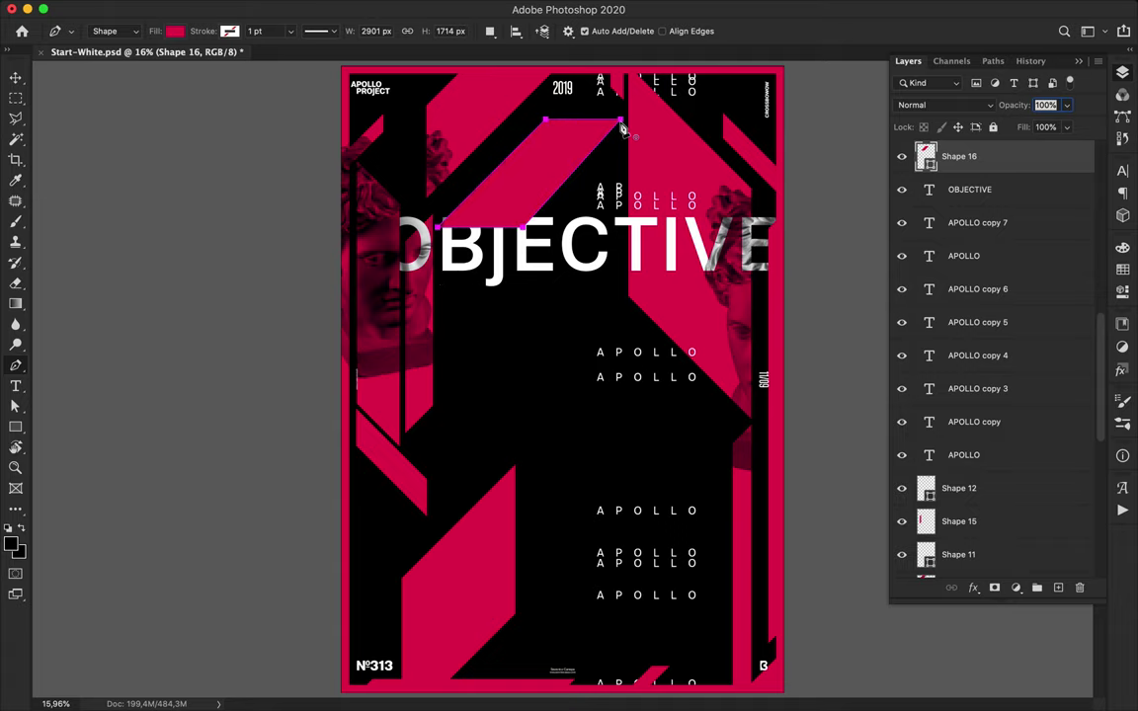
- Rasterize Shape 16 and trim its slanted right edge with a Polygonal Lasso selection, shifting it down over the OBJECTIVE title's upper part
right_click(1005, 157)
click(901, 258)
key(l)
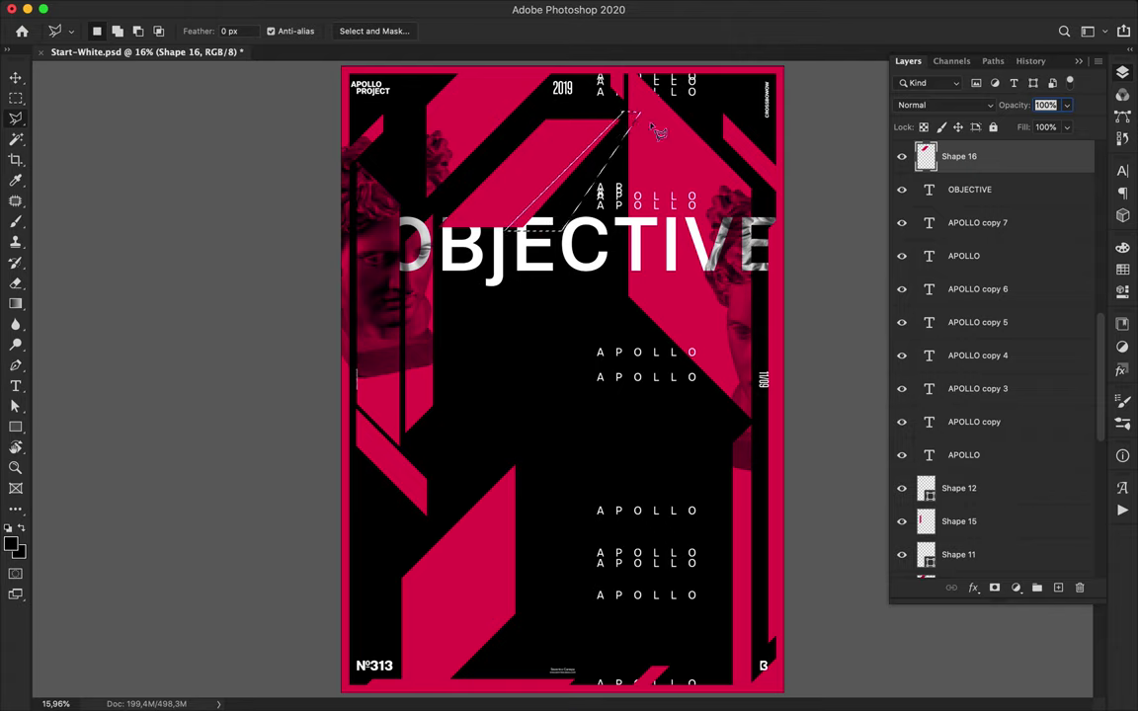
key(Delete)
key(v)
key(m)
click(612, 189)
key(v)
drag(539, 152, 554, 179)
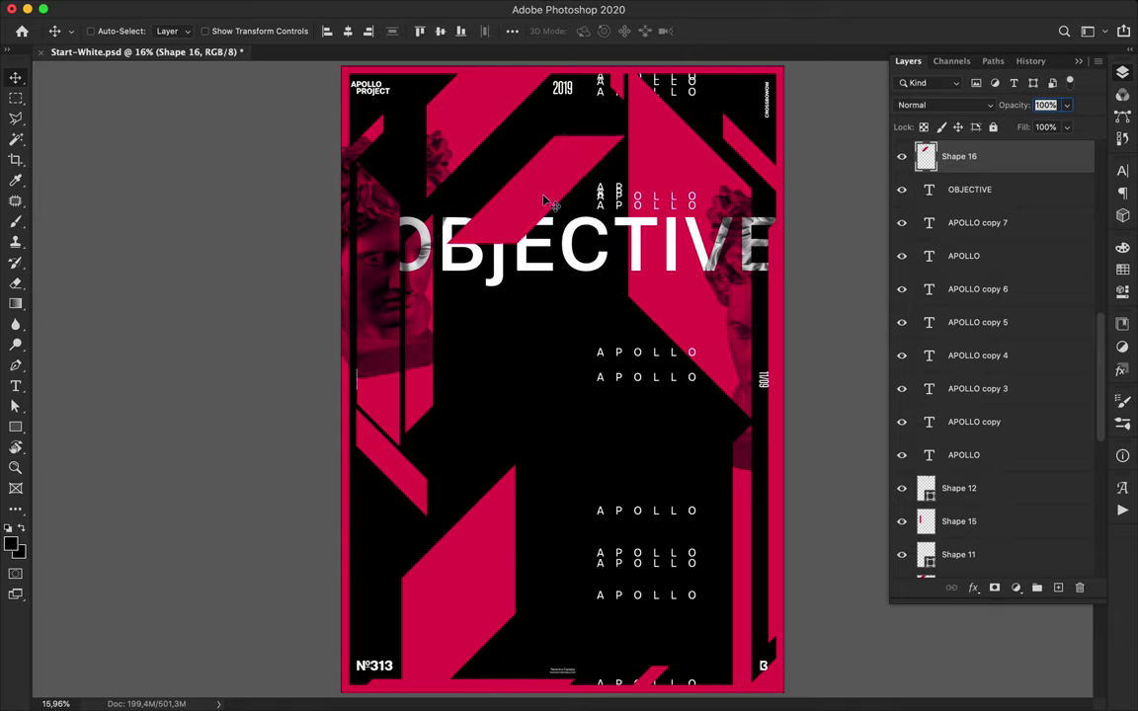
- Draw a second Pen parallelogram slanting the opposite way, from the letter J of OBJECTIVE down to the black area below
key(p)
click(489, 255)
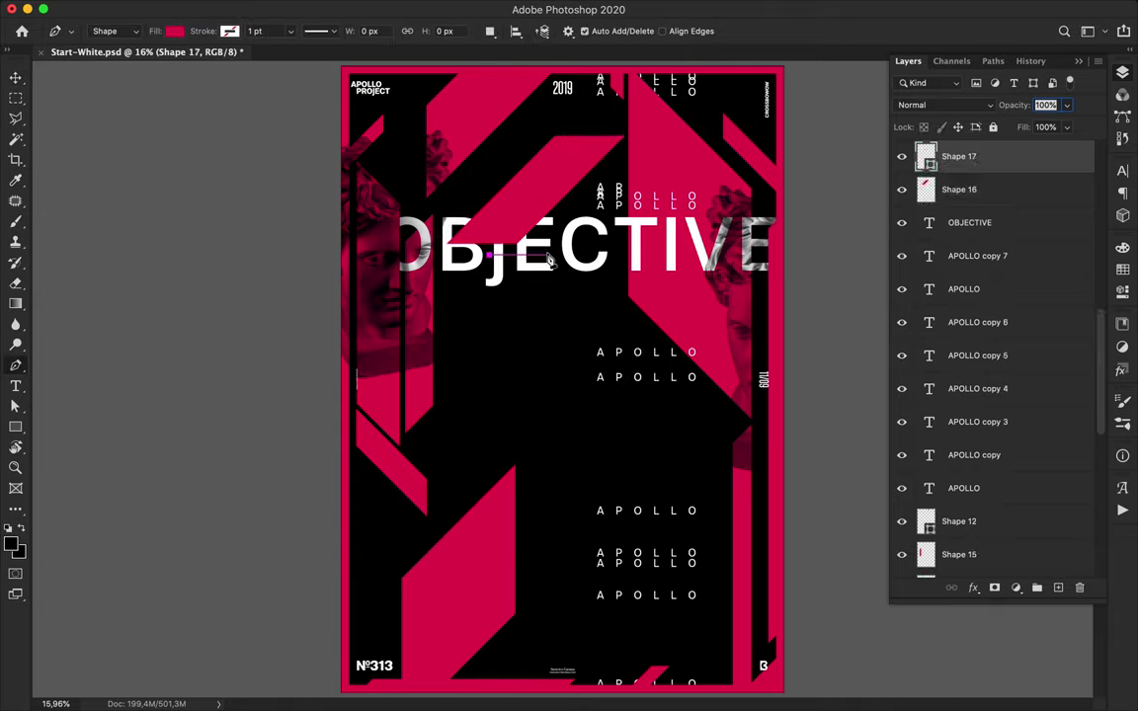
click(614, 321)
click(535, 321)
click(489, 255)
- Rasterize Shape 17 and trim off its lower-left edge with a Polygonal Lasso selection, clearing the selection at the end
right_click(1057, 161)
click(915, 258)
key(l)
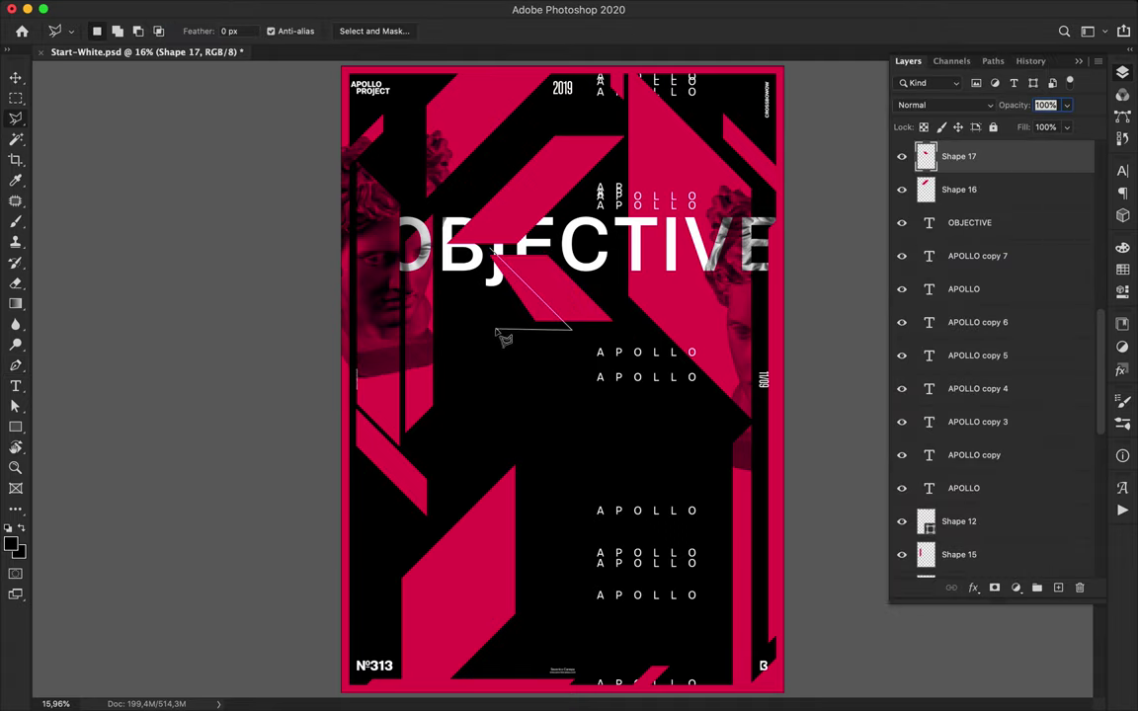
key(Delete)
key(super+d)
- Move the Shape 17 layer directly below the OBJECTIVE layer and adjust the shape's position under the title's middle
key(v)
drag(1005, 166, 1005, 235)
drag(531, 278, 567, 298)
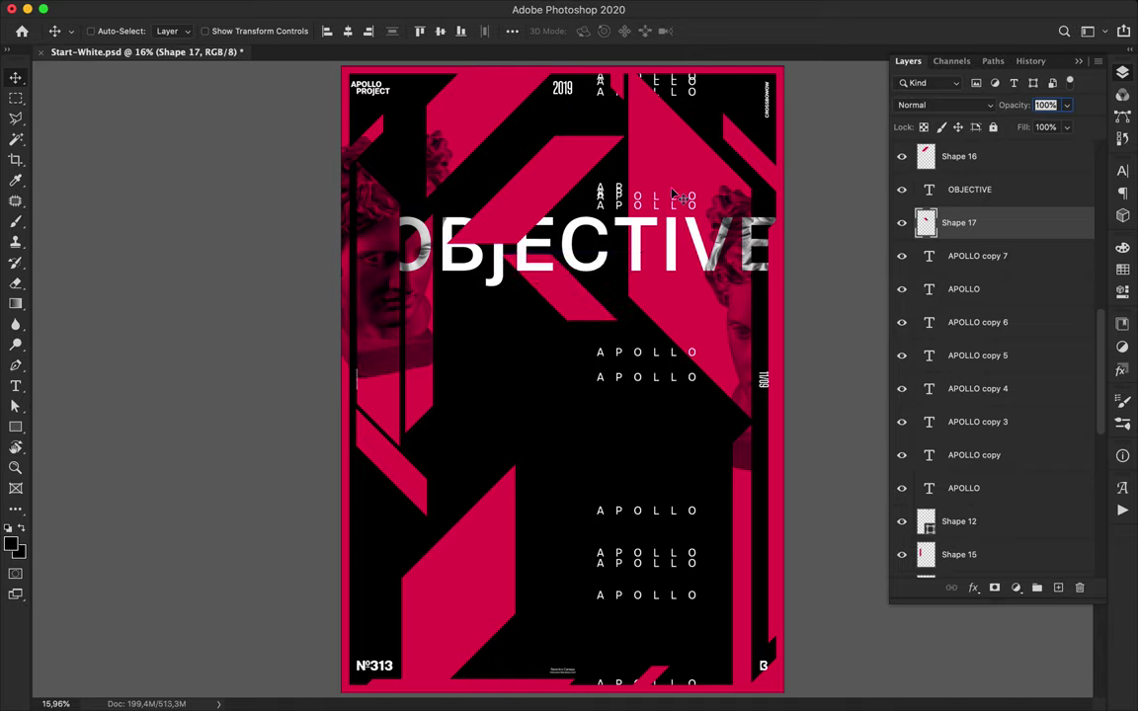
- Duplicate an APOLLO line to the upper-left corner, change the copy's text to 365° and place it over the left statue's hair
drag(621, 383, 396, 117)
double_click(396, 116)
text(365)
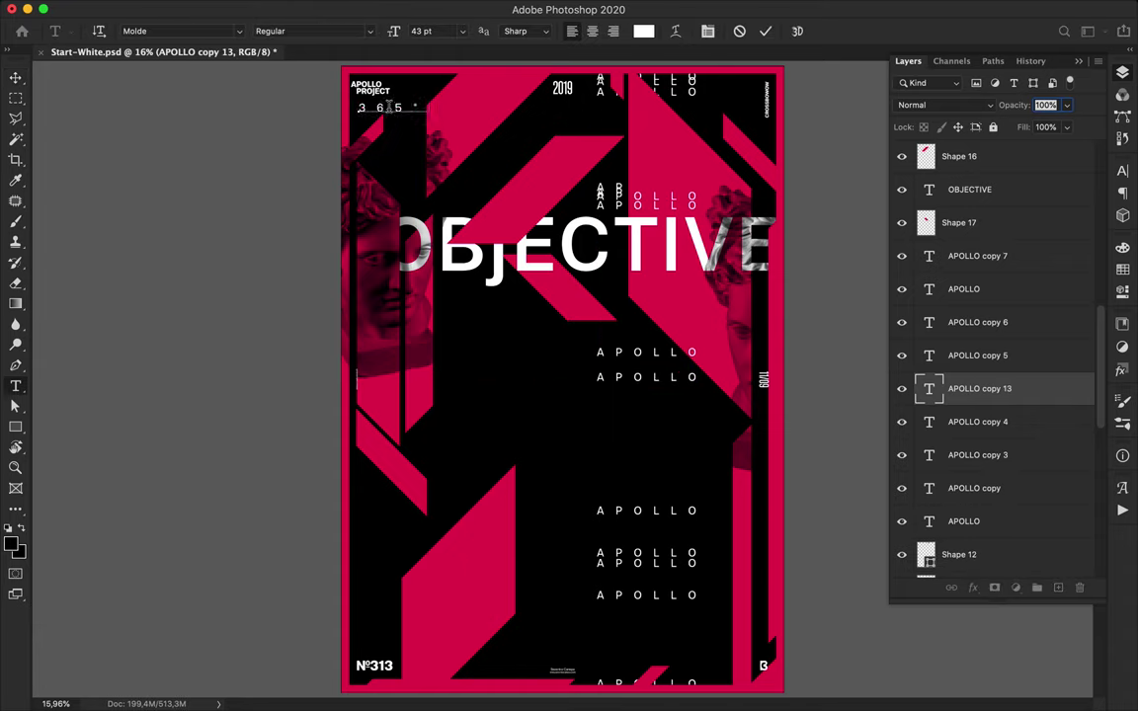
key(ctrl+Return)
key(v)
drag(396, 106, 407, 148)
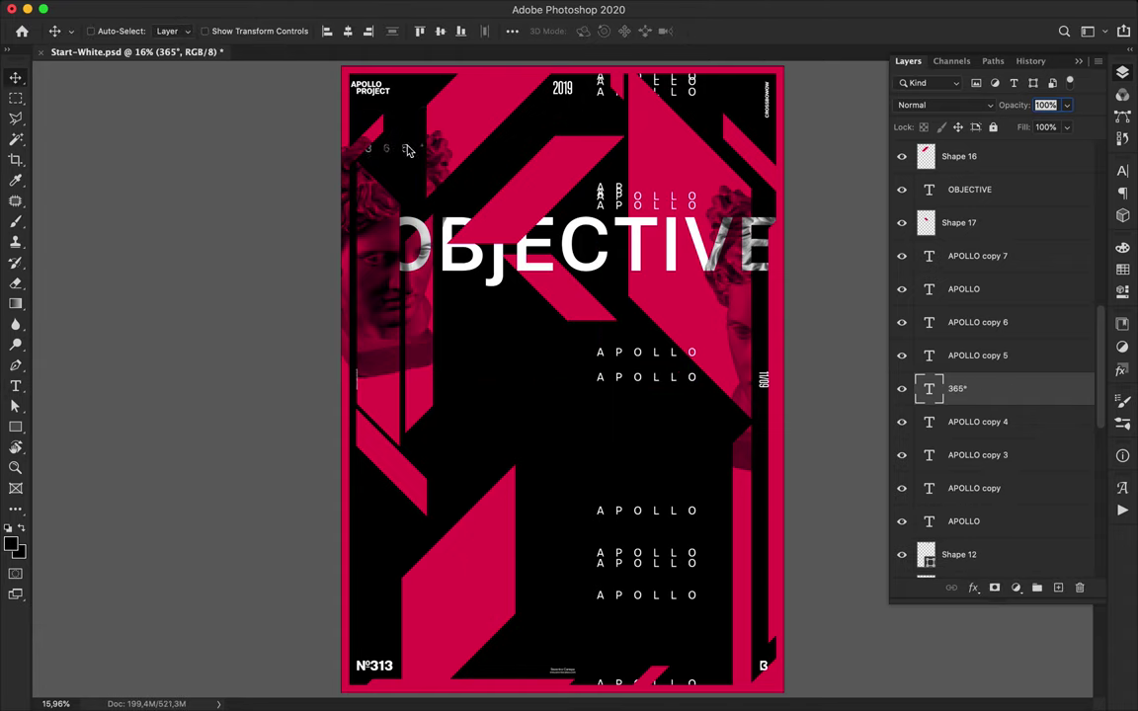
- Duplicate the 365° text below the left statue and move the copy's layer up above Levels 1
drag(410, 151, 390, 465)
drag(982, 395, 982, 389)
drag(979, 387, 966, 180)
- Spread more 365° copies at irregular spacing down the poster's left side, from the statue's base to above Nº313
drag(396, 460, 392, 365)
drag(393, 364, 392, 558)
mouse_move(392, 558)
mouse_down()
mouse_move(393, 582)
mouse_move(391, 563)
mouse_up()
drag(390, 563, 392, 573)
drag(391, 573, 391, 640)
drag(392, 640, 392, 640)
- Above the Shape 17 layer, draw an unfilled circle about 1562 px wide with a 1 pt black stroke over the left statue
scroll(949, 276, up, 5)
scroll(948, 266, down, 2)
scroll(984, 287, down, 5)
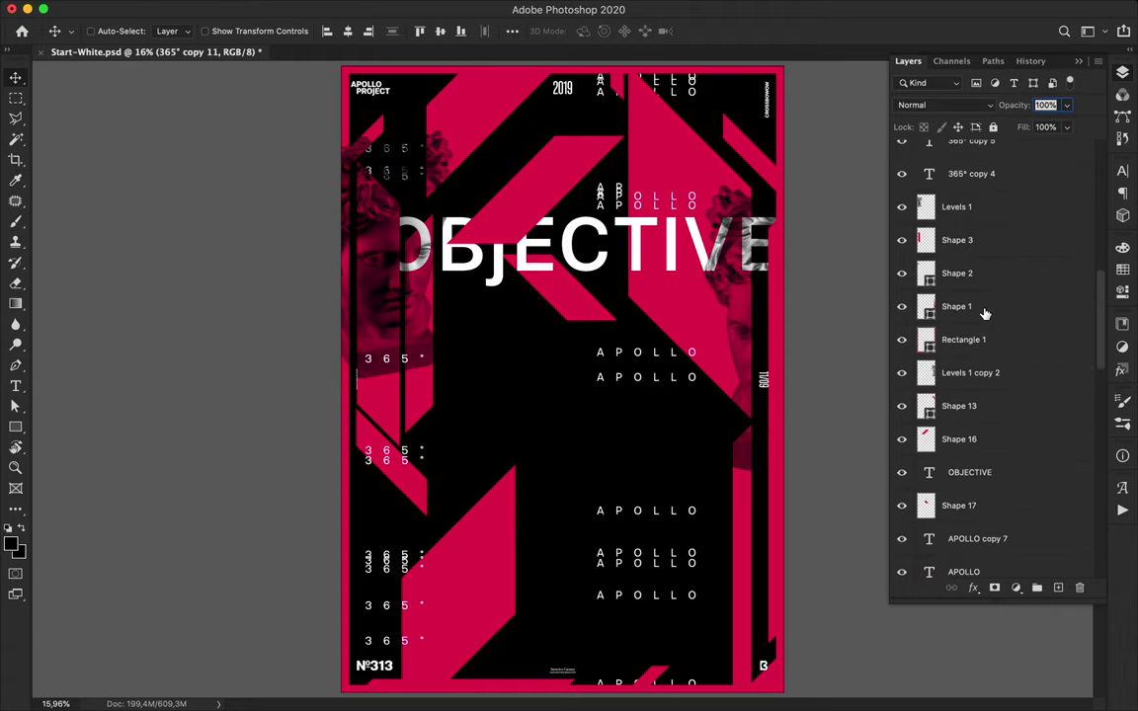
click(973, 472)
click(973, 505)
key(u)
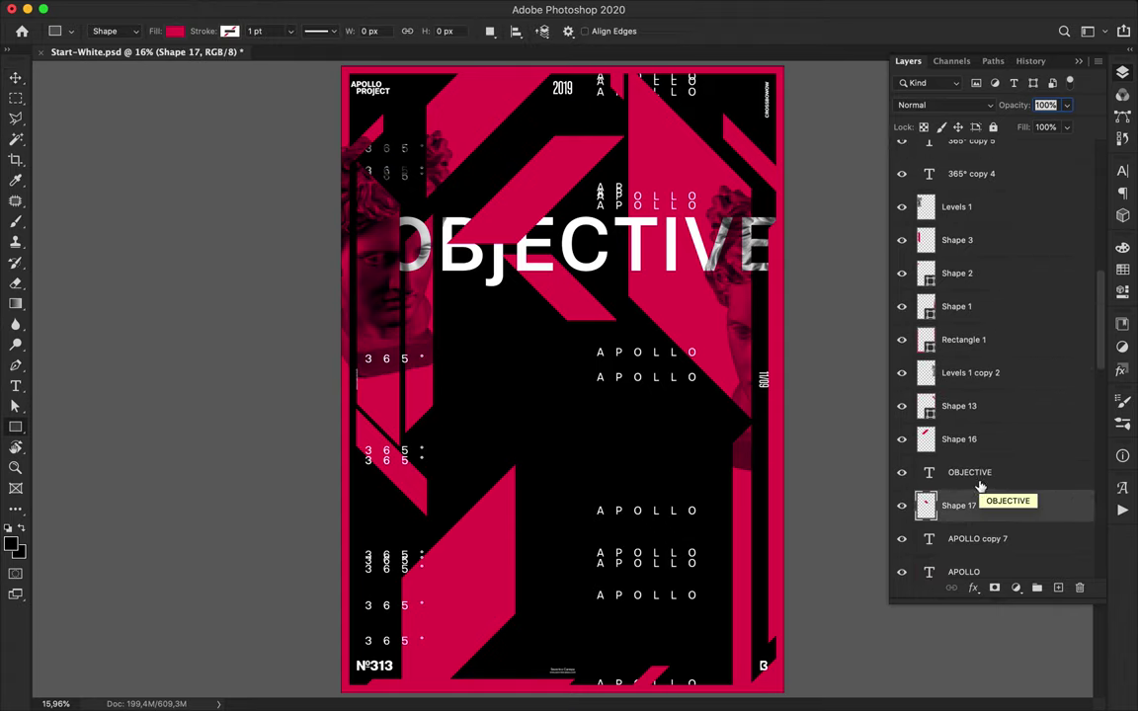
click(174, 31)
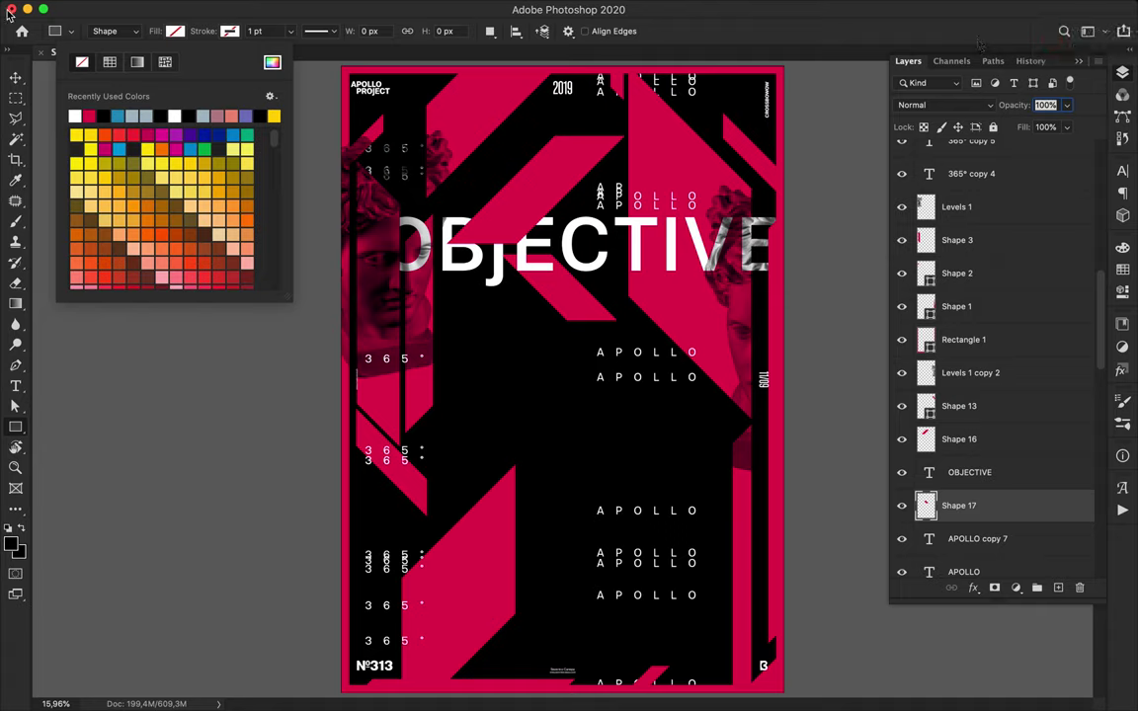
right_click(15, 427)
click(70, 455)
drag(316, 195, 415, 293)
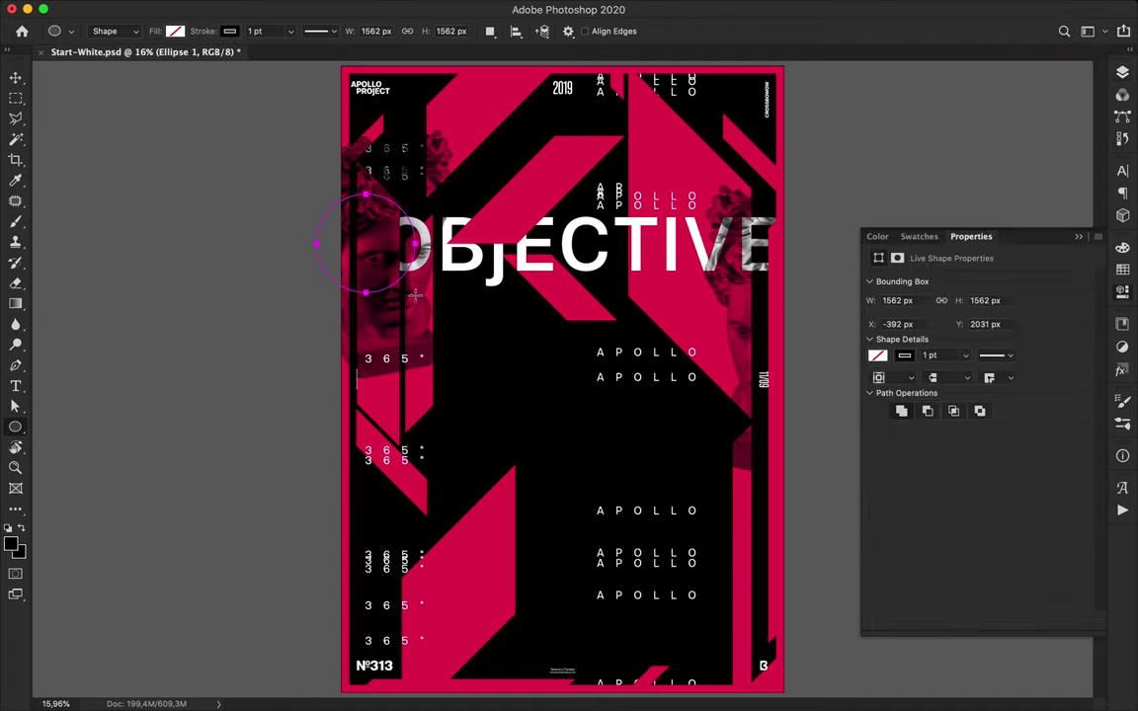
- Draw a large outlined circle, about 7156 px wide, cutting across the right statue and beyond the poster's right edge
drag(913, 198, 1137, 425)
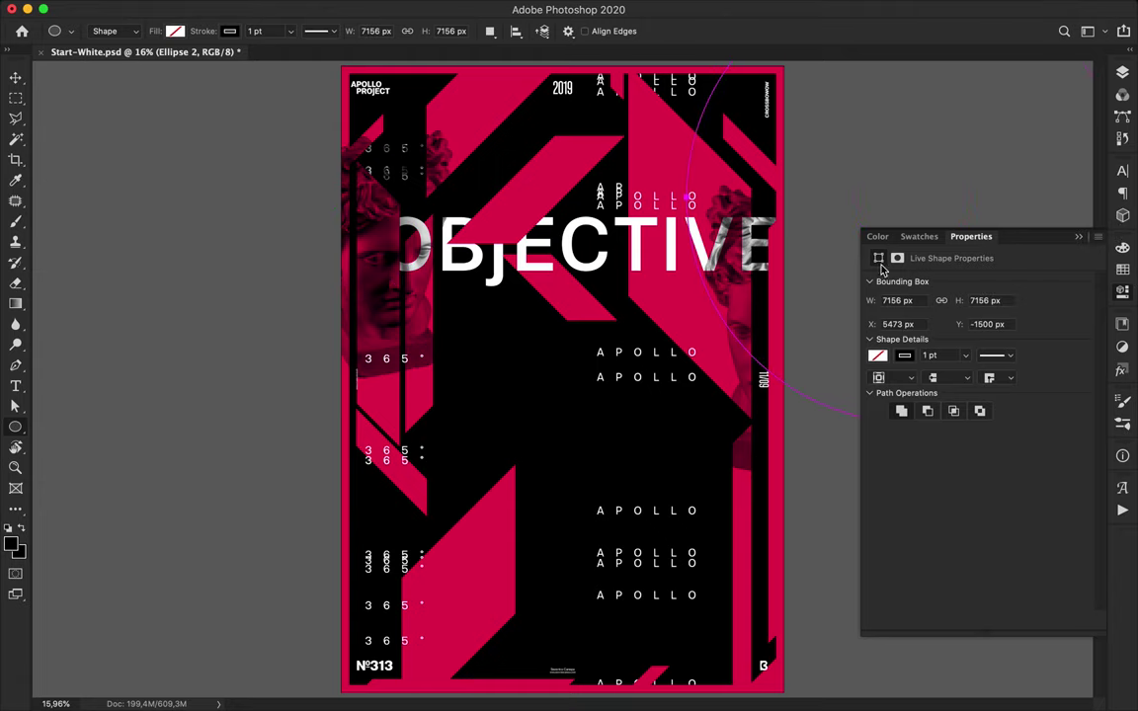
- Try adding another outlined circle near the right statue and one about 2000 px wide over the left statue's face
key(v)
key(u)
drag(643, 154, 600, 225)
drag(368, 295, 432, 357)
drag(855, 66, 951, 62)
key(v)
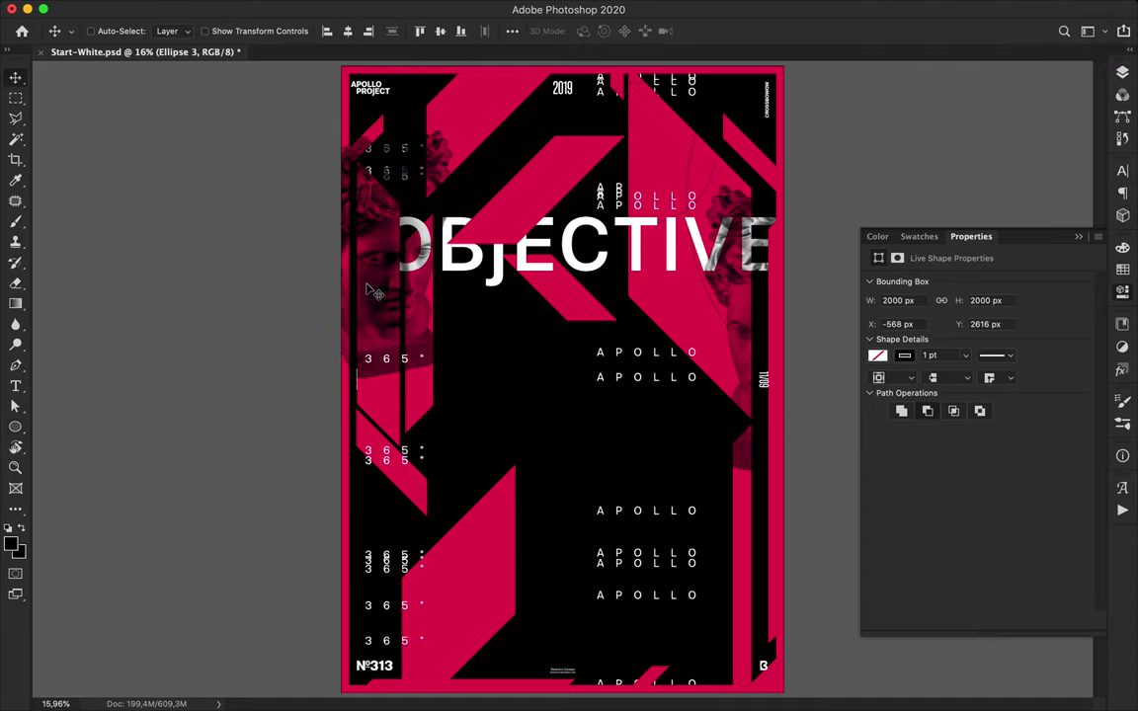
key(u)
key(v)
- Try an outlined circle about 984 px wide over the left statue's face
key(super+equal)
scroll(377, 293, left, 5)
scroll(376, 293, up, 3)
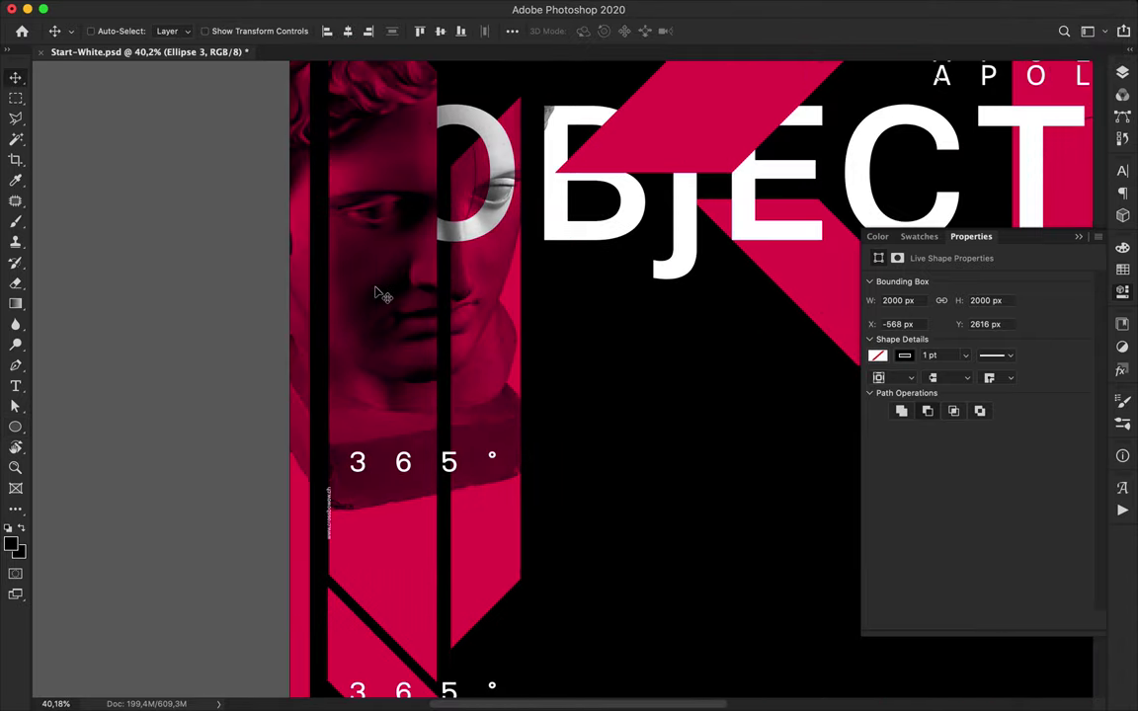
key(u)
click(396, 297)
key(Escape)
drag(411, 299, 489, 377)
key(v)
- Draw an outlined circle about 2436 px wide around the upper APOLLO lines and the large red shape's top corner
scroll(539, 333, up, 4)
scroll(470, 363, down, 4)
scroll(470, 364, right, 6)
scroll(474, 366, left, 4)
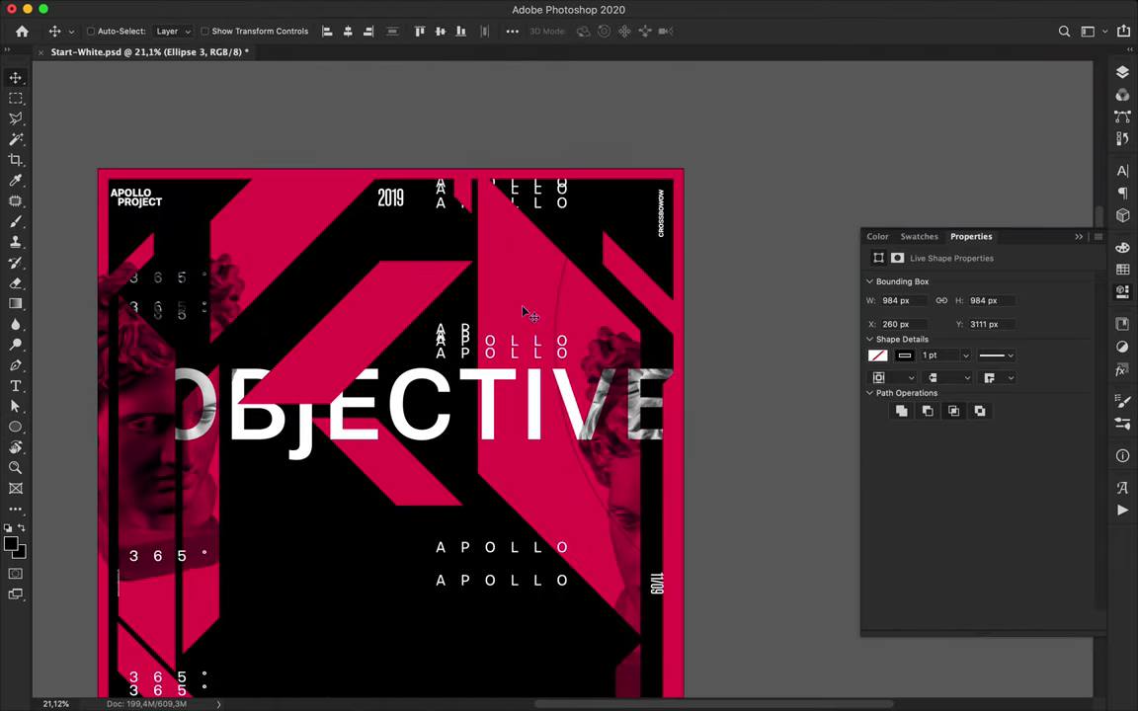
key(u)
drag(485, 249, 590, 351)
- Draw an outlined circle about 818 px wide around the left statue's eye and move its layer directly below Shape 3
key(v)
key(u)
drag(171, 396, 103, 464)
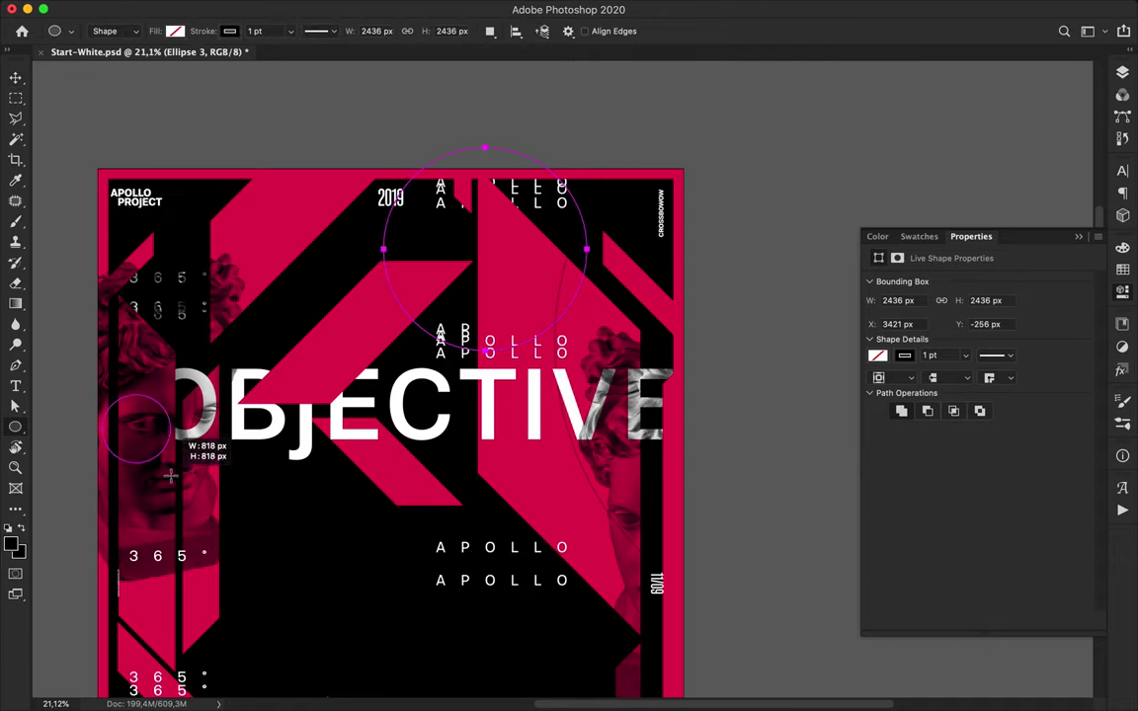
key(v)
click(1124, 73)
drag(909, 514, 973, 267)
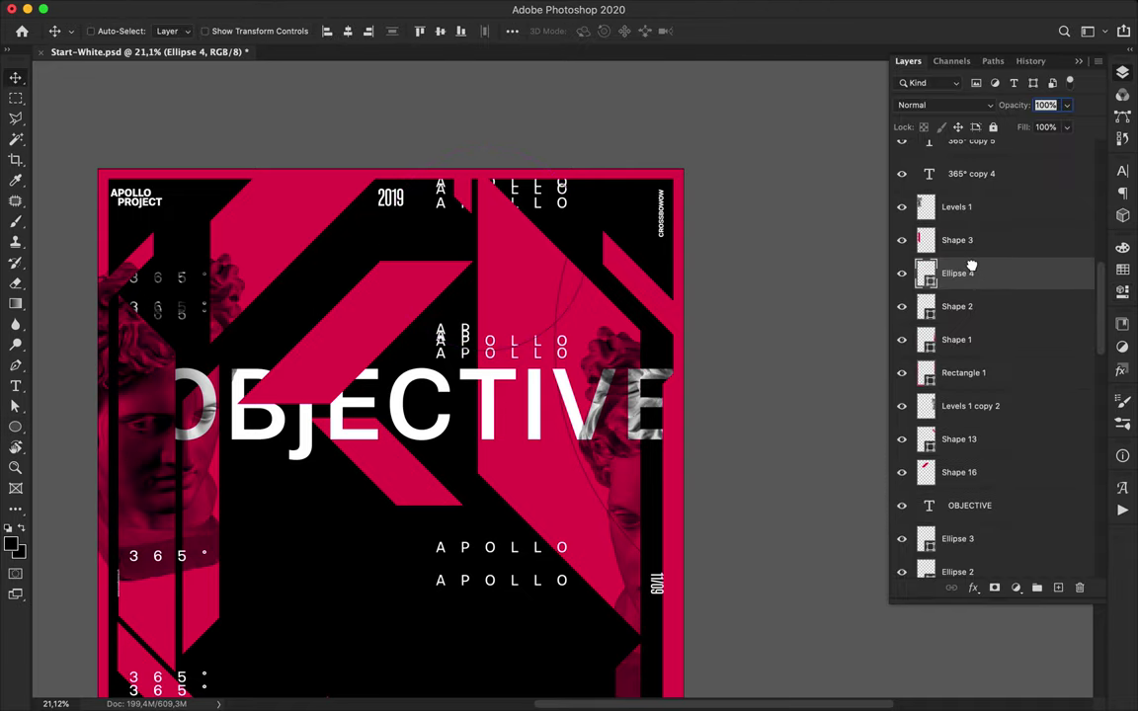
- Duplicate the OBJECTIVE title just below itself and replace the copy's text with #20
double_click(281, 429)
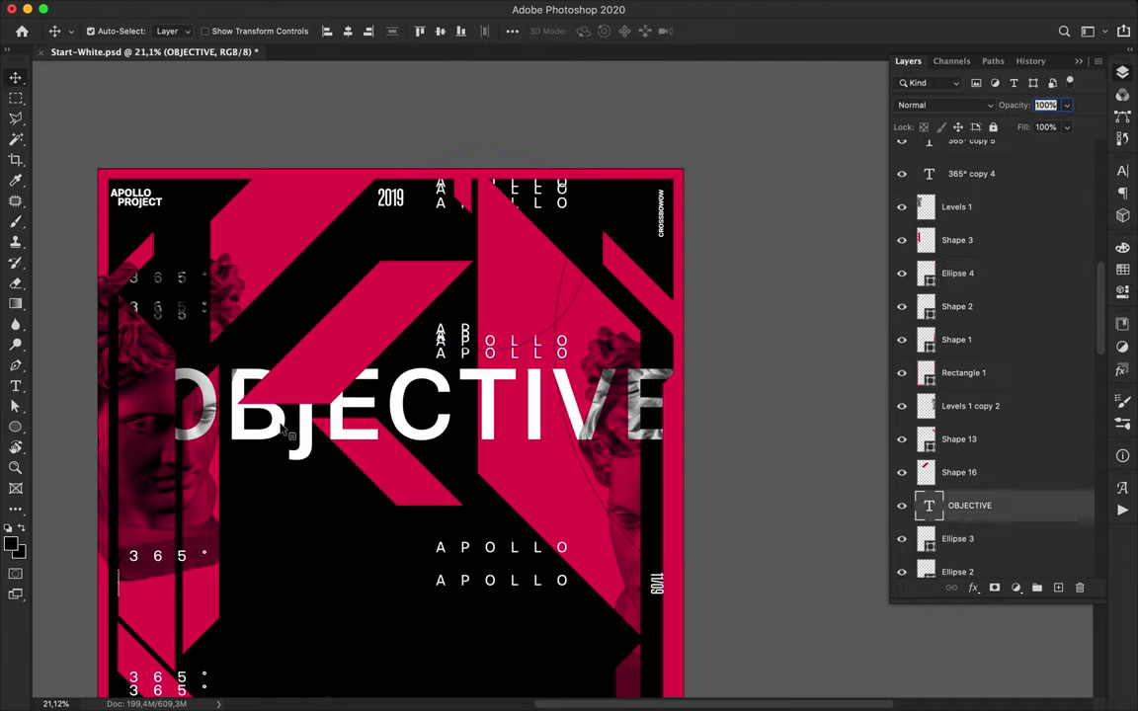
key(Escape)
drag(264, 430, 264, 535)
double_click(264, 534)
text(3)
key(BackSpace)
text(#)
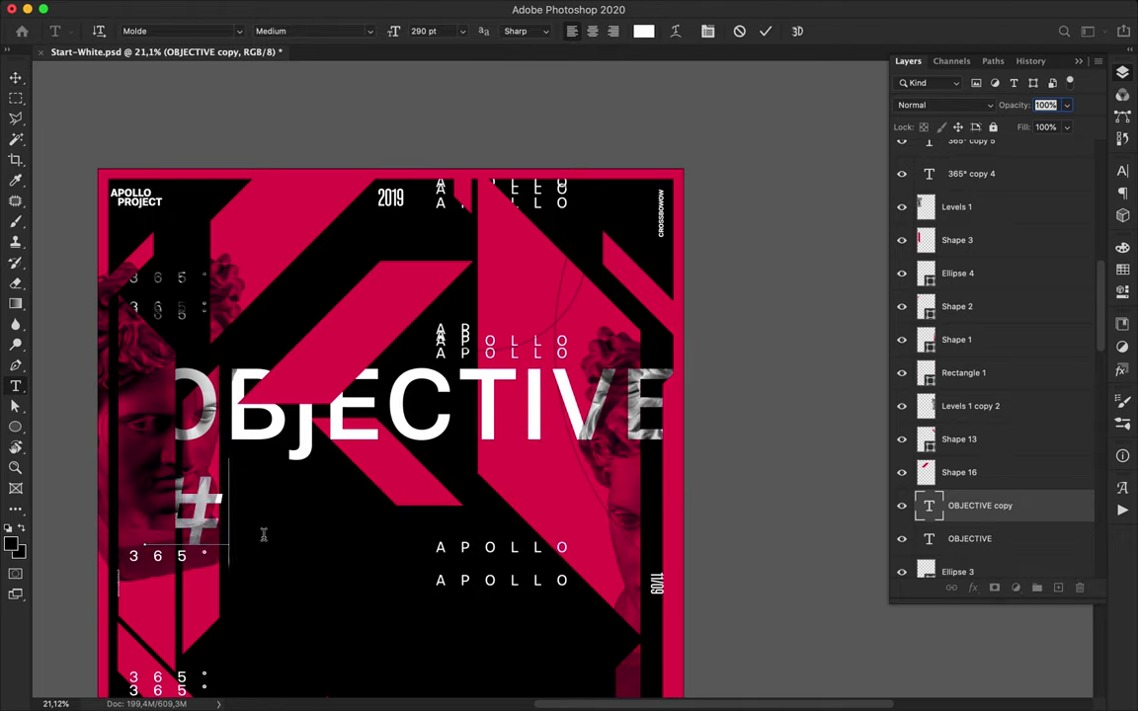
text(20)
key(ctrl+Return)
- Set the #20 text's tracking to 20 and move it over the left statue's lower face
key(v)
click(1124, 172)
text(20)
key(Return)
drag(299, 531, 207, 503)
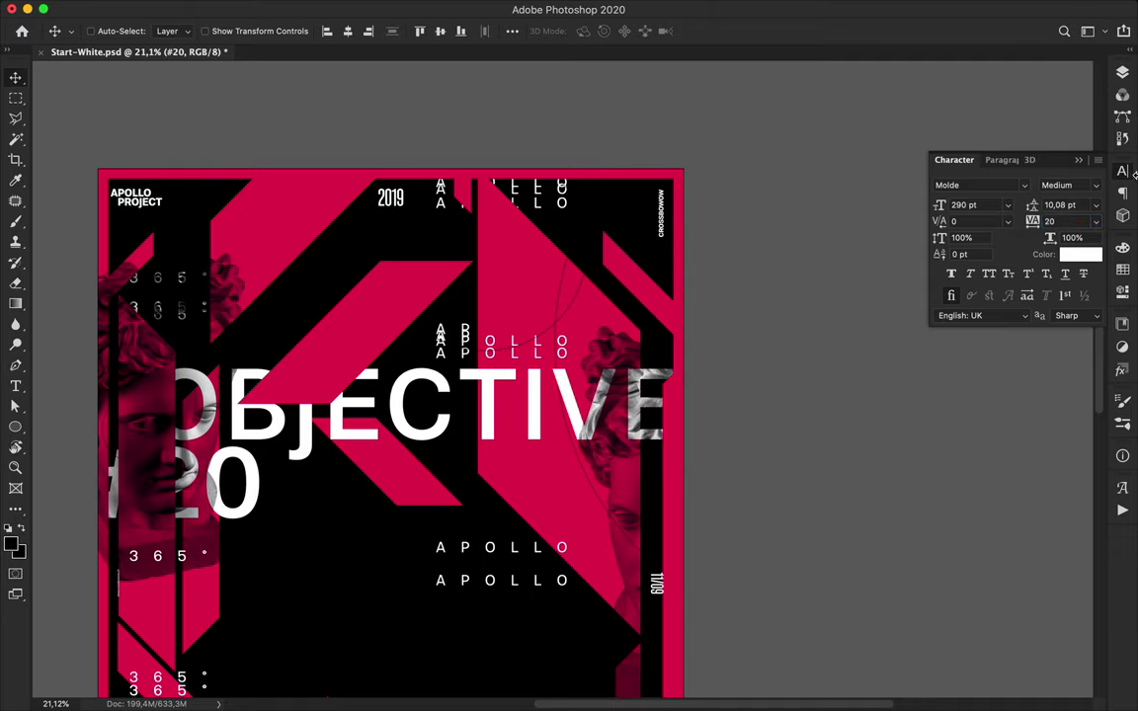
- Move the #20 layer directly below Levels 1, scale the text to 52.27% and place it across the left statue's face
click(1123, 74)
drag(966, 511, 966, 237)
key(super+t)
drag(261, 540, 141, 443)
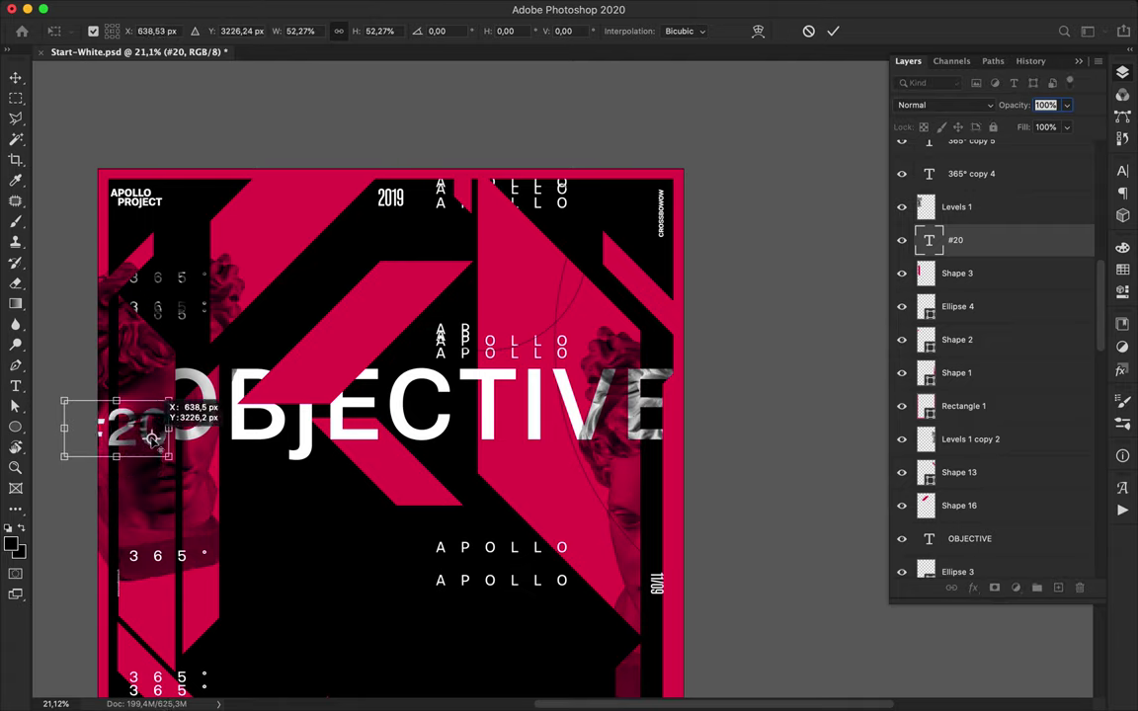
key(Return)
- Duplicate #20 onto the right statue and move the copy's layer between Levels 1 copy 2 and Shape 13
drag(149, 444, 699, 533)
drag(1036, 244, 1039, 487)
drag(650, 531, 639, 534)
- Draw a small Pen parallelogram, about 353 × 688 px, below the letter B of OBJECTIVE with white fill and no stroke
scroll(477, 361, down, 5)
key(p)
click(261, 412)
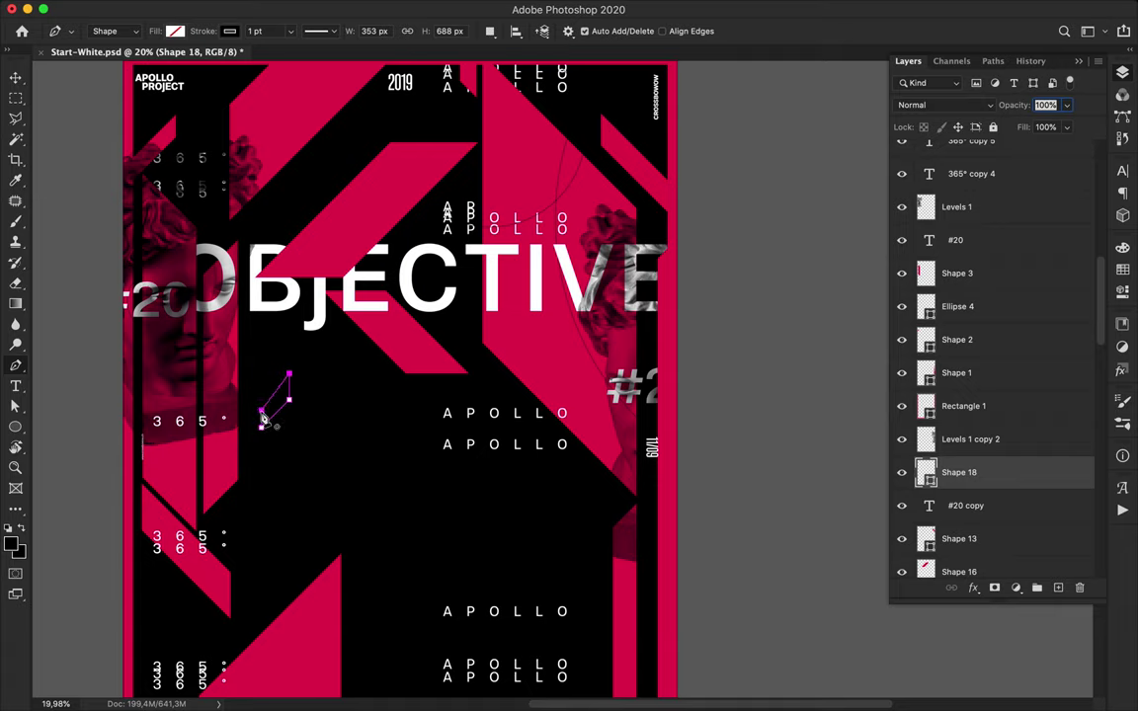
click(229, 34)
click(175, 30)
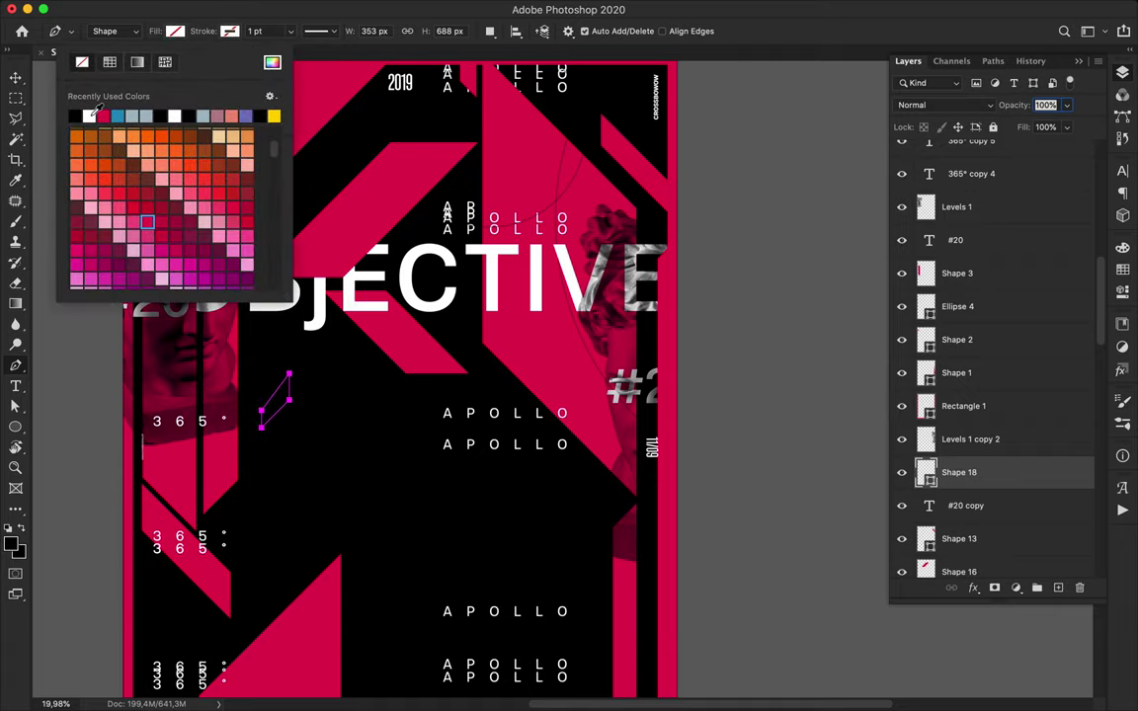
click(75, 115)
key(Return)
key(v)
- Rasterize the small white parallelogram and cut away its upper corner with a Polygonal Lasso selection to leave an even slash
key(l)
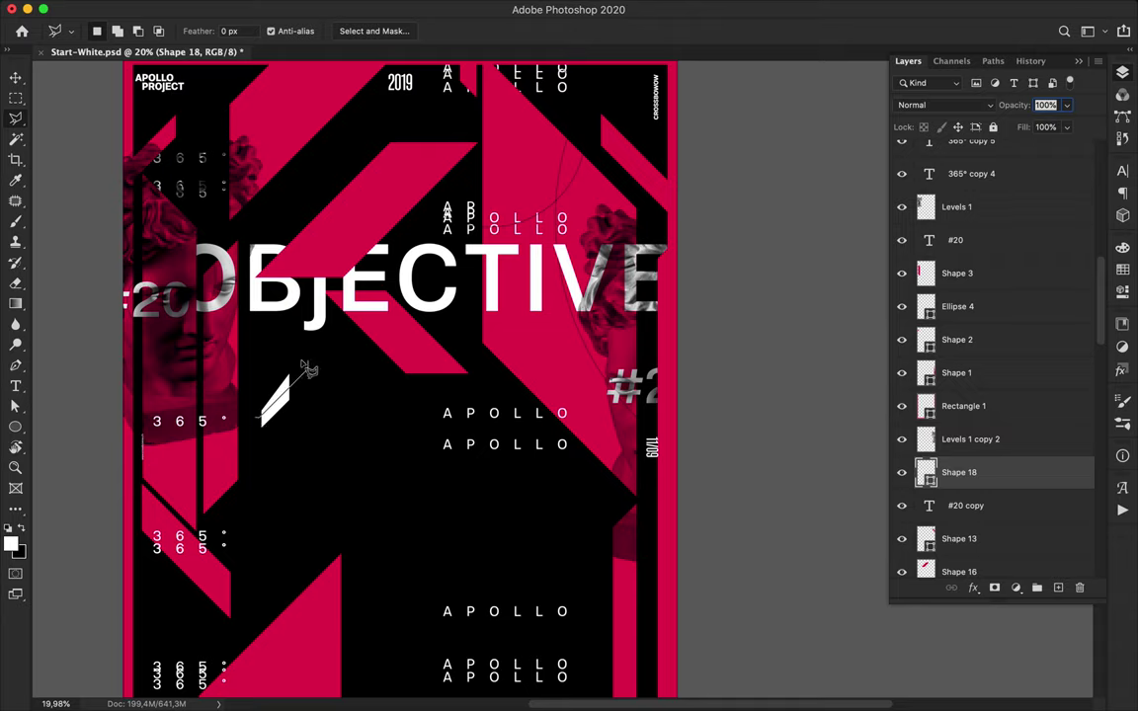
click(259, 422)
key(Delete)
click(689, 248)
right_click(1015, 476)
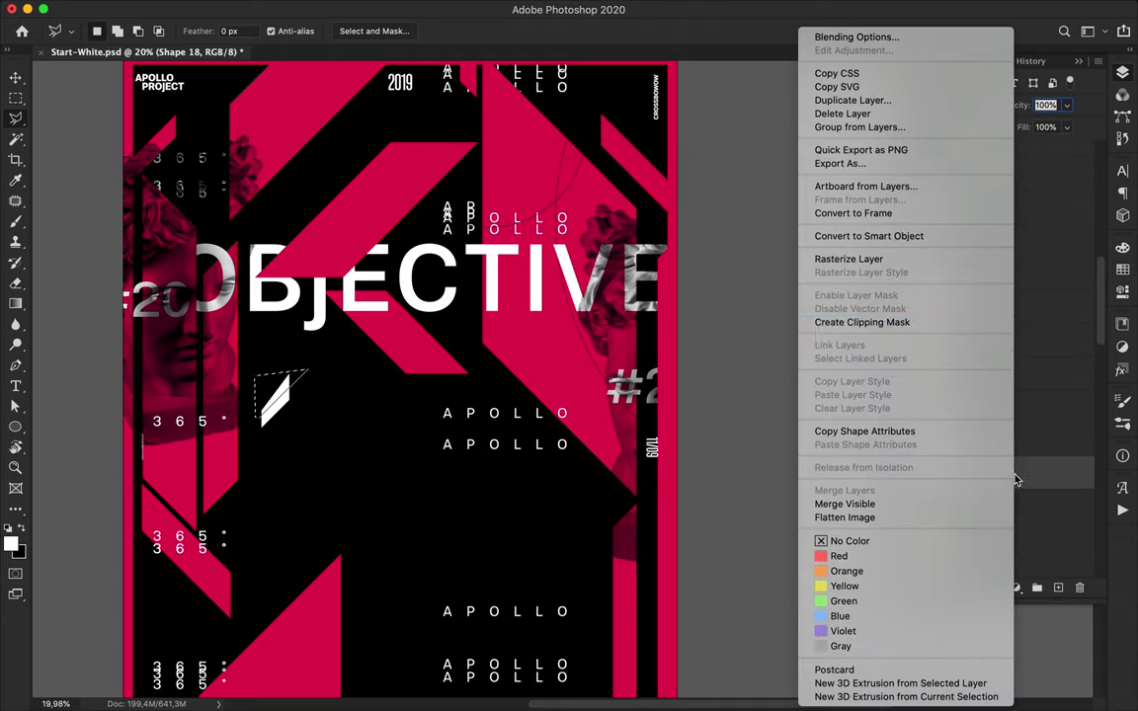
click(904, 259)
key(BackSpace)
key(ctrl+d)
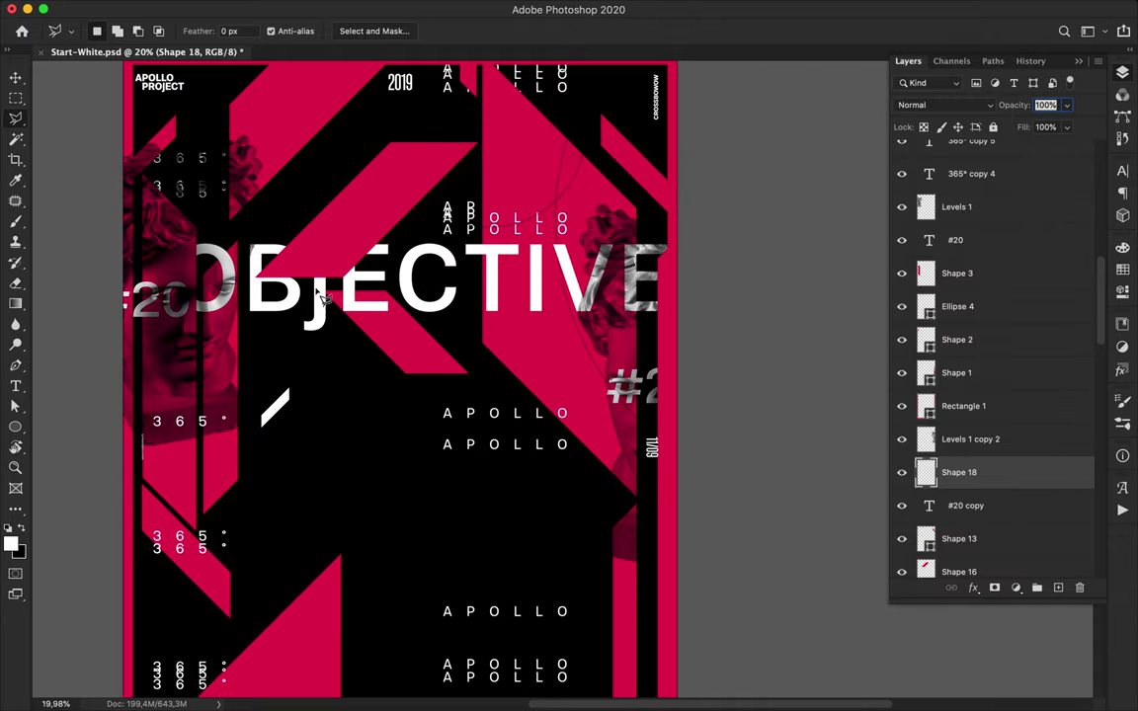
- Duplicate the white slash upward into a stack of three below OBJECTIVE, with more copies up to the poster's top edge
key(v)
drag(280, 373, 280, 351)
drag(281, 350, 280, 329)
drag(281, 345, 280, 150)
drag(280, 145, 300, 514)
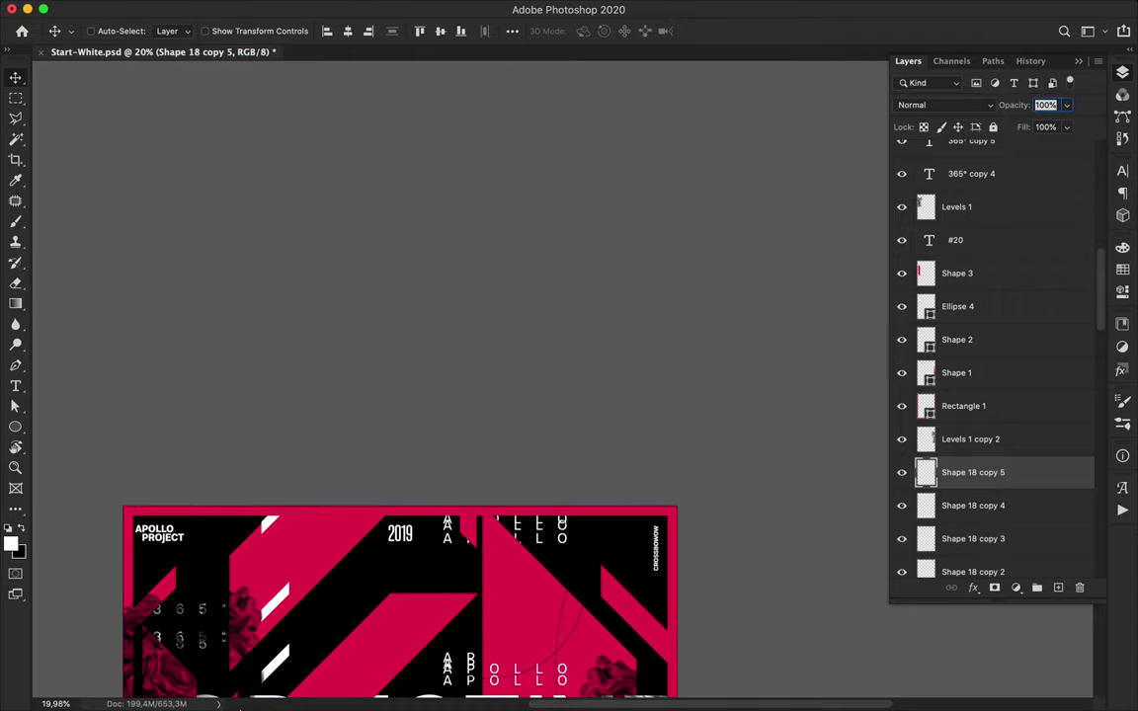
- Duplicate the white slash down the same column over the lower red shape to the bottom border
scroll(291, 470, down, 10)
super+click(279, 306)
drag(278, 307, 282, 518)
scroll(284, 528, down, 3)
drag(278, 380, 278, 528)
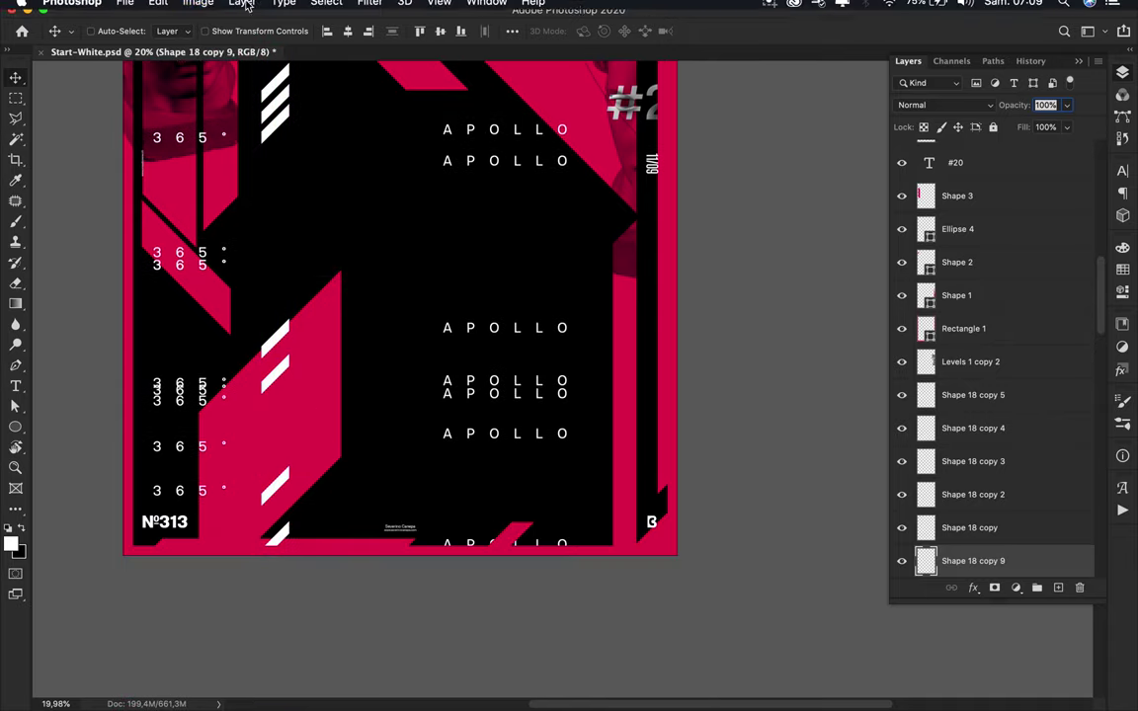
- Flip the lower white slash beside Nº313 horizontally and move it slightly up
click(158, 8)
mouse_move(247, 376)
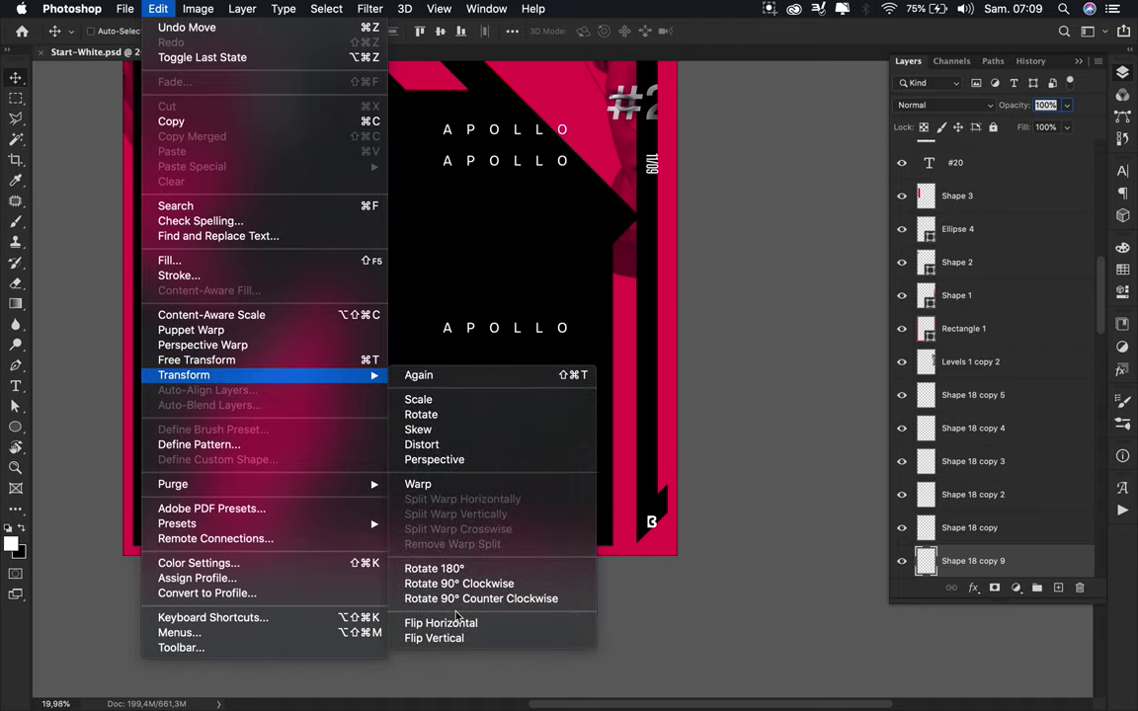
click(464, 621)
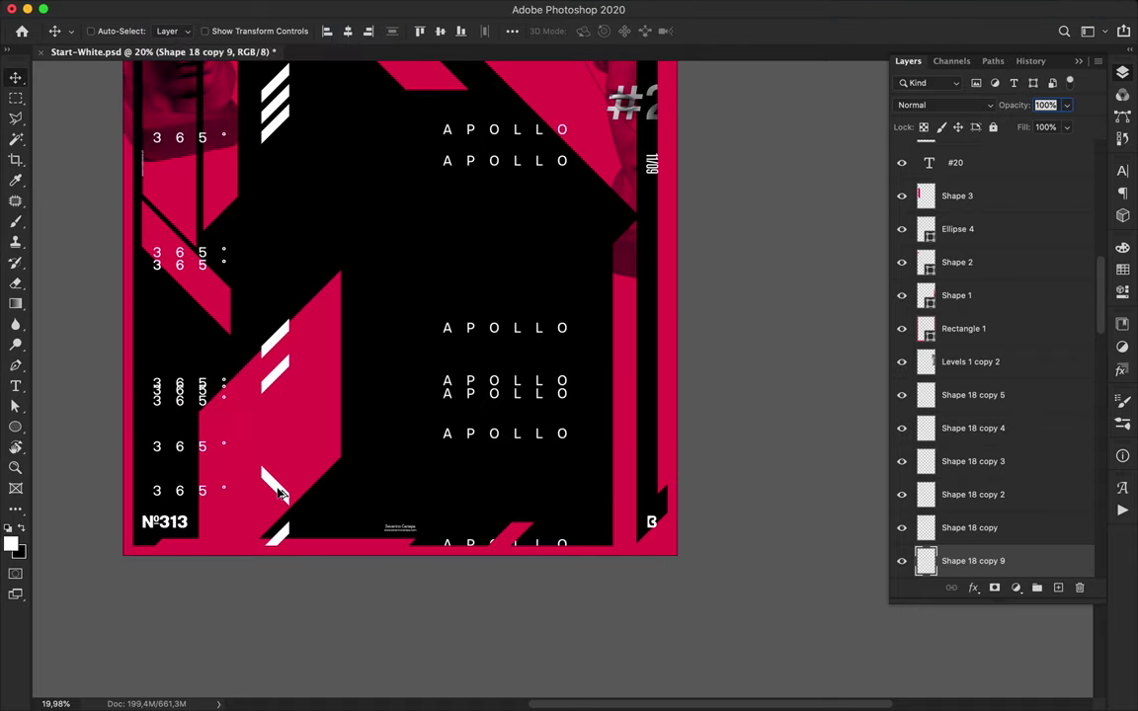
drag(280, 494, 284, 477)
- Duplicate the plain and flipped white slashes into a second column beside the right statue, running up to the poster's top edge
drag(279, 415, 620, 317)
alt+drag(610, 401, 608, 270)
scroll(609, 273, up, 5)
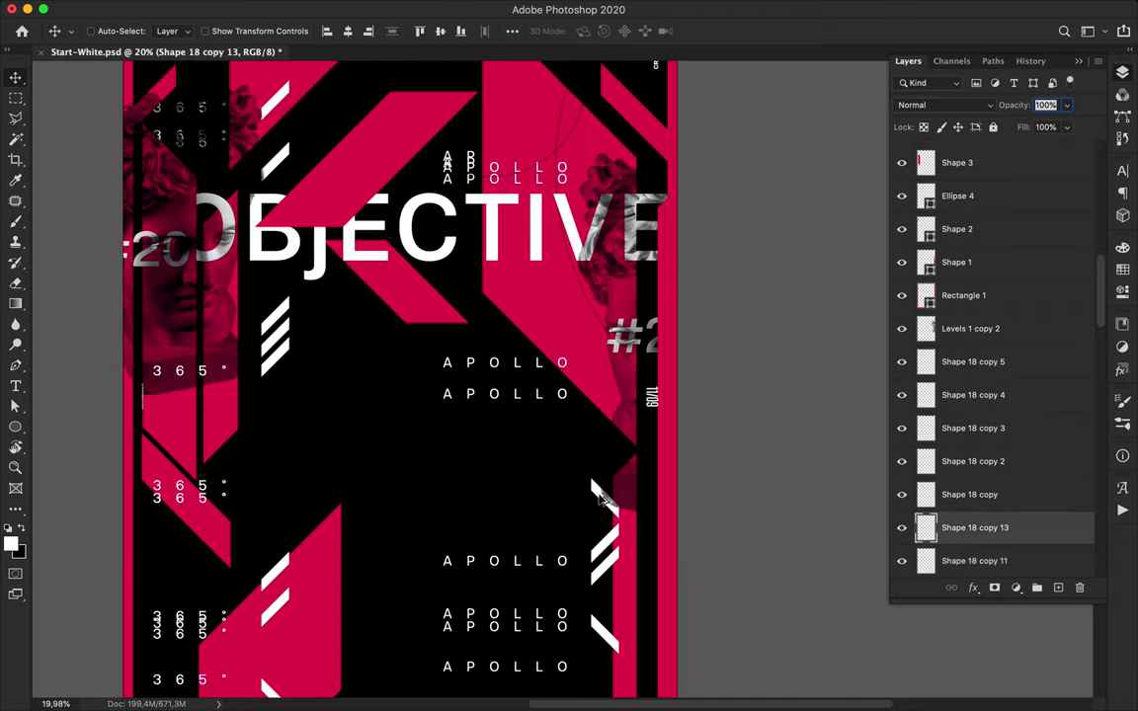
alt+drag(603, 500, 603, 367)
alt+drag(602, 368, 602, 302)
drag(600, 286, 600, 288)
drag(602, 288, 601, 152)
scroll(602, 152, up, 5)
drag(616, 398, 617, 268)
- Draw a thin black Pen line about 5683 px wide and 985 px high from the left statue's forehead across OBJECTIVE to the right statue
scroll(614, 264, down, 2)
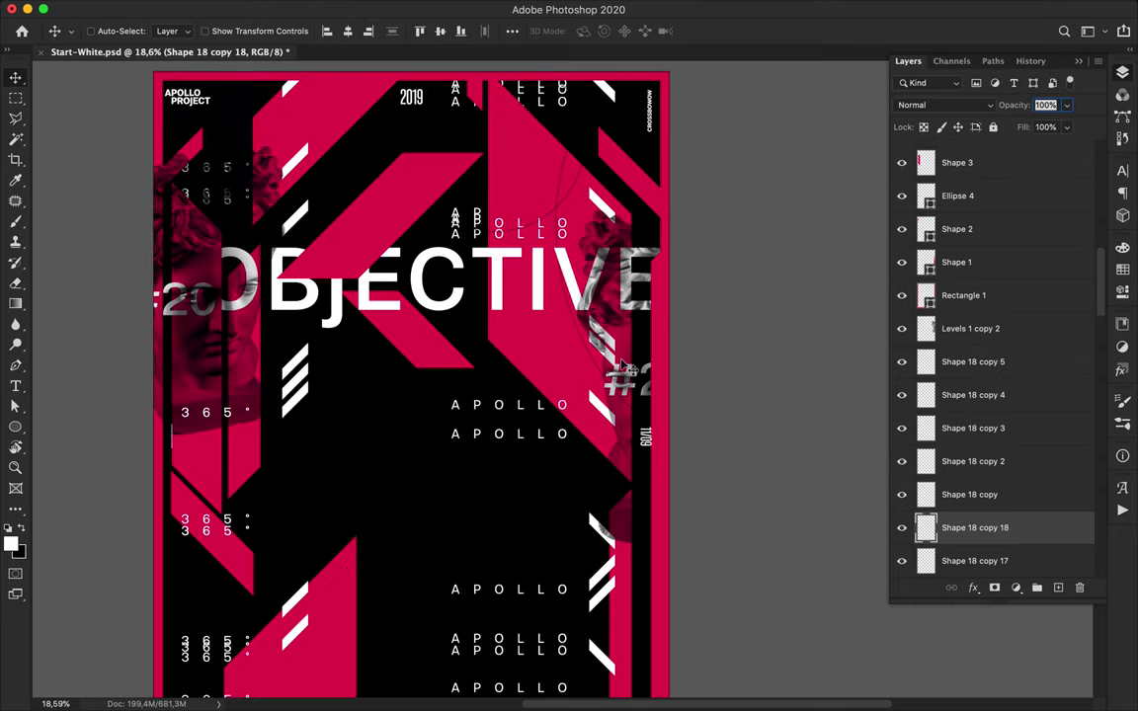
scroll(609, 346, up, 3)
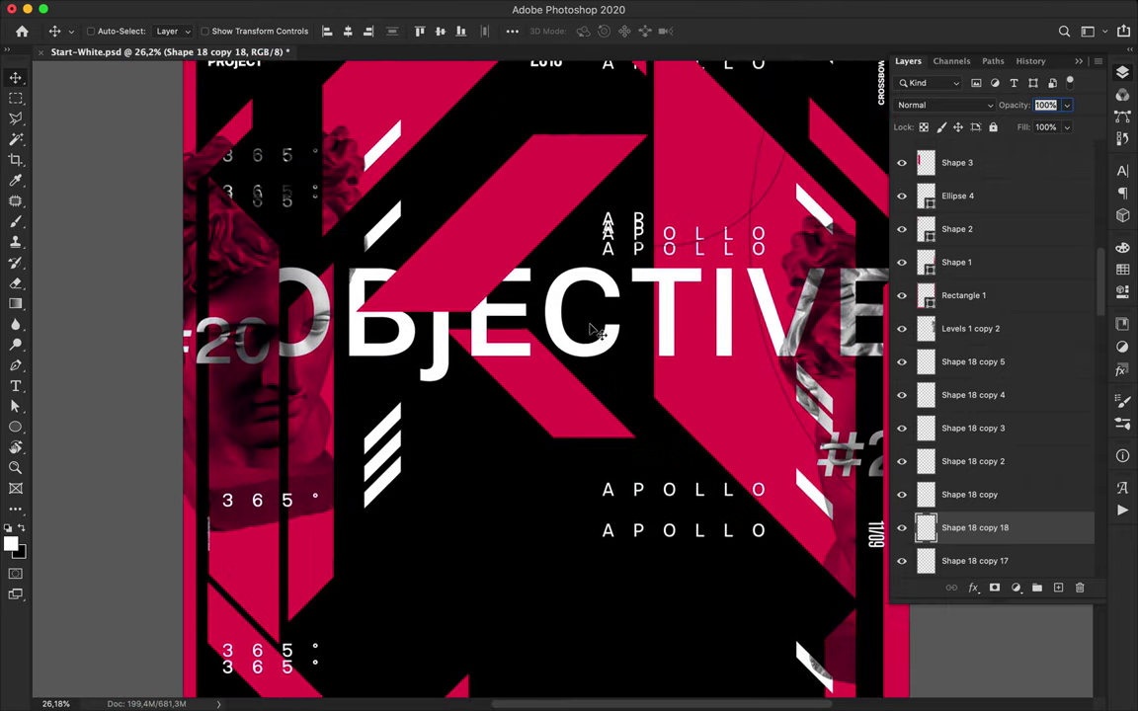
key(p)
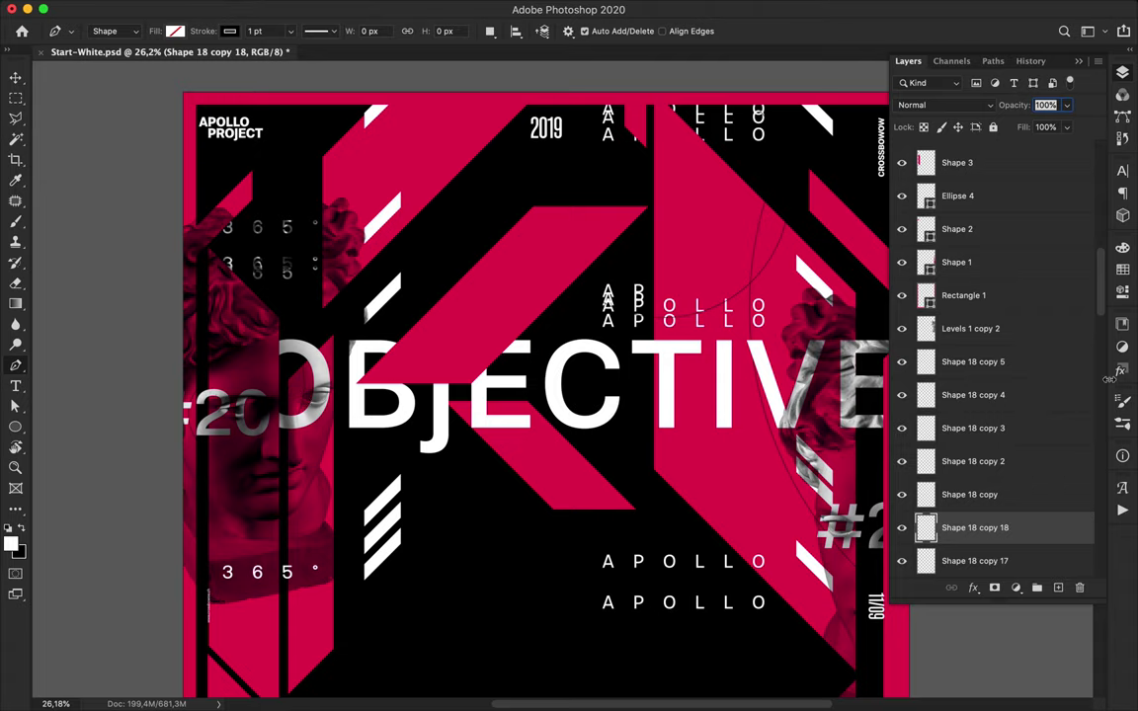
scroll(1039, 333, up, 5)
click(973, 176)
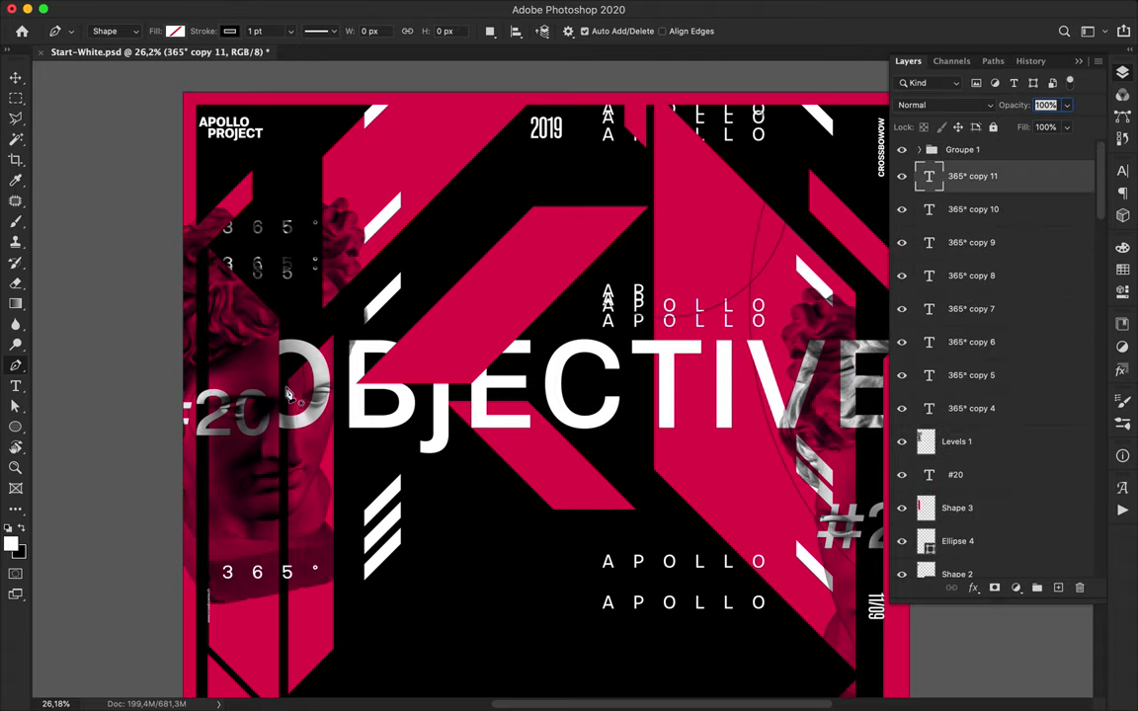
click(258, 368)
click(847, 469)
key(XF86AudioRaiseVolume)
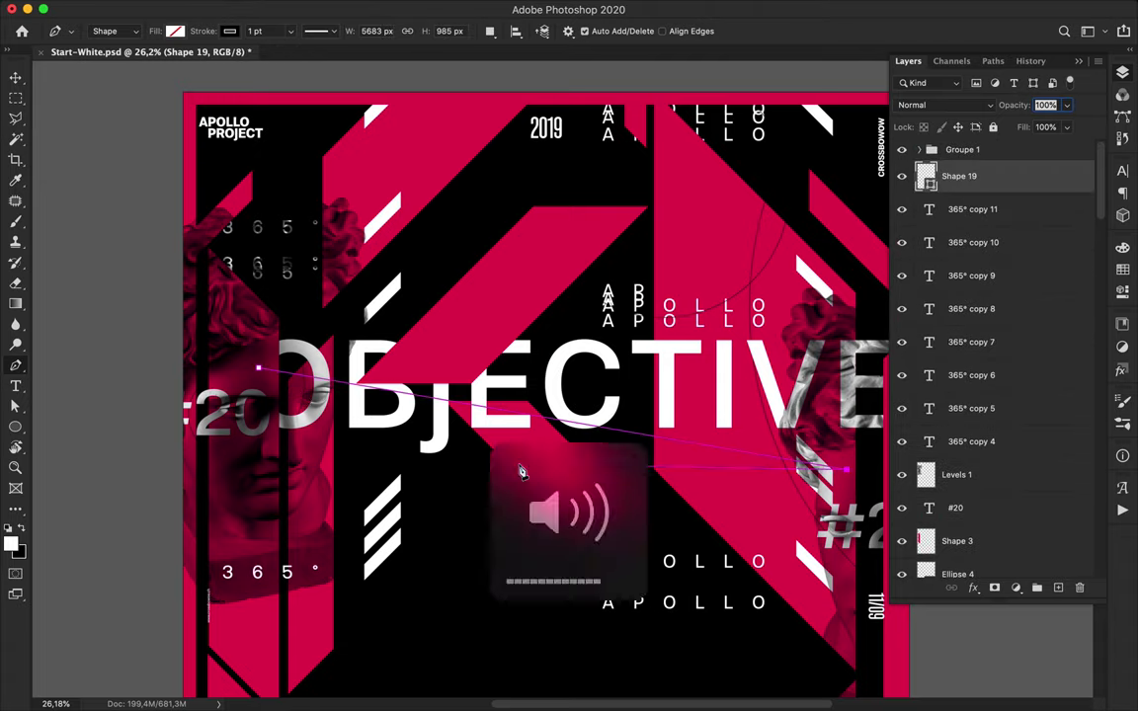
key(a)
scroll(452, 495, down, 1)
scroll(451, 497, up, 2)
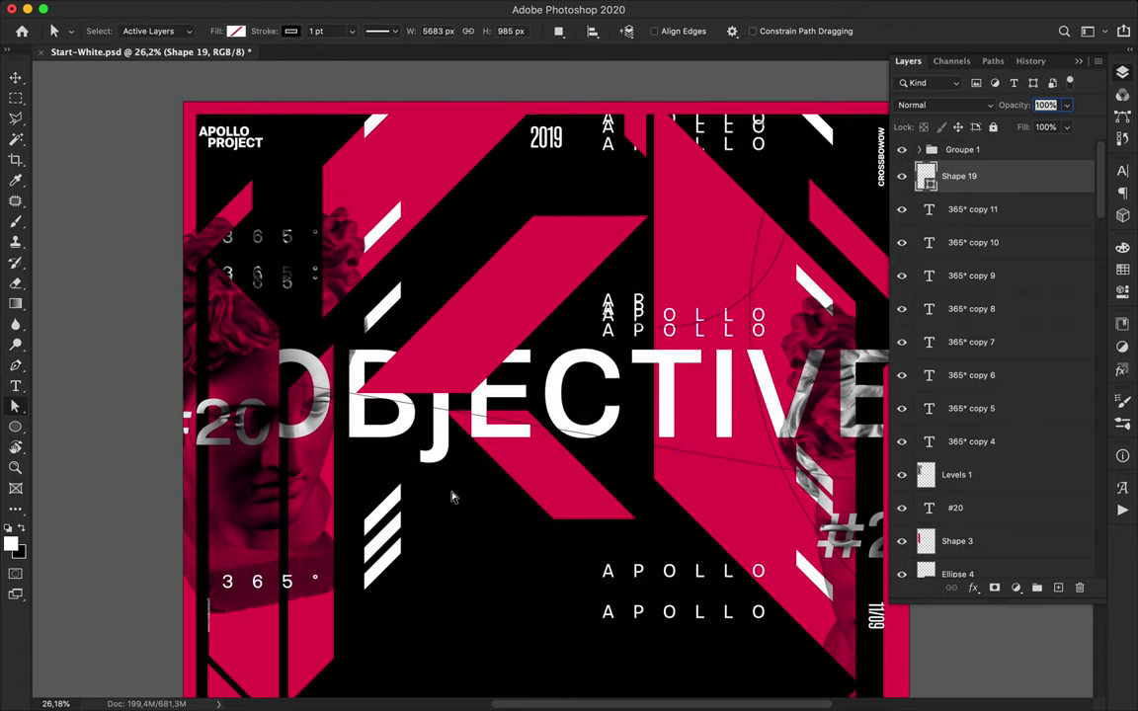
- Draw a short diagonal Pen line about 202 px wide and high in the black area beside the three stacked white slashes, with a red stroke
scroll(452, 497, down, 5)
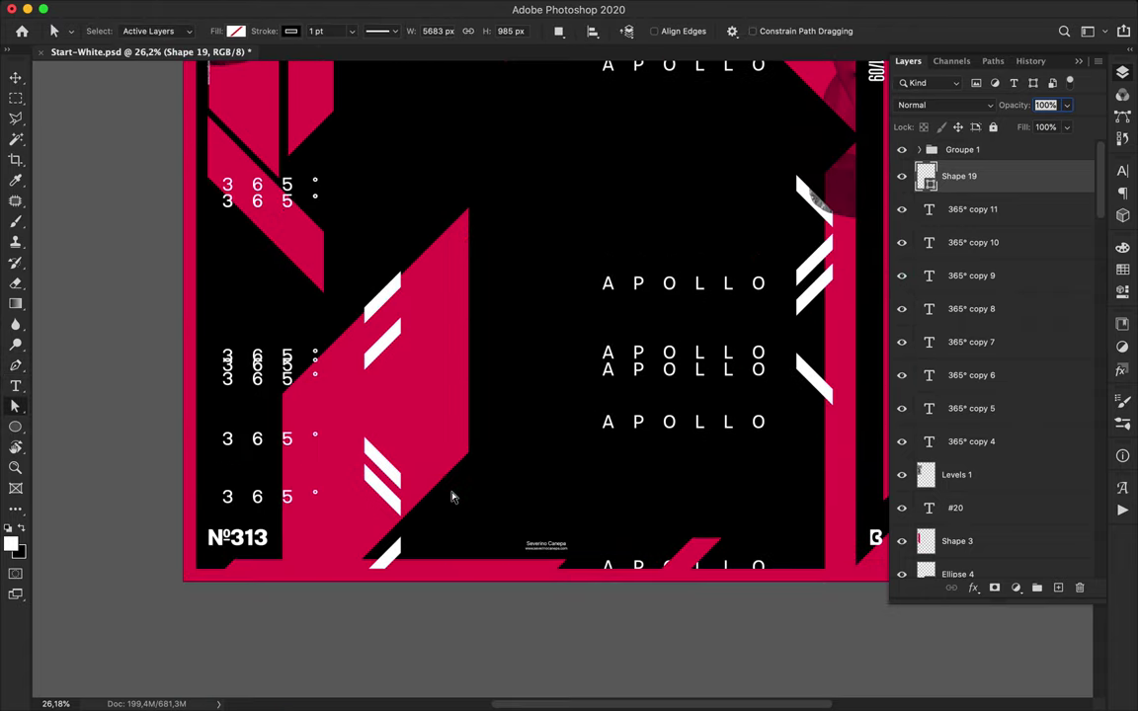
scroll(452, 497, up, 5)
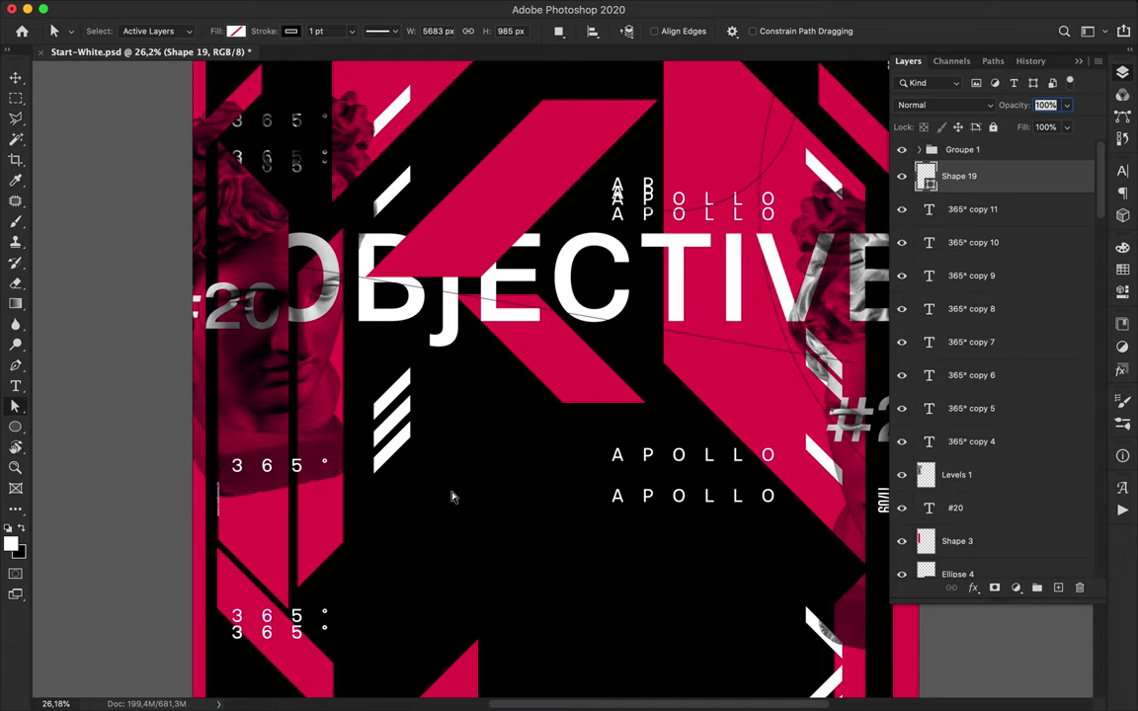
scroll(406, 539, down, 3)
scroll(402, 538, up, 1)
key(p)
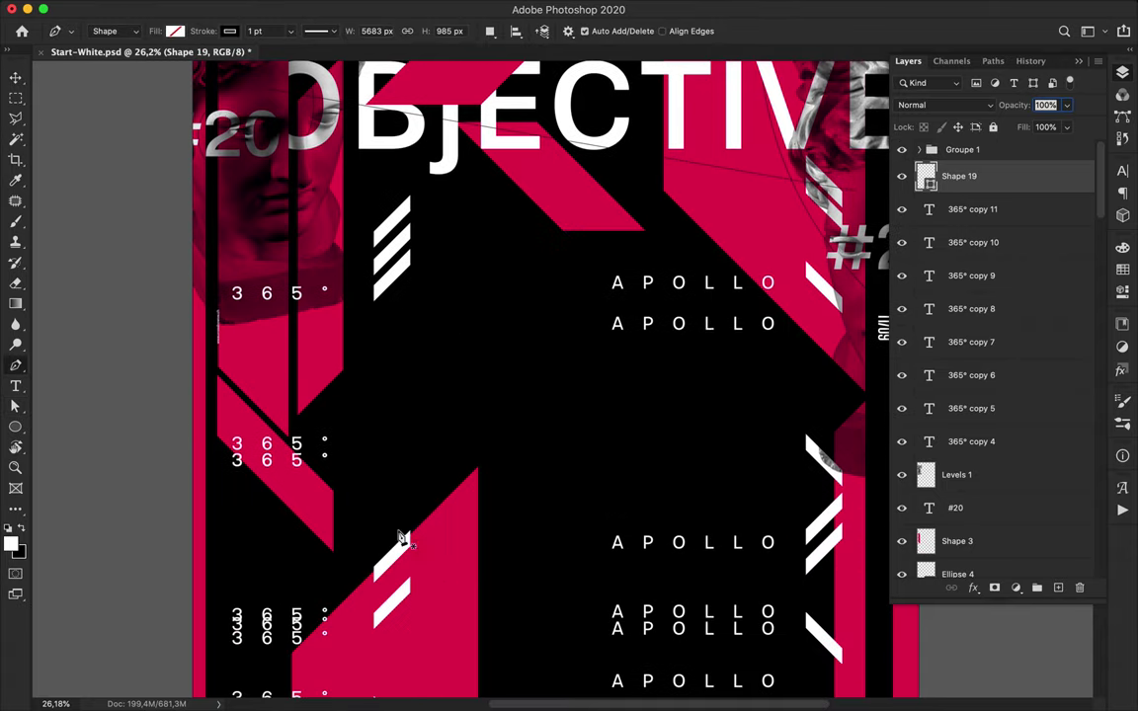
click(425, 322)
key(a)
click(236, 31)
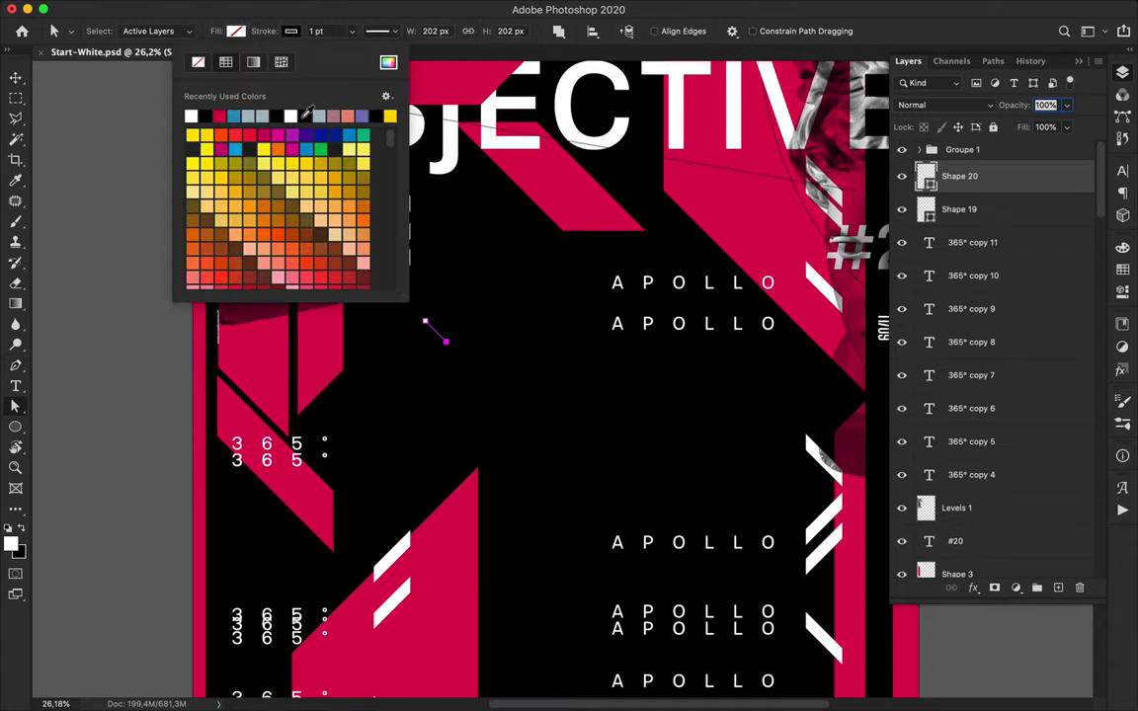
- Put the short red line in a new group and copy it downward into four parallel lines
key(v)
click(1037, 587)
drag(964, 198, 973, 246)
shift+click(981, 200)
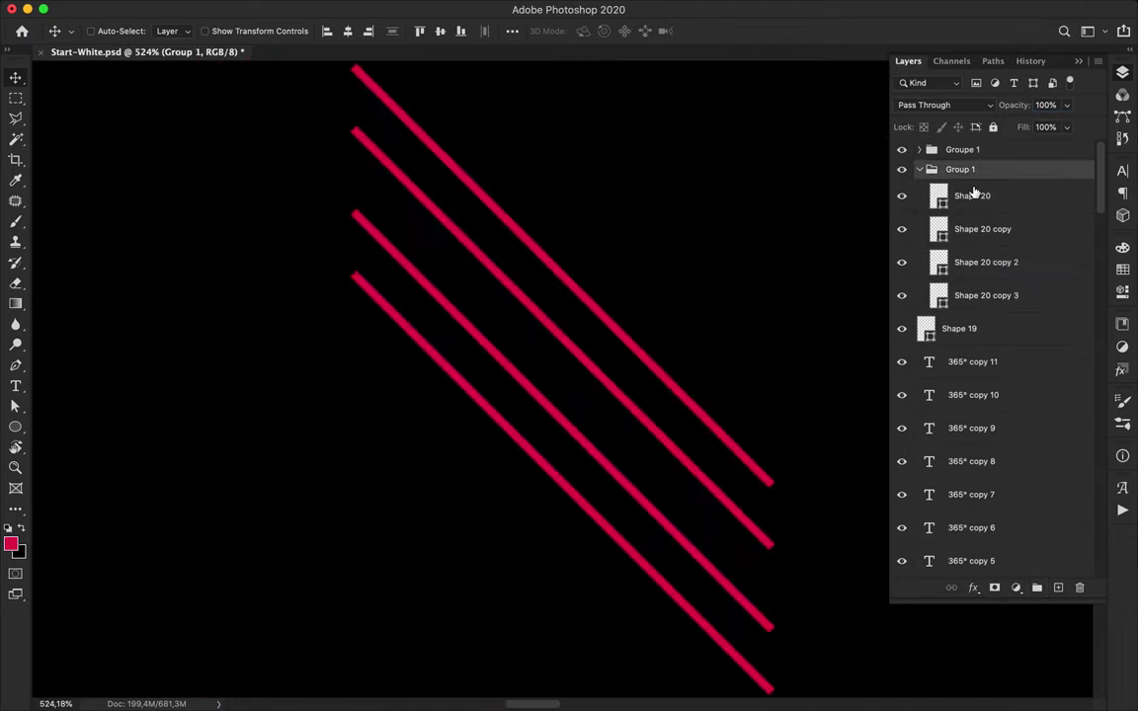
- Duplicate the four red lines inside the group and move the copies below the originals
click(973, 194)
shift+click(996, 295)
drag(996, 294, 978, 314)
key(shift+Down)
key(shift+Down)
key(shift+Down)
key(shift+Down)
key(shift+Down)
key(shift+Down)
scroll(652, 405, down, 6)
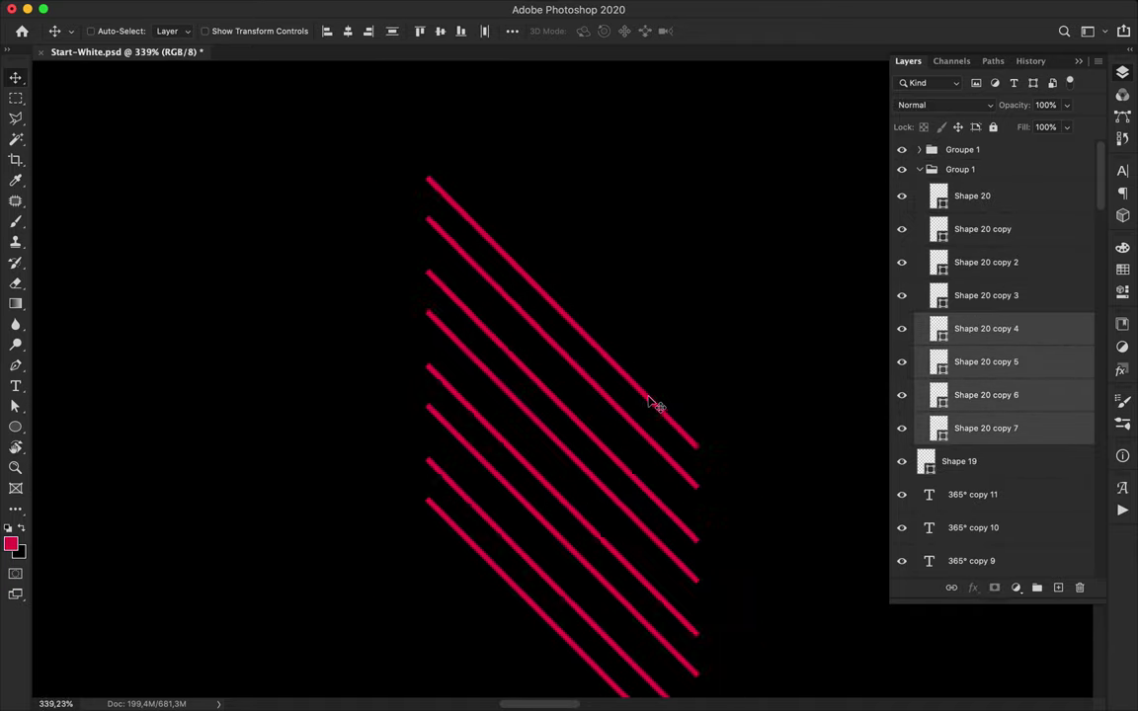
- Duplicate all eight red lines and move the copies down to continue the striped pattern to sixteen lines
shift+click(978, 200)
key(super+j)
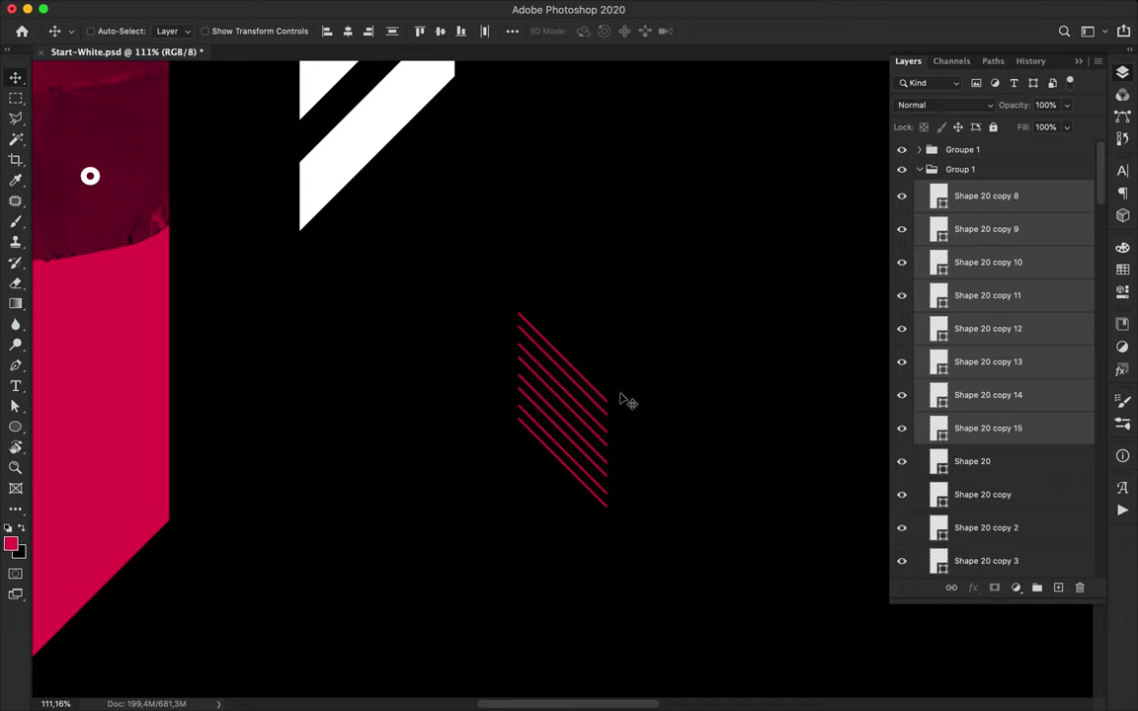
key(shift+Down)
key(shift+Down)
key(shift+Down)
key(shift+Down)
key(shift+Down)
key(shift+Down)
key(shift+Down)
key(shift+Down)
key(shift+Down)
key(shift+Down)
key(shift+Down)
key(shift+Down)
key(shift+Down)
key(shift+Down)
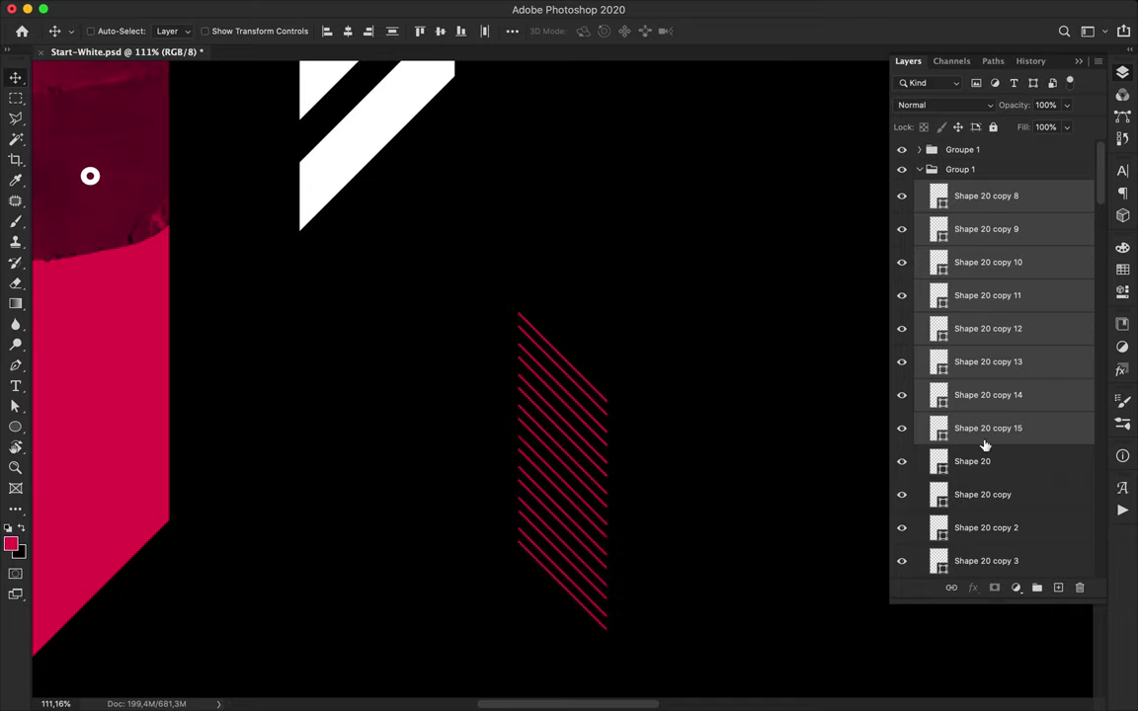
- Nudge one of the red lines in the lower part of the stripe pattern to adjust its gap
click(978, 460)
scroll(986, 461, down, 3)
scroll(970, 386, down, 4)
drag(902, 327, 903, 308)
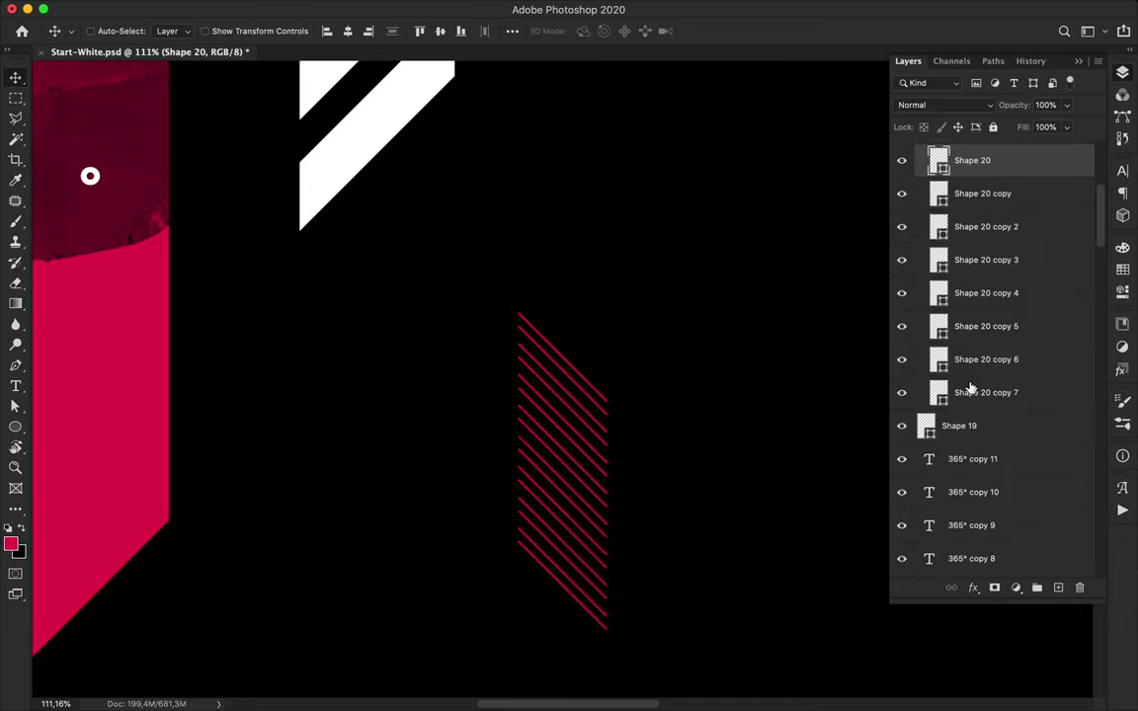
scroll(813, 282, down, 1)
scroll(961, 215, up, 6)
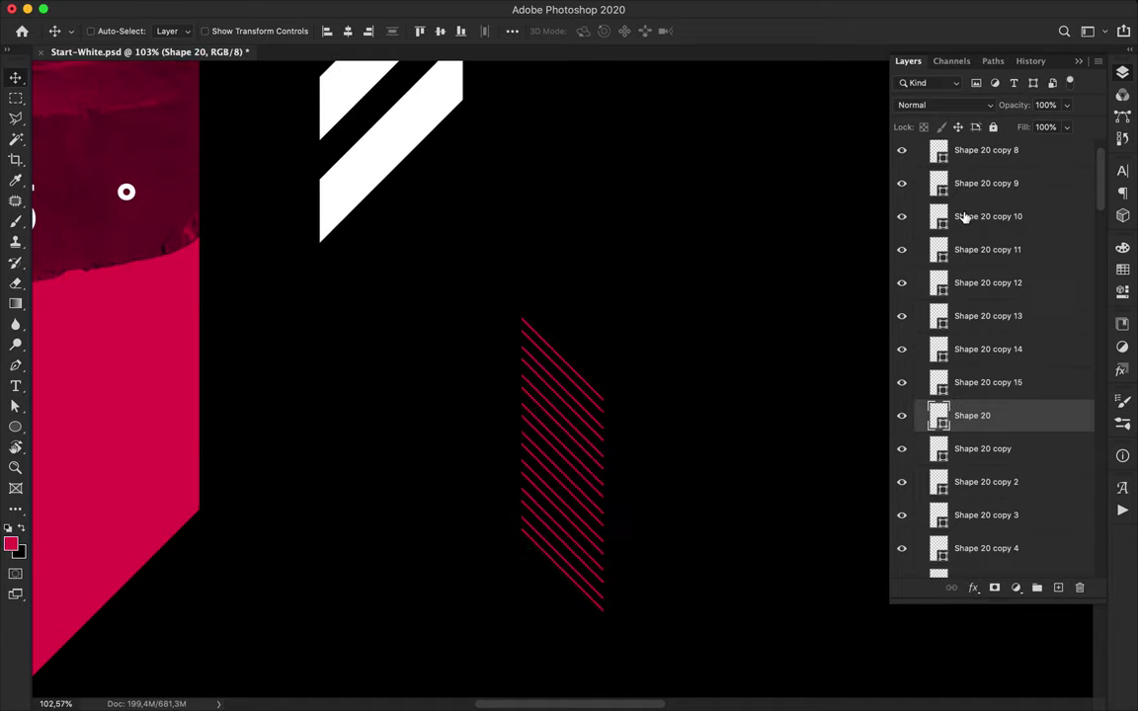
click(952, 264)
drag(581, 416, 583, 422)
click(973, 149)
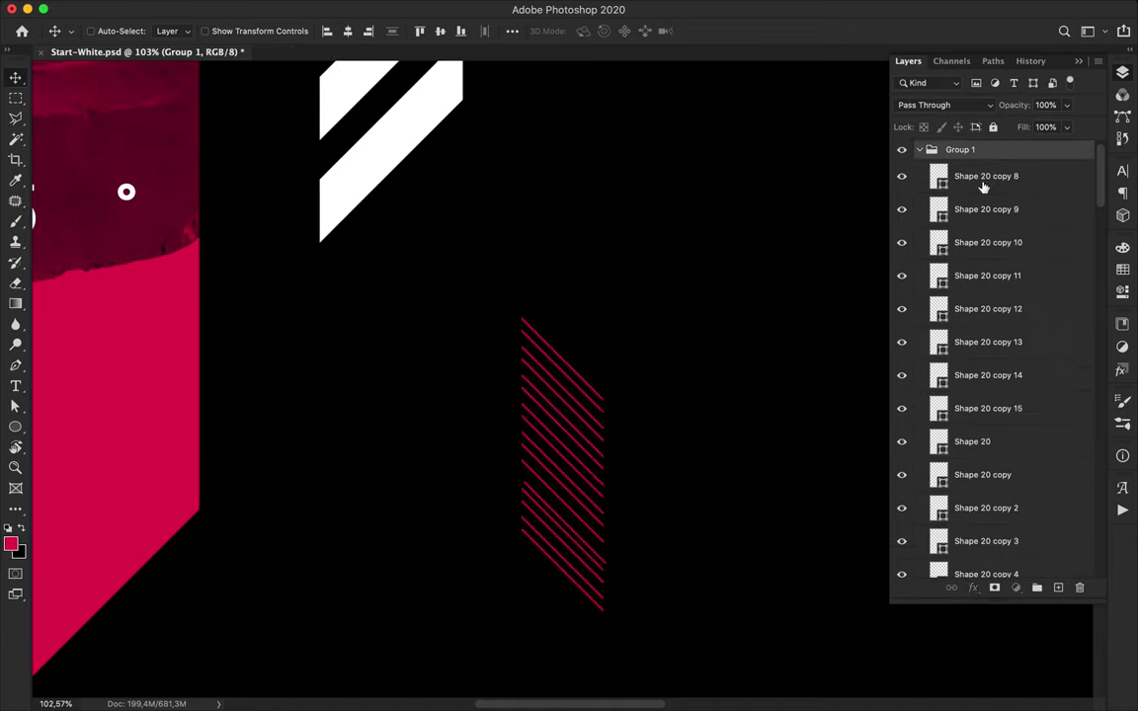
- Select all sixteen red lines and distribute their vertical spacing evenly
click(985, 181)
scroll(987, 297, down, 4)
shift+click(988, 506)
click(512, 32)
click(439, 180)
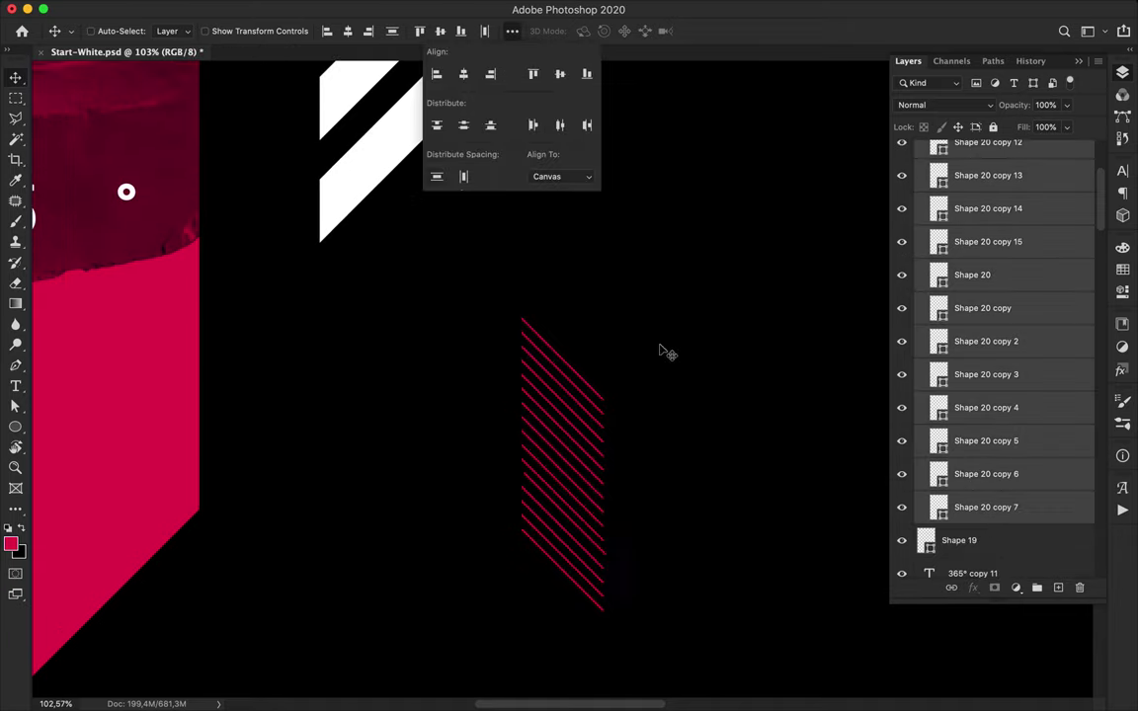
click(512, 32)
- Move the striped group beside the red shape under the left statue, with copies near the left border and beside the large lower red shape
scroll(996, 218, up, 5)
click(919, 169)
scroll(602, 400, down, 10)
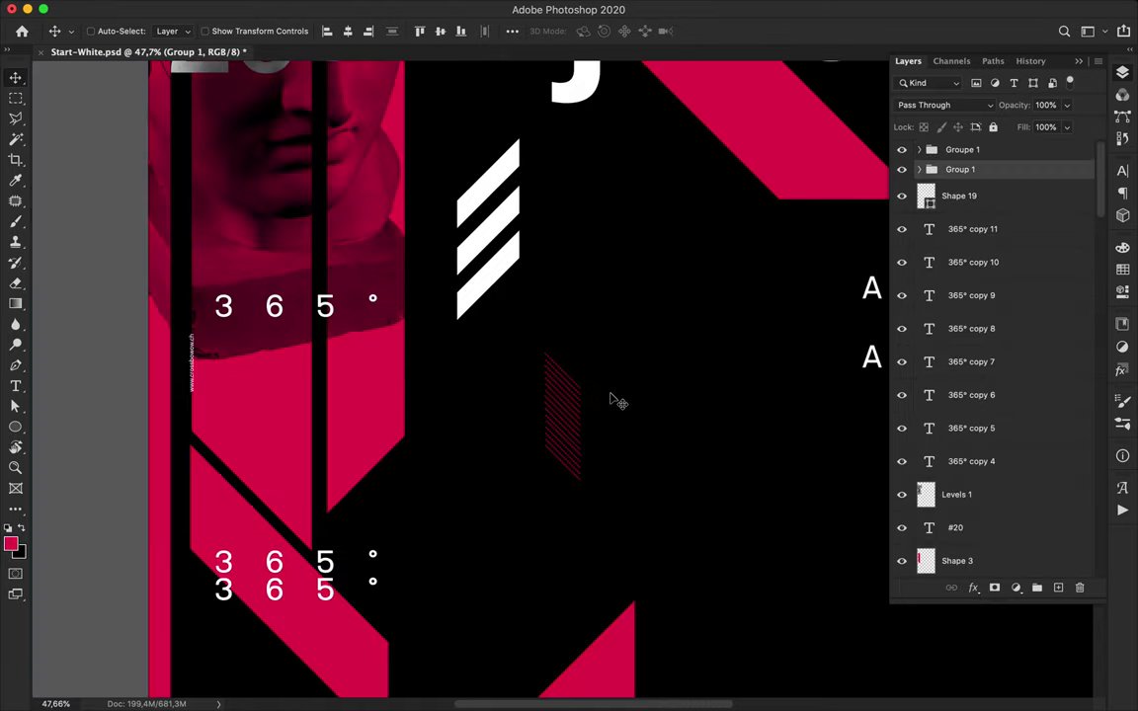
drag(483, 373, 323, 569)
scroll(329, 571, down, 3)
key(super+0)
drag(375, 486, 530, 588)
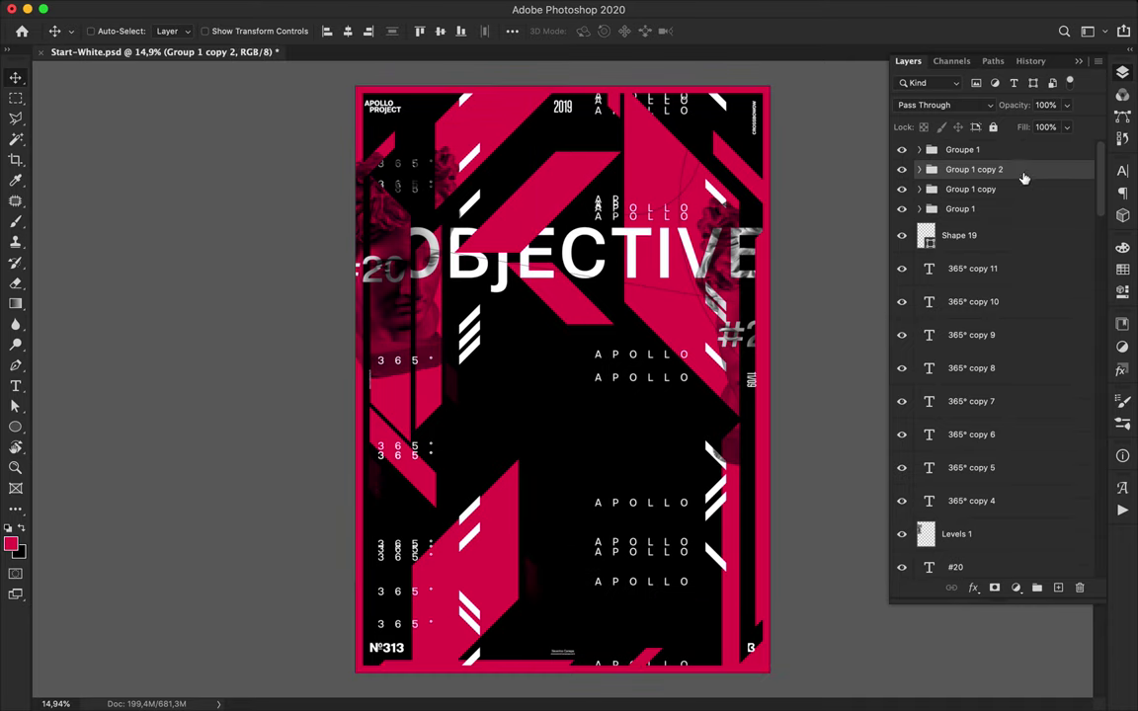
- Duplicate the small striped group, flip the copy horizontally and place it in the black area beside the right statue's base
drag(988, 170, 964, 160)
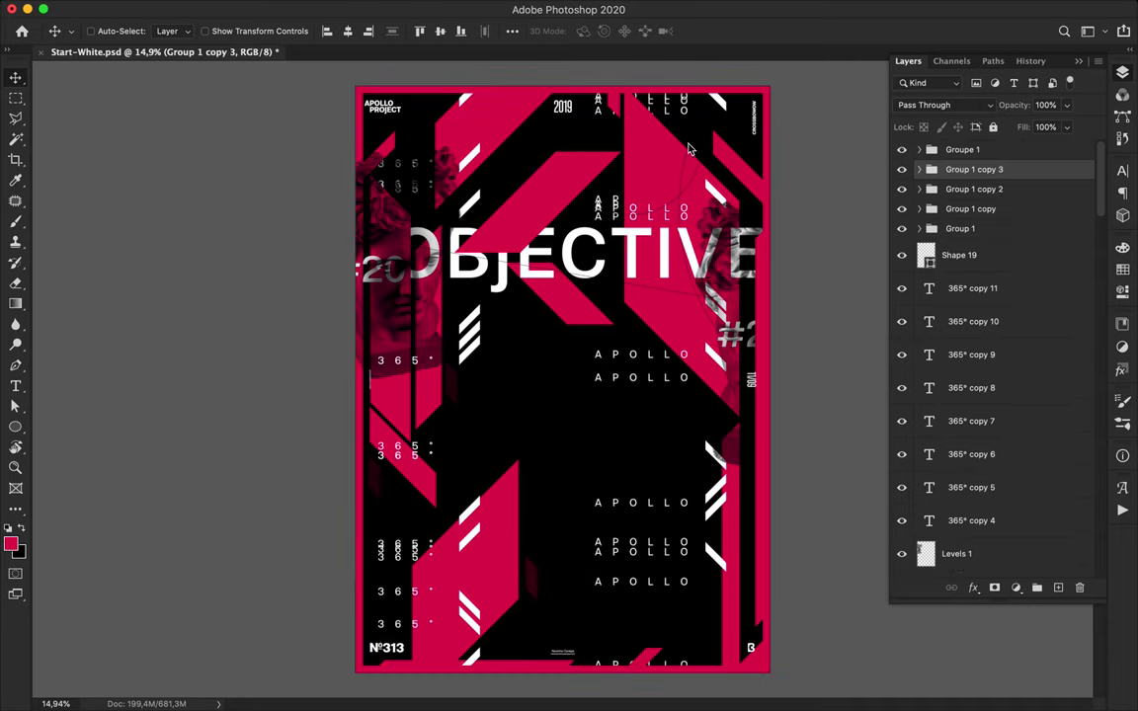
click(158, 8)
mouse_move(184, 374)
click(474, 599)
scroll(691, 427, up, 5)
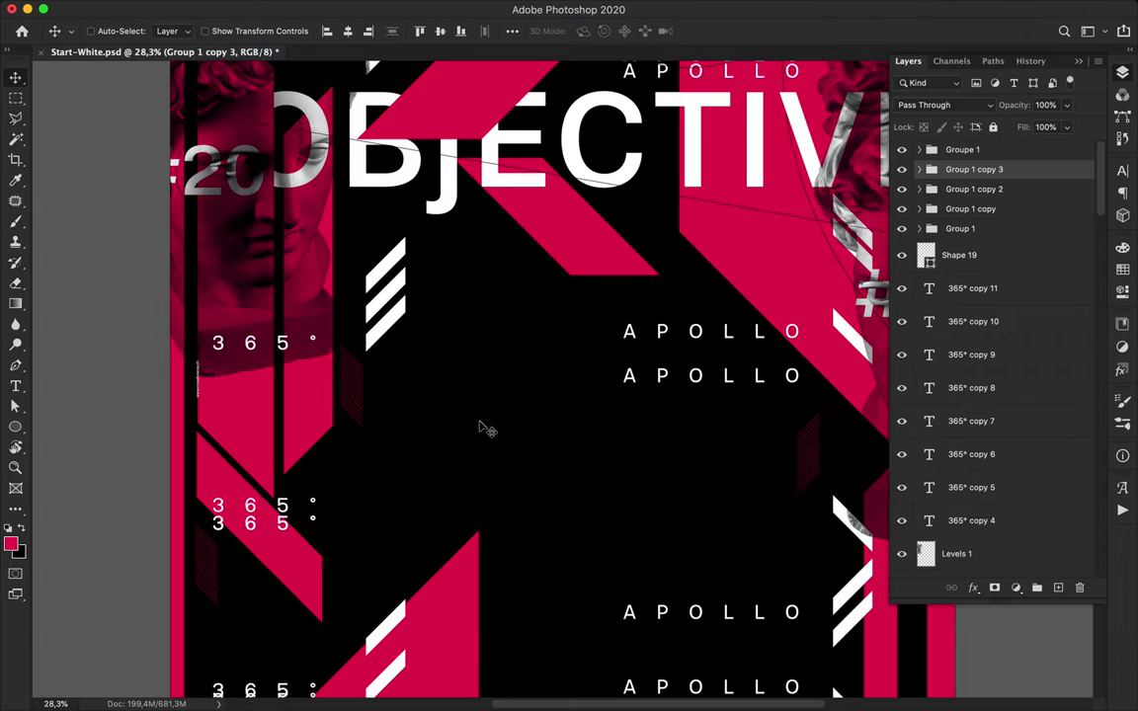
- Draw a diagonal Pen line about 456 px wide and high above the large lower red shape and put it in a new group
key(p)
click(405, 484)
click(454, 430)
key(v)
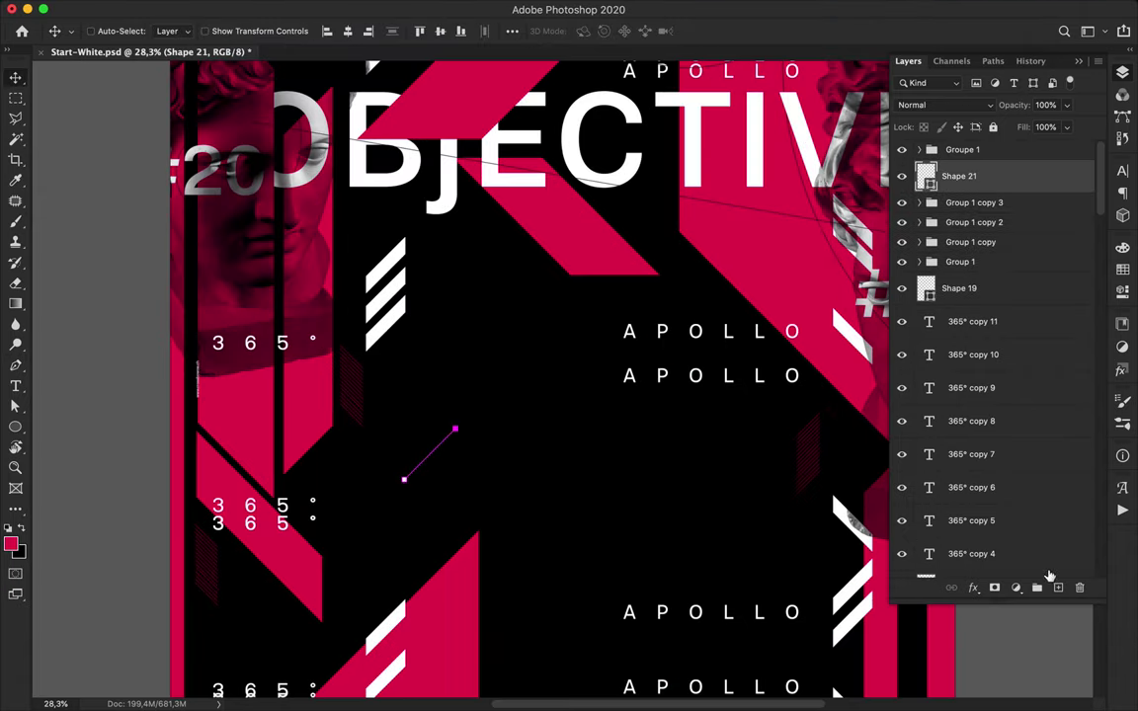
click(1038, 588)
drag(968, 206, 965, 170)
- Give the new diagonal line a red stroke and increase its stroke width
key(a)
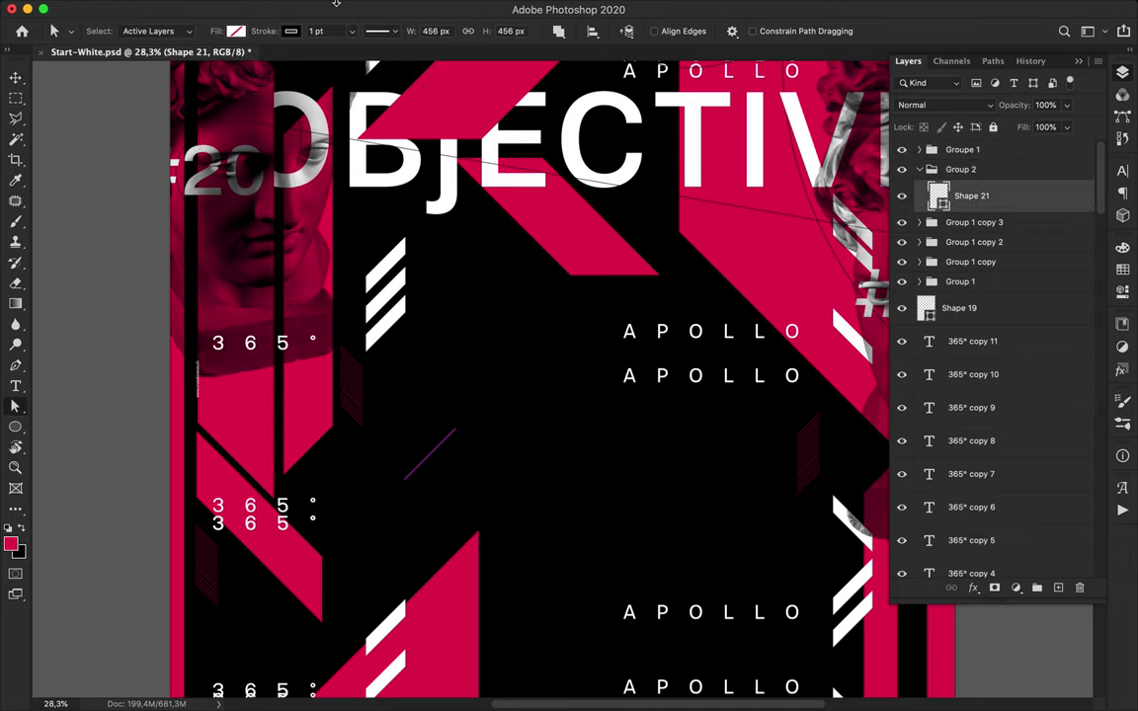
click(235, 31)
click(329, 31)
key(Up)
- Copy the red line into a set of three, and duplicate the set once below and once above for nine lines
key(v)
drag(441, 457, 440, 476)
shift+click(985, 263)
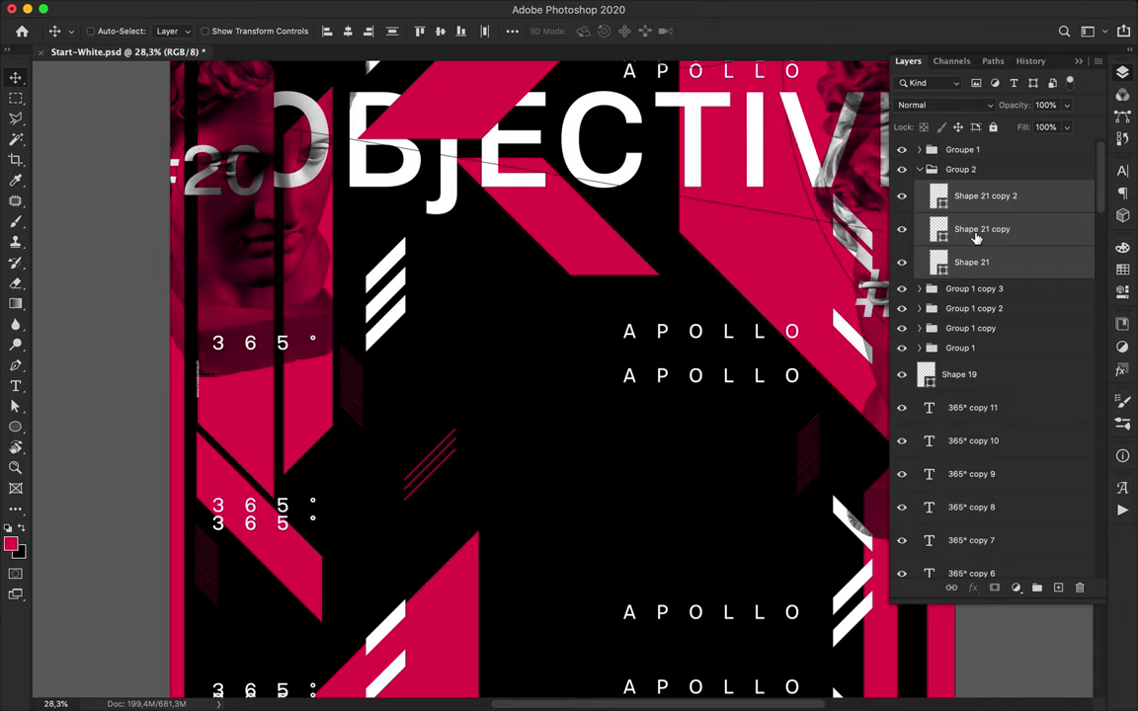
right_click(990, 243)
click(990, 245)
drag(994, 198, 990, 277)
drag(438, 469, 438, 500)
drag(984, 332, 980, 378)
drag(419, 508, 416, 455)
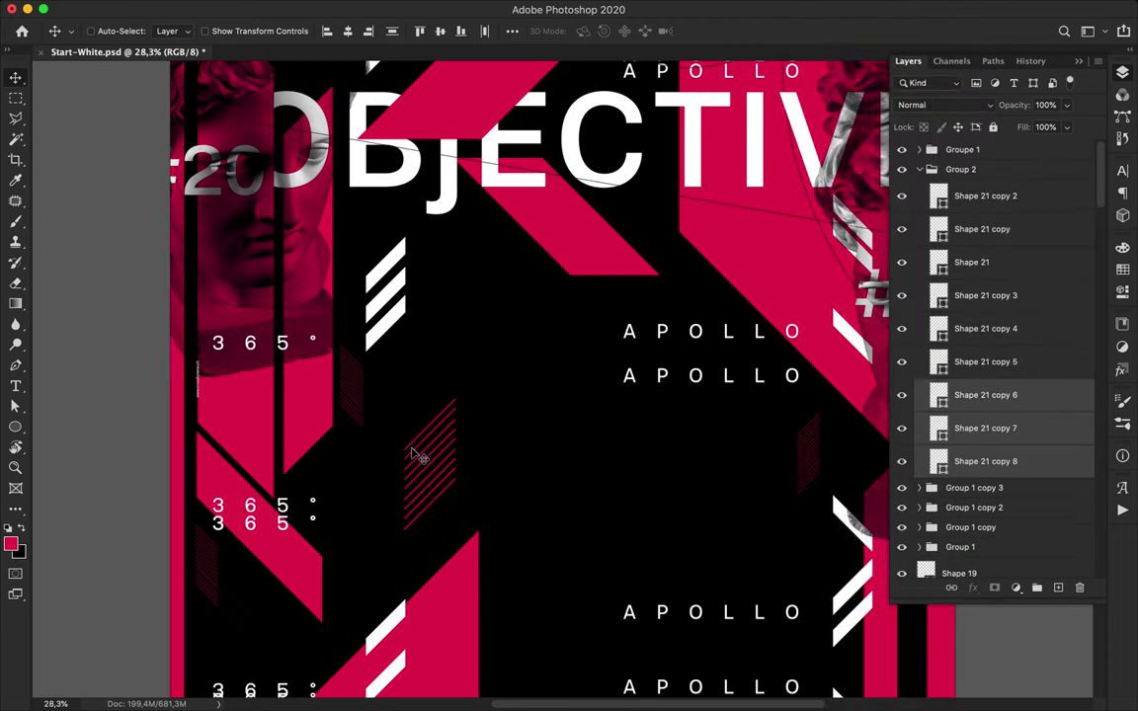
- Distribute the vertical spacing of the nine red lines evenly and collapse their group
shift+click(992, 206)
click(512, 30)
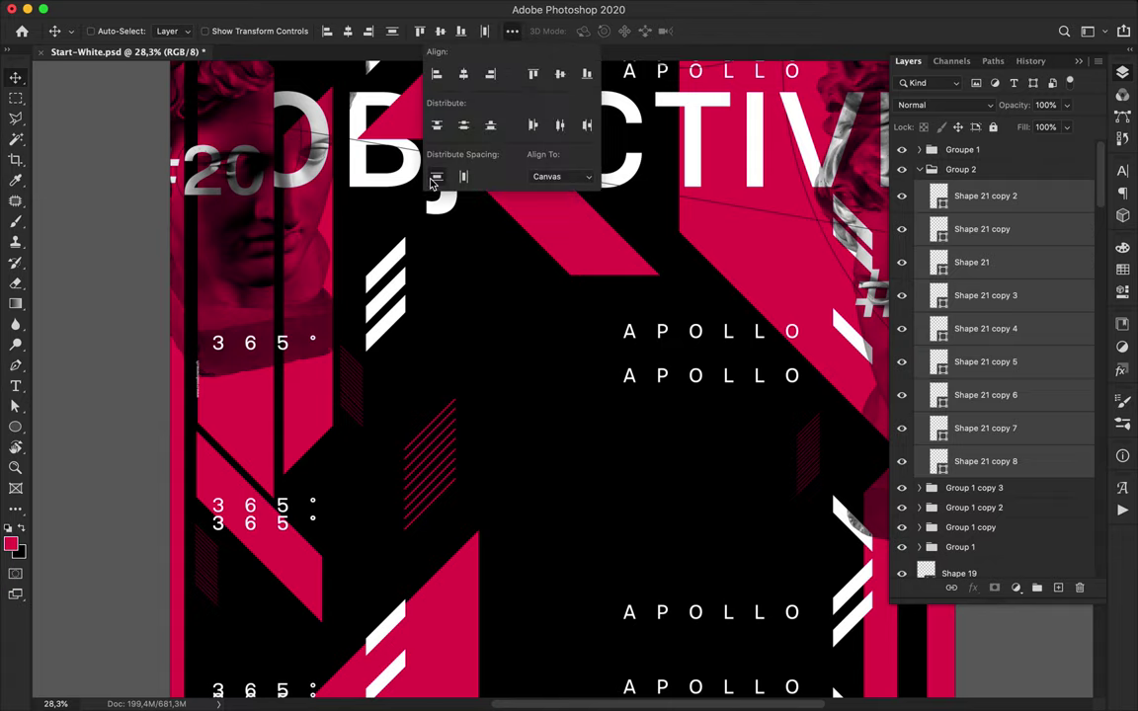
click(467, 487)
click(920, 169)
- Copy the nine-line striped group to the black area near the right statue's base and to the black band below 2019
drag(975, 172, 980, 182)
drag(453, 455, 775, 496)
key(super+minus)
scroll(699, 465, up, 3)
mouse_move(689, 556)
mouse_down()
mouse_move(543, 179)
mouse_move(531, 186)
mouse_up()
- Duplicate the nine-line striped group, flip the copy horizontally and place it above the left statue over the upper 365° text
key(super+j)
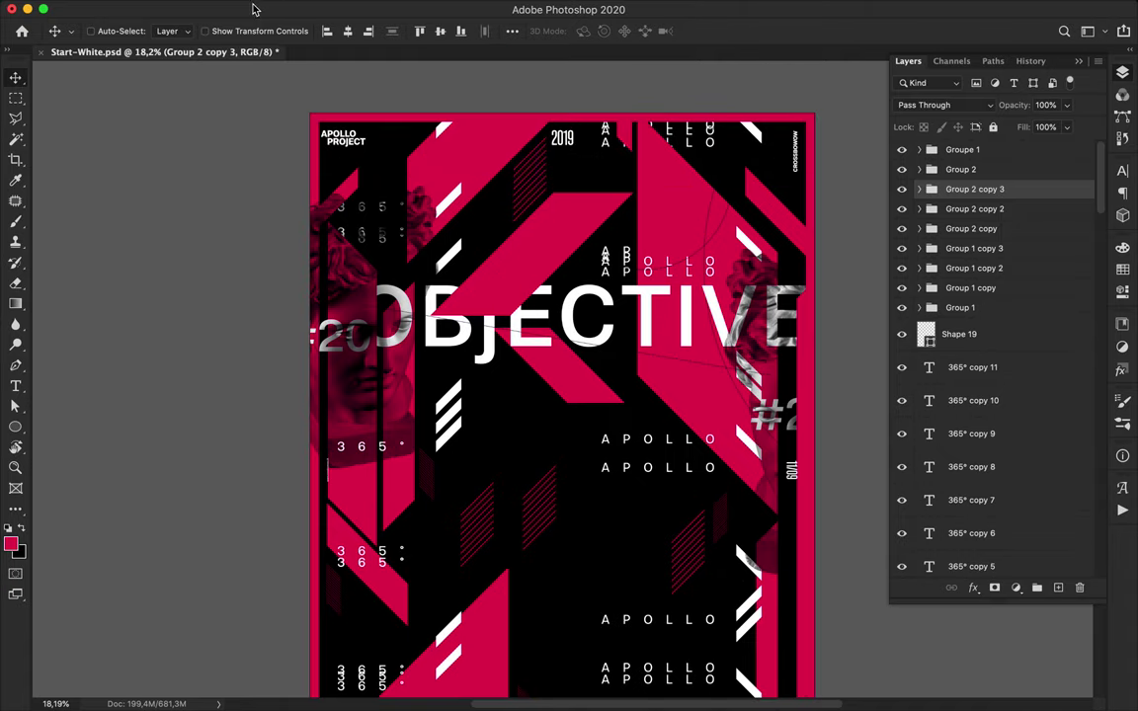
click(198, 8)
mouse_move(183, 375)
click(422, 571)
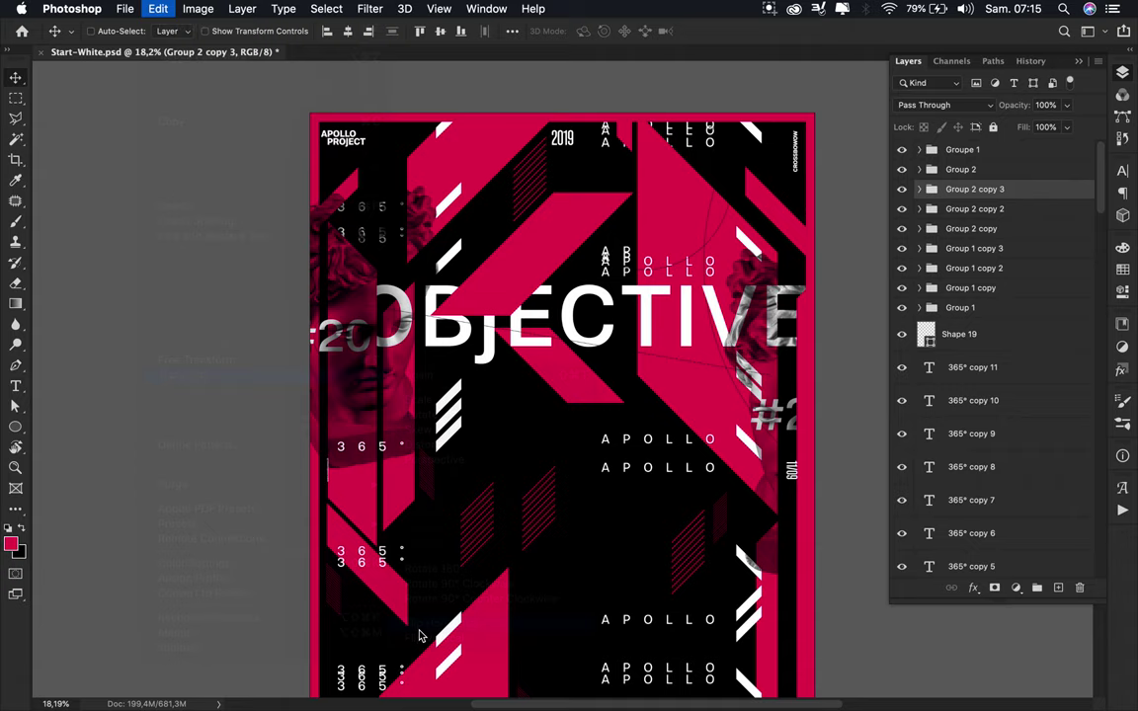
mouse_move(494, 478)
mouse_down()
mouse_move(504, 437)
mouse_move(392, 212)
mouse_up()
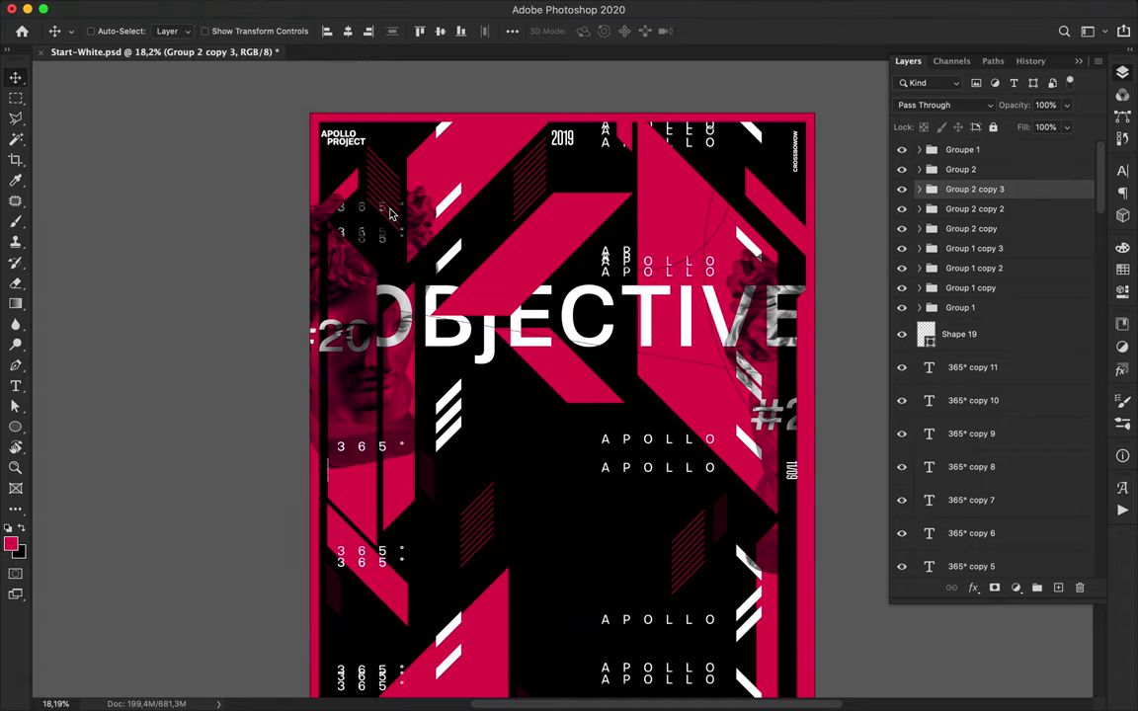
- Copy the flipped striped group down to the edge of the large lower red shape
scroll(393, 211, right, 4)
scroll(393, 212, down, 2)
mouse_move(186, 103)
mouse_down()
mouse_move(411, 515)
mouse_move(334, 555)
mouse_move(334, 576)
mouse_up()
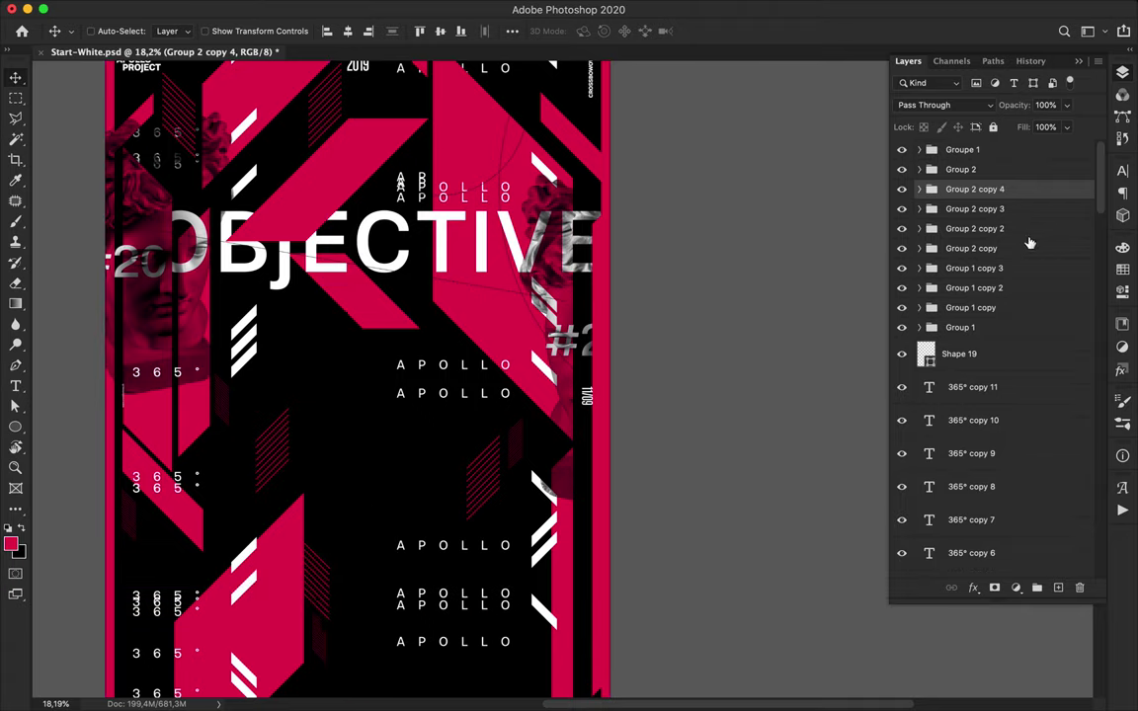
- Draw a diagonal Pen line about 1258 px wide and high between the two nine-line stripe groups, layered just above the long thin line
key(p)
click(964, 361)
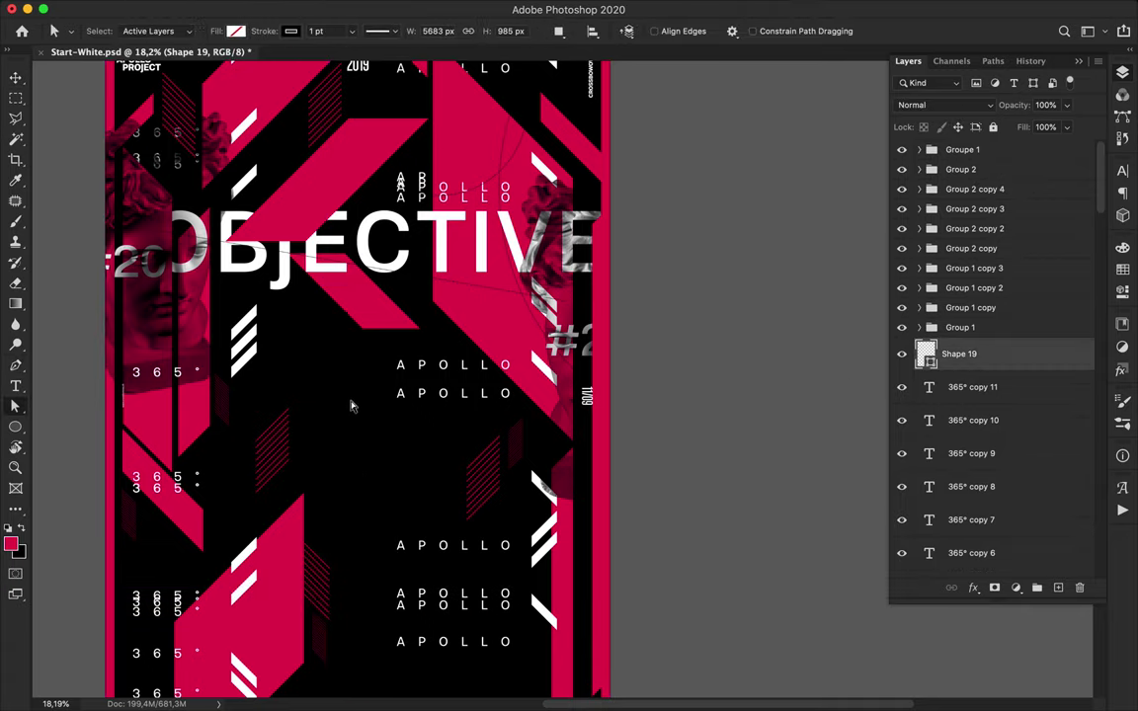
click(334, 490)
shift+click(467, 402)
key(v)
key(a)
- Give the central diagonal line a 5 pt red stroke and copy it downward into three parallel lines
click(290, 31)
click(202, 116)
click(322, 32)
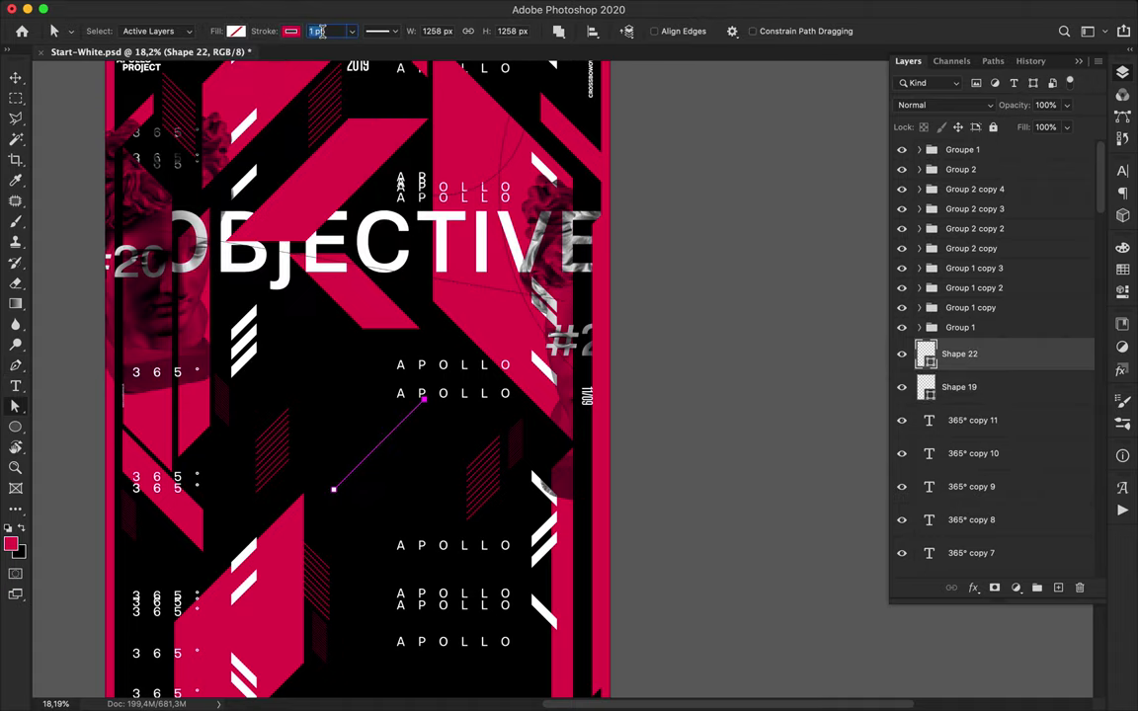
text(5)
key(Return)
key(v)
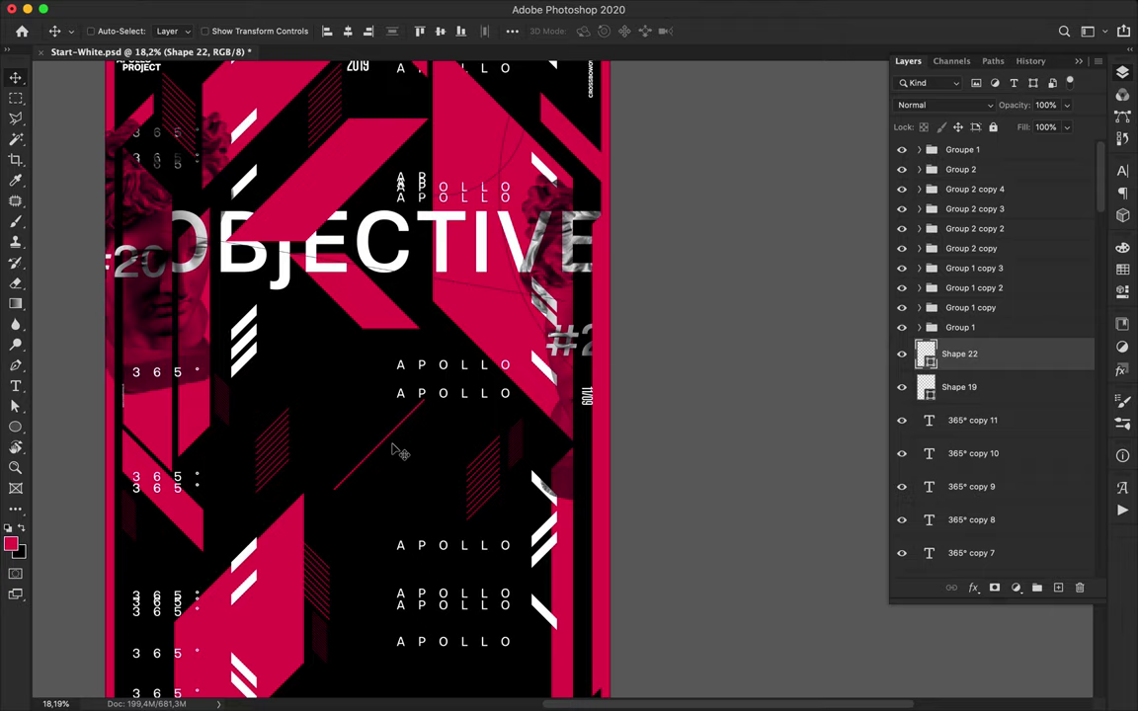
drag(394, 447, 398, 466)
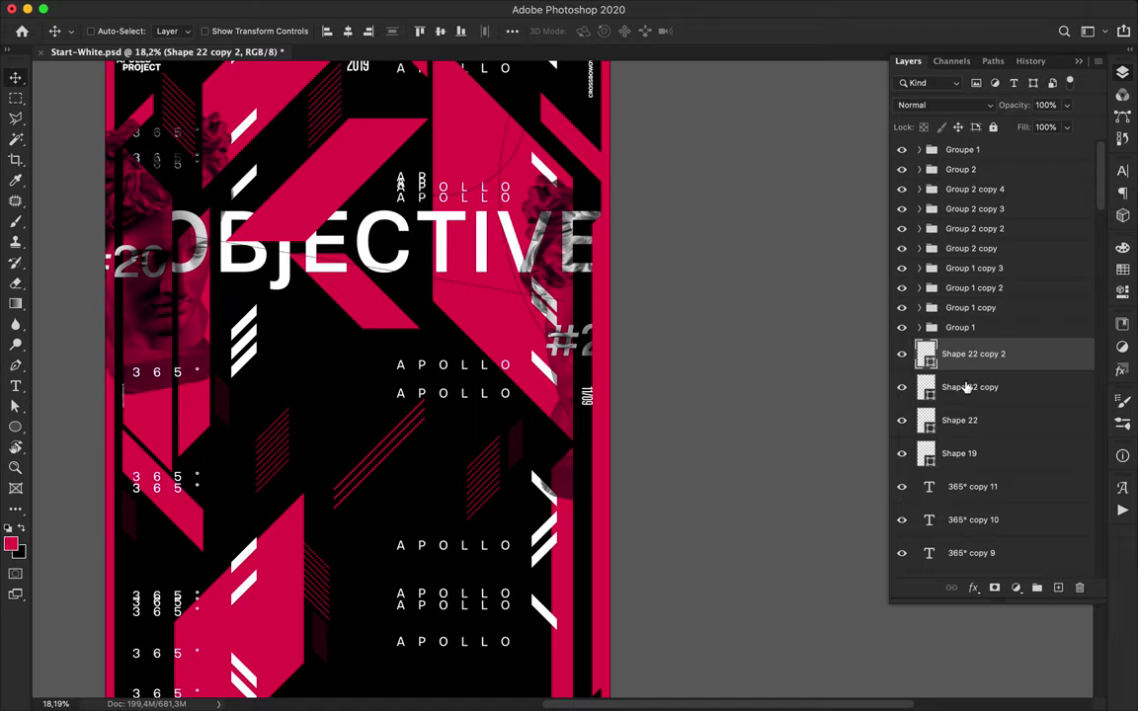
- Group the three central diagonal lines and copy them inside the group to make twelve parallel stripes
shift+click(993, 422)
click(1038, 587)
click(920, 347)
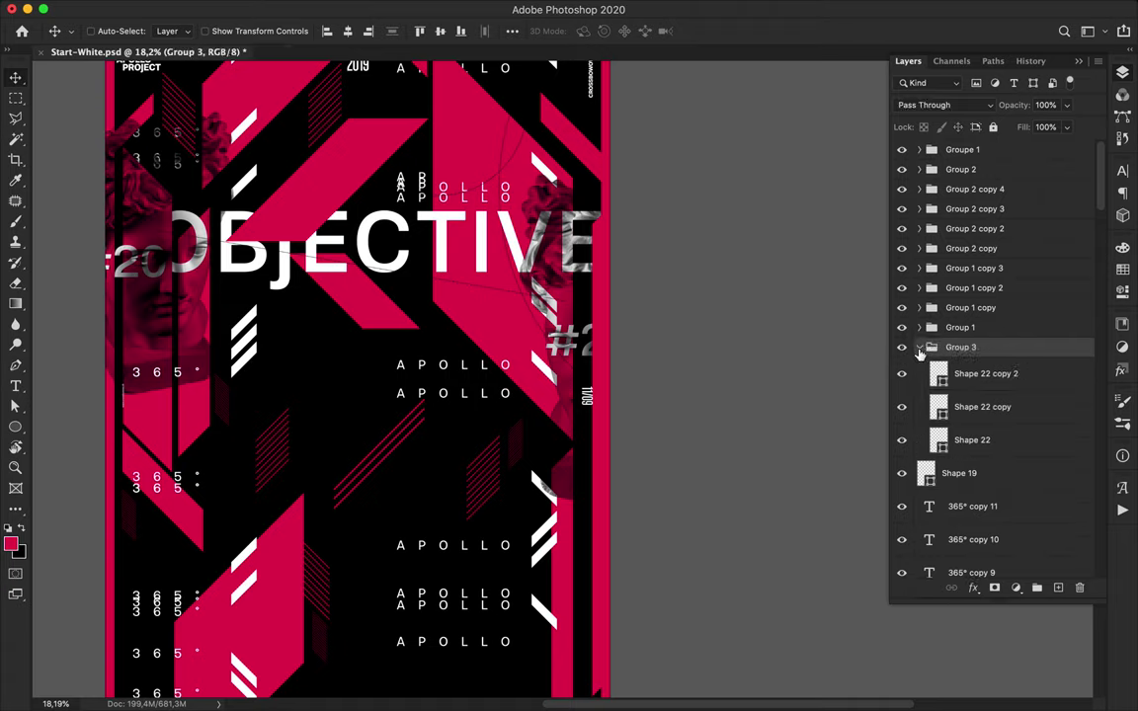
click(979, 375)
shift+click(980, 445)
drag(975, 400, 974, 457)
drag(483, 447, 360, 436)
shift+click(986, 377)
key(super+j)
- Duplicate the twelve-line striped group and flip the copy at the poster's centre horizontally
click(920, 347)
scroll(484, 383, down, 3)
scroll(484, 379, up, 1)
click(198, 9)
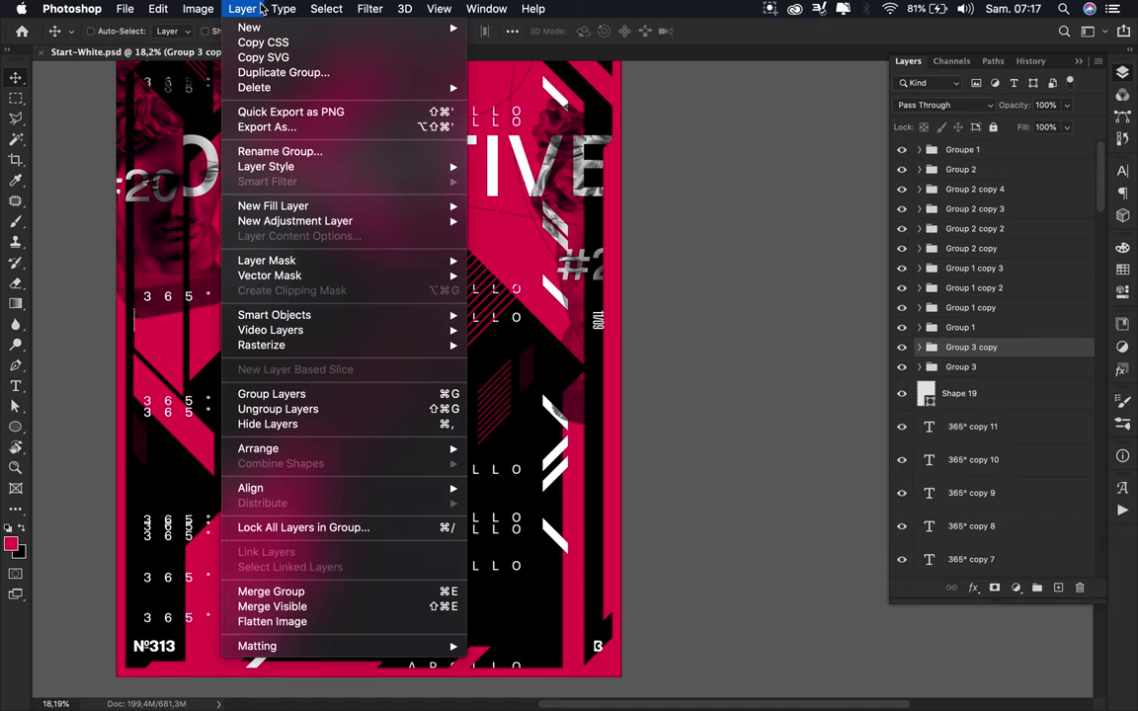
mouse_move(274, 450)
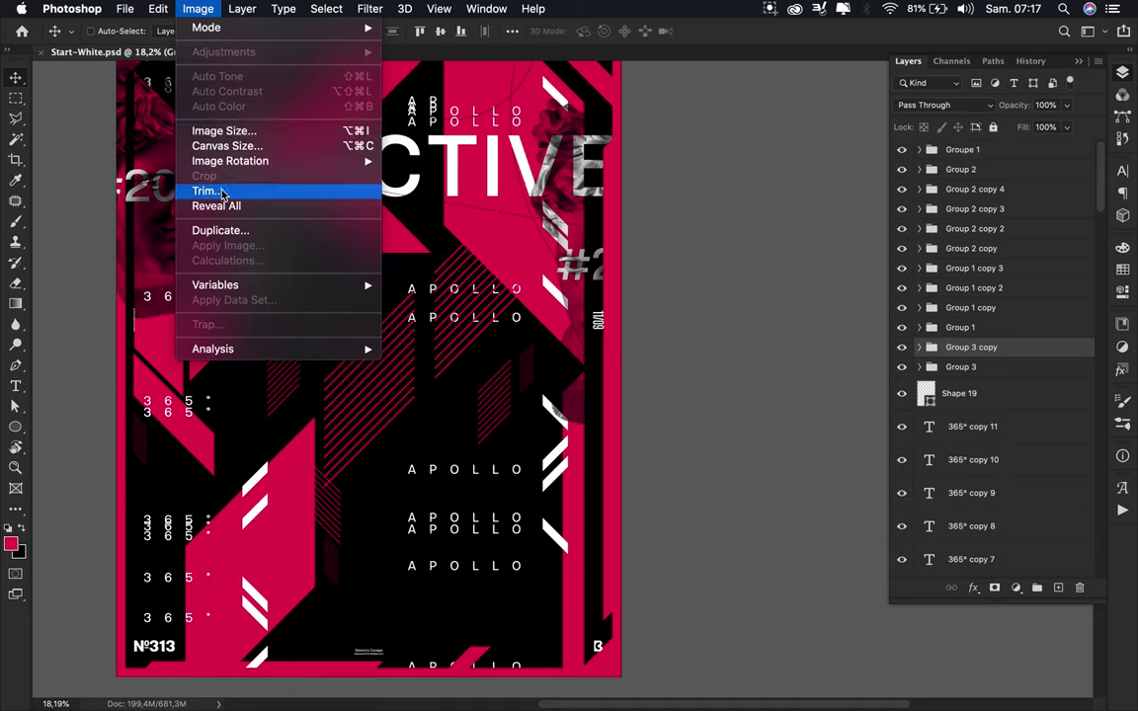
mouse_move(158, 9)
mouse_move(196, 375)
click(440, 623)
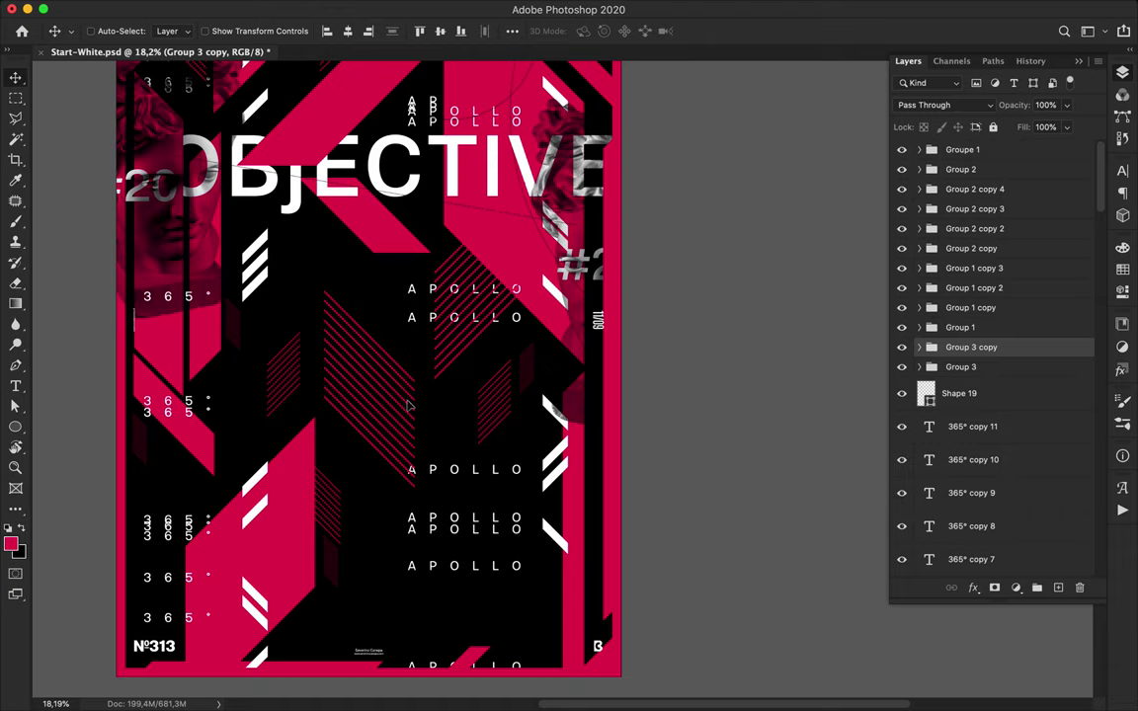
- Copy the flipped striped group to the poster's lower right and give all its lines a thicker stroke
drag(380, 373, 521, 551)
key(a)
key(v)
key(a)
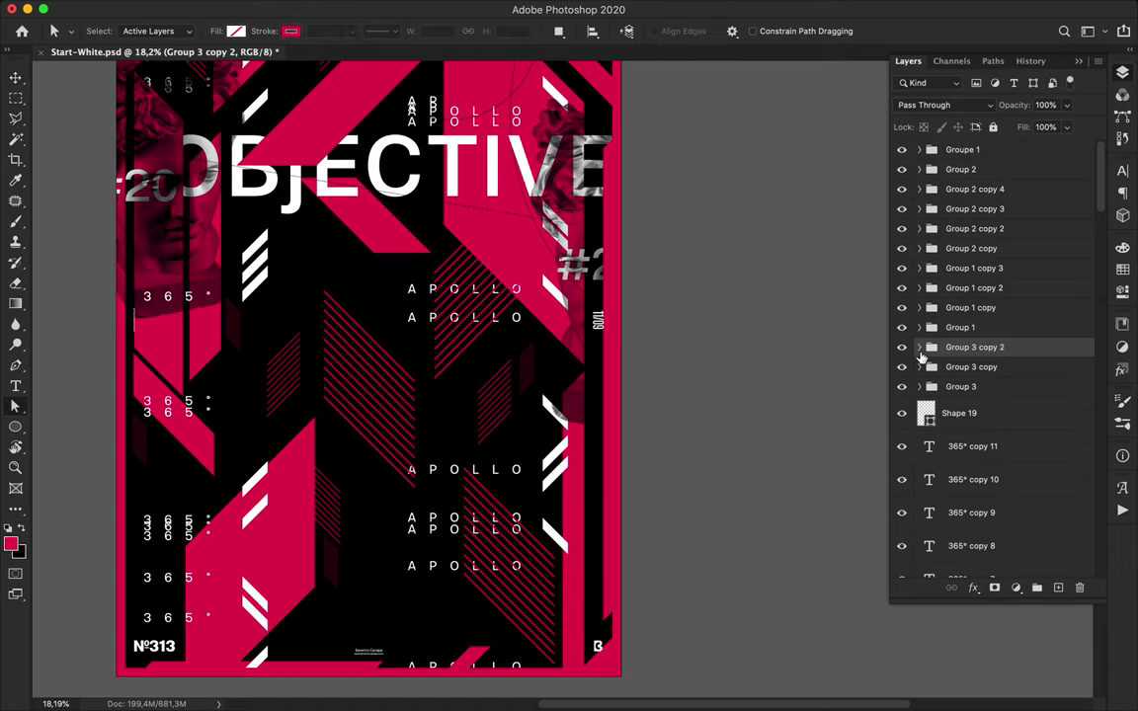
click(918, 349)
click(975, 377)
scroll(977, 399, down, 5)
shift+click(976, 515)
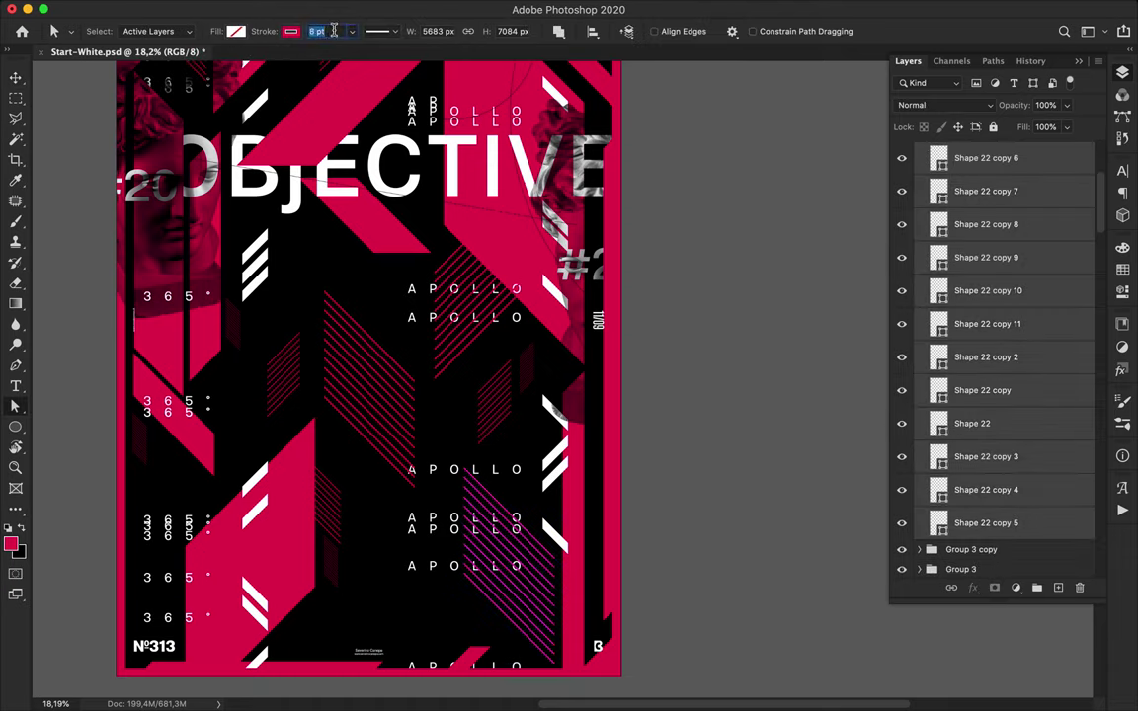
key(v)
drag(540, 510, 557, 532)
- Move the thick striped group down the layer stack, between Shape 11 and Shape 10
scroll(979, 144, up, 4)
scroll(976, 198, up, 3)
click(920, 245)
drag(973, 246, 971, 535)
scroll(567, 518, down, 5)
scroll(567, 518, up, 3)
scroll(996, 524, down, 5)
drag(959, 321, 963, 504)
scroll(970, 538, down, 6)
scroll(686, 493, down, 3)
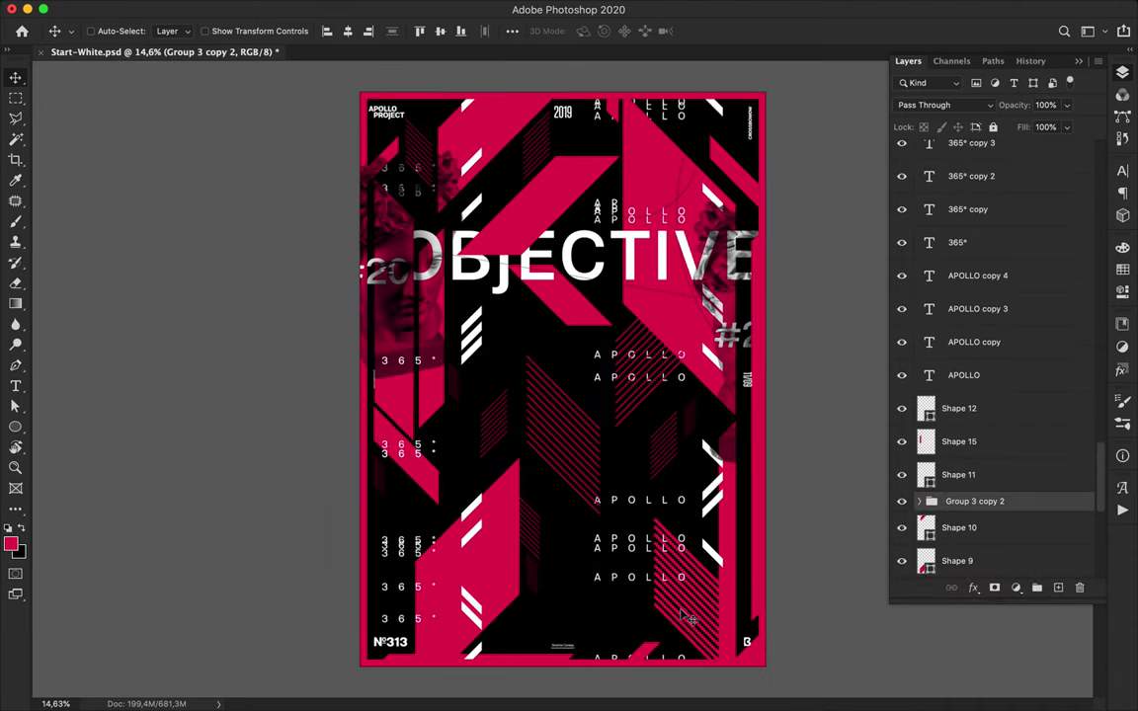
- Duplicate the thick striped group, flip the copy horizontally and place it over the lower-left 365° texts
drag(688, 619, 603, 580)
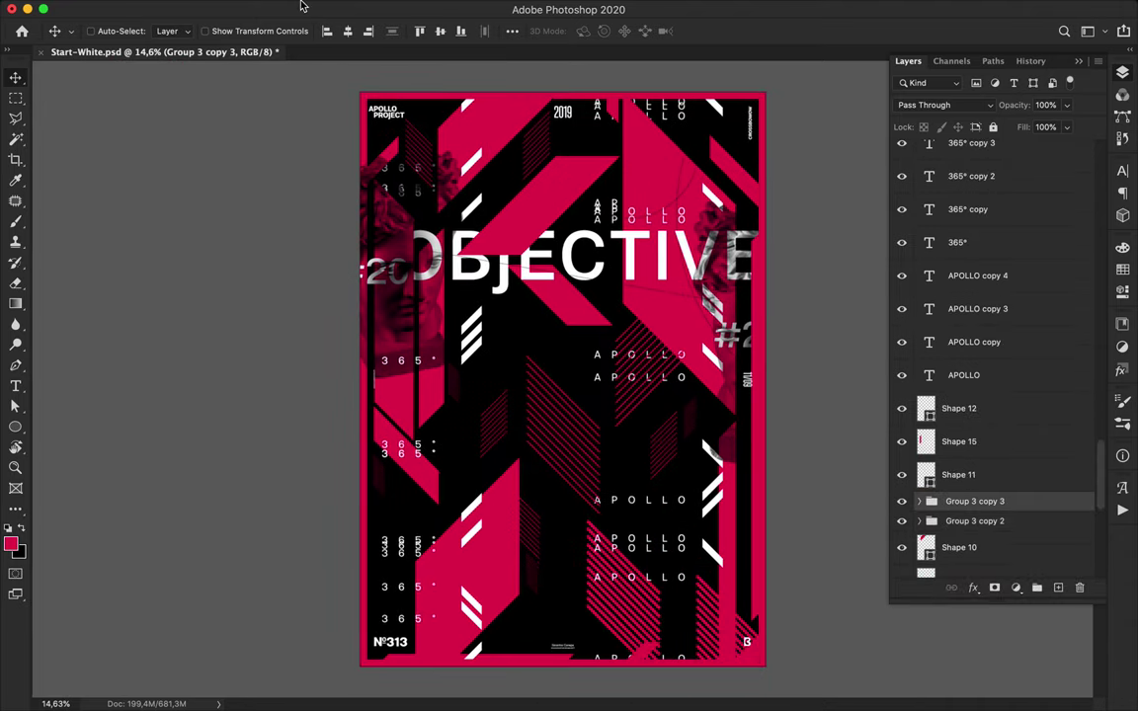
click(206, 7)
mouse_move(158, 9)
mouse_move(193, 374)
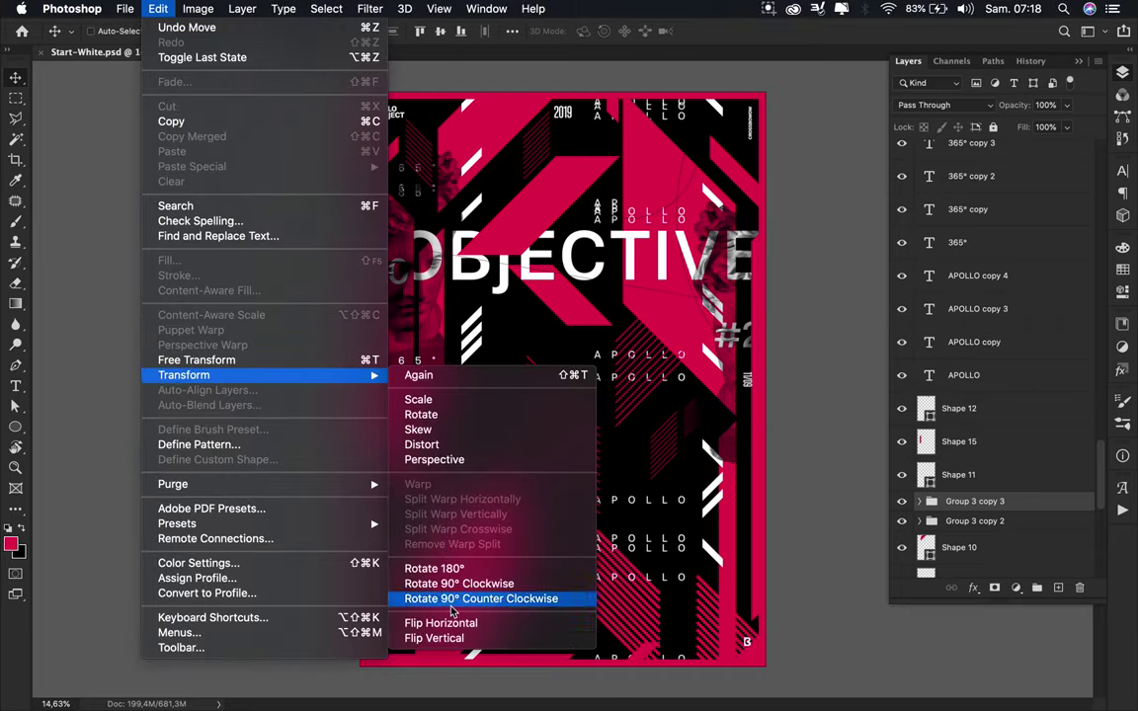
click(585, 624)
drag(614, 624, 414, 598)
- Distribute the vertical spacing of all twelve lines in the lower-left striped group evenly
click(511, 30)
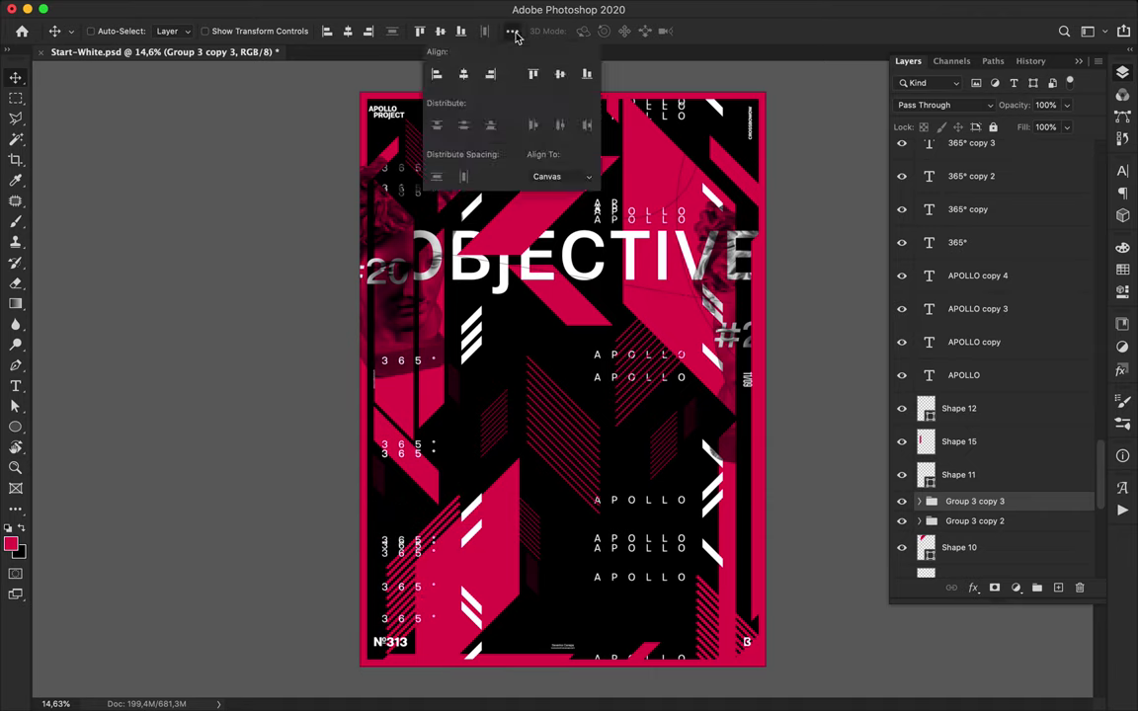
click(918, 501)
scroll(978, 414, down, 5)
click(982, 283)
scroll(976, 326, down, 5)
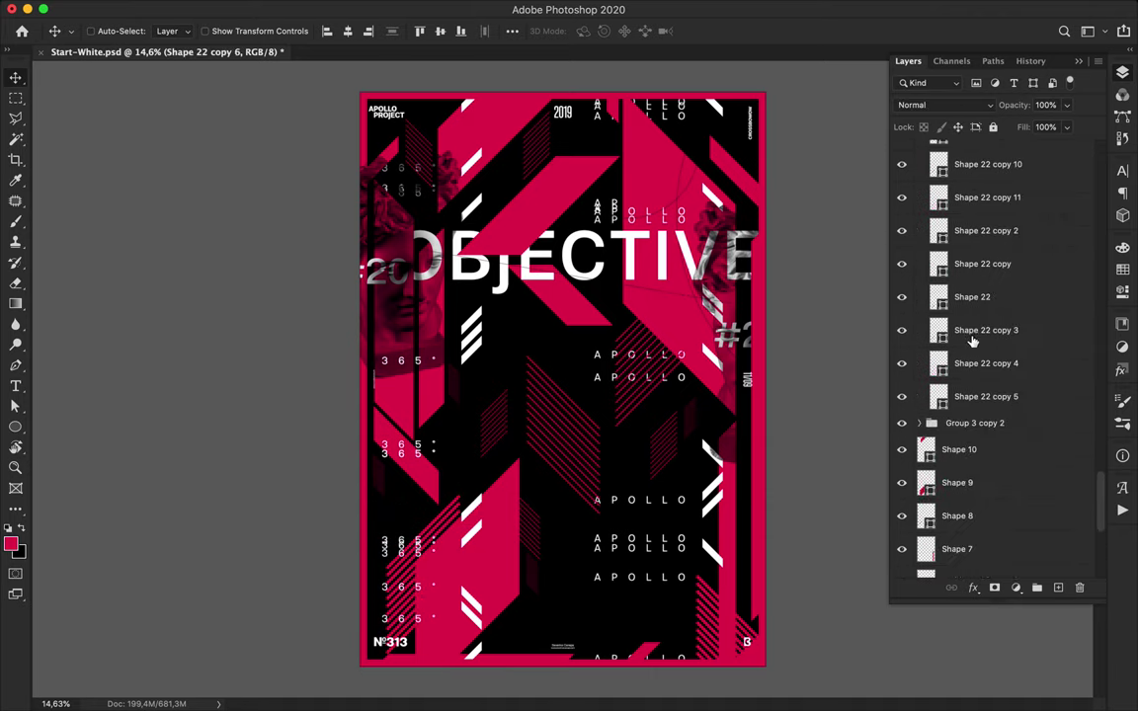
shift+click(979, 397)
click(512, 32)
click(435, 178)
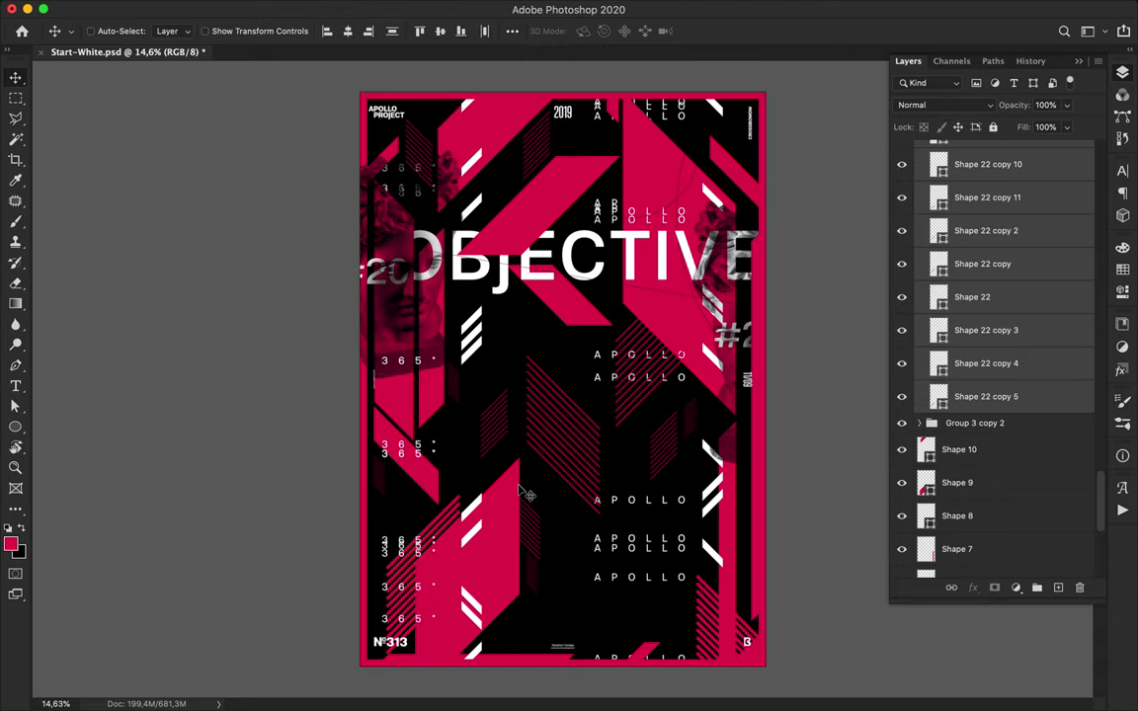
- Move the central flipped striped group down and to the right so it overlaps the lower APOLLO texts
scroll(499, 399, up, 5)
super+click(459, 430)
super+click(459, 431)
scroll(977, 301, up, 5)
click(920, 171)
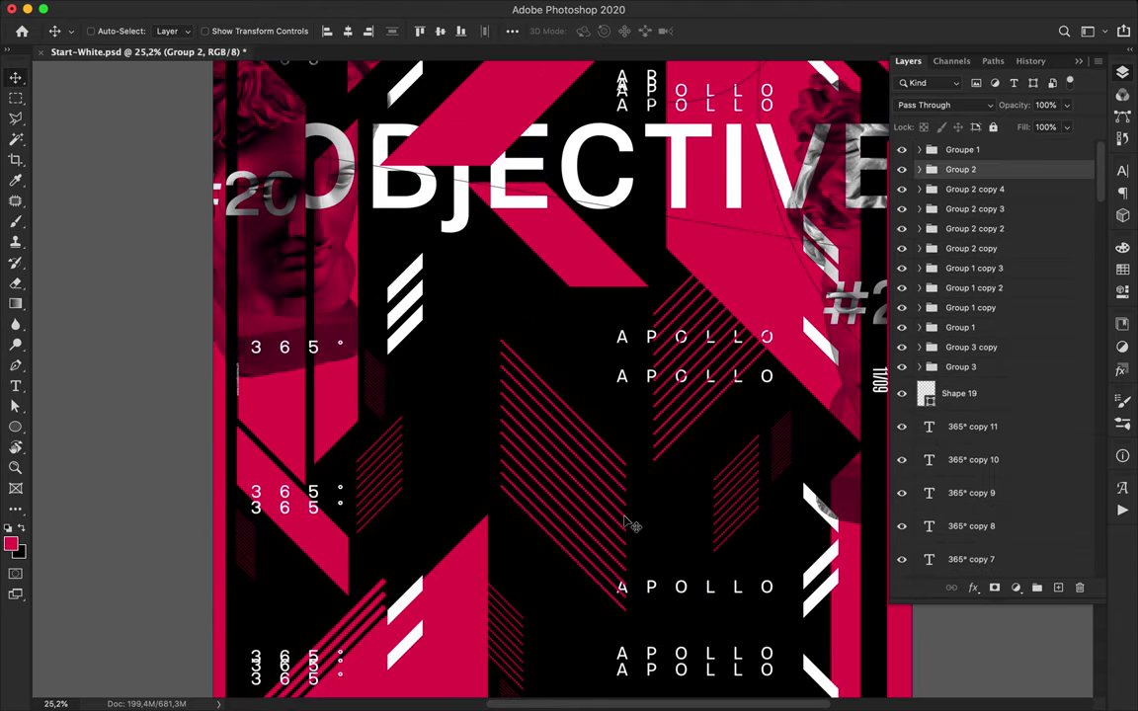
scroll(528, 289, down, 5)
super+click(559, 232)
click(962, 272)
mouse_move(556, 260)
mouse_down()
mouse_move(612, 280)
mouse_move(640, 263)
mouse_move(709, 259)
mouse_move(593, 396)
mouse_move(570, 468)
mouse_up()
scroll(707, 255, down, 3)
scroll(466, 218, up, 3)
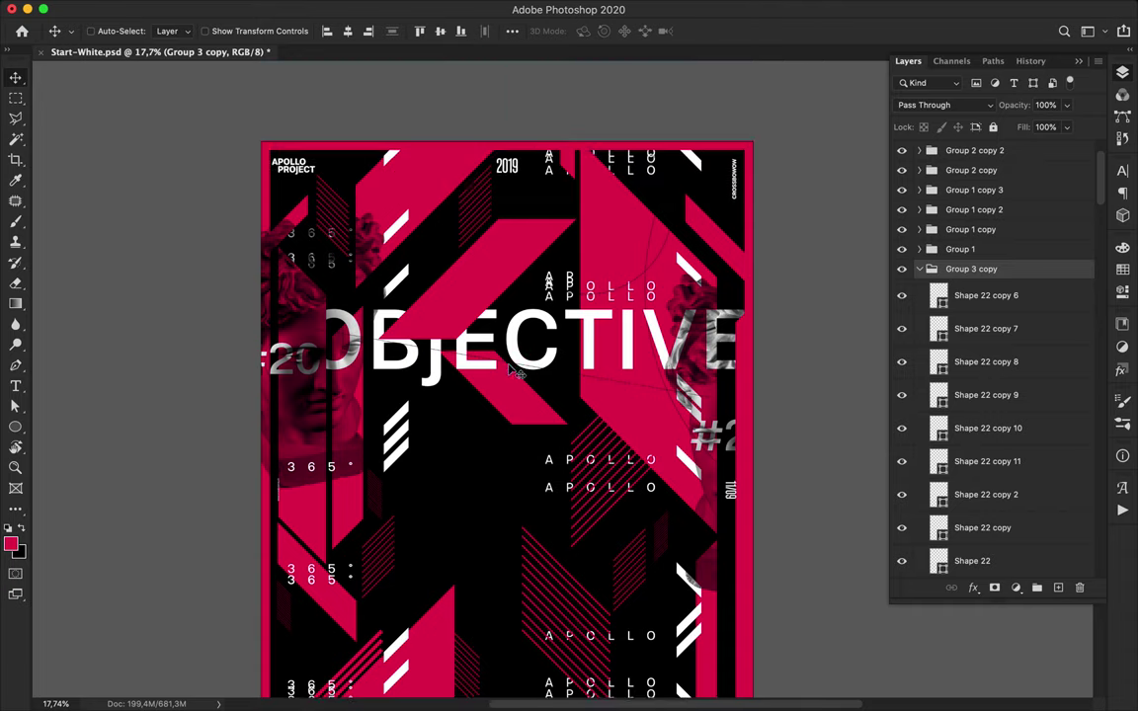
- Draw a slanted four-point Pen shape about 847 by 585 px at the tip of the red bar above OBJECTIVE
key(p)
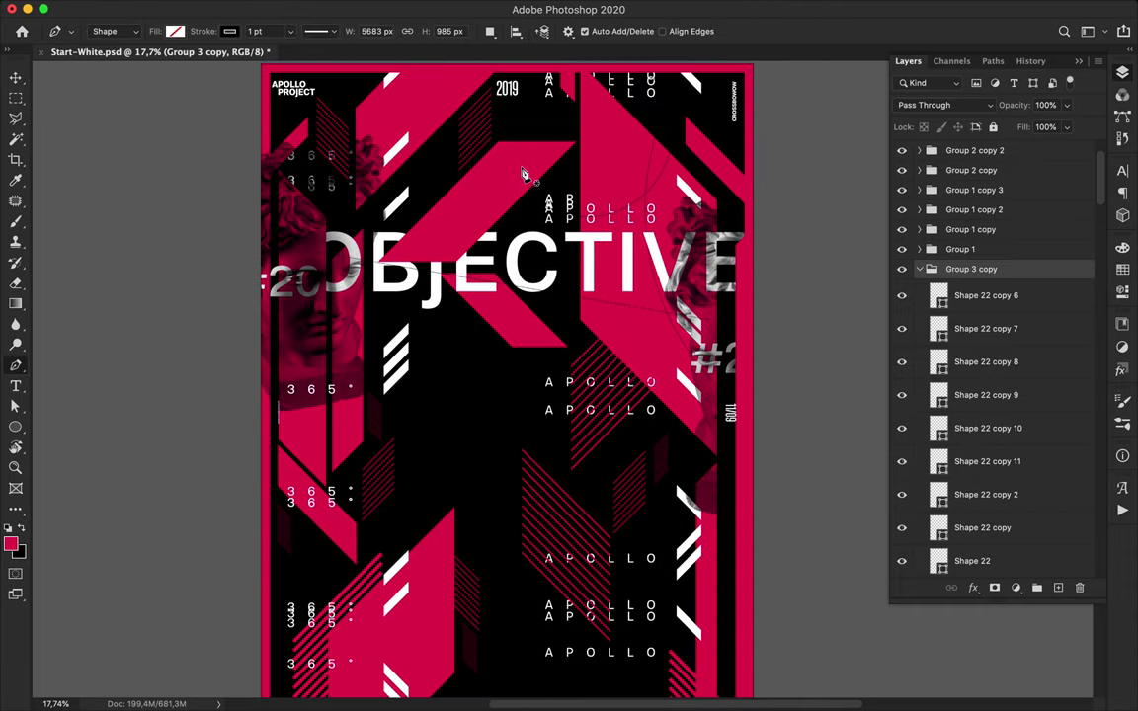
click(535, 159)
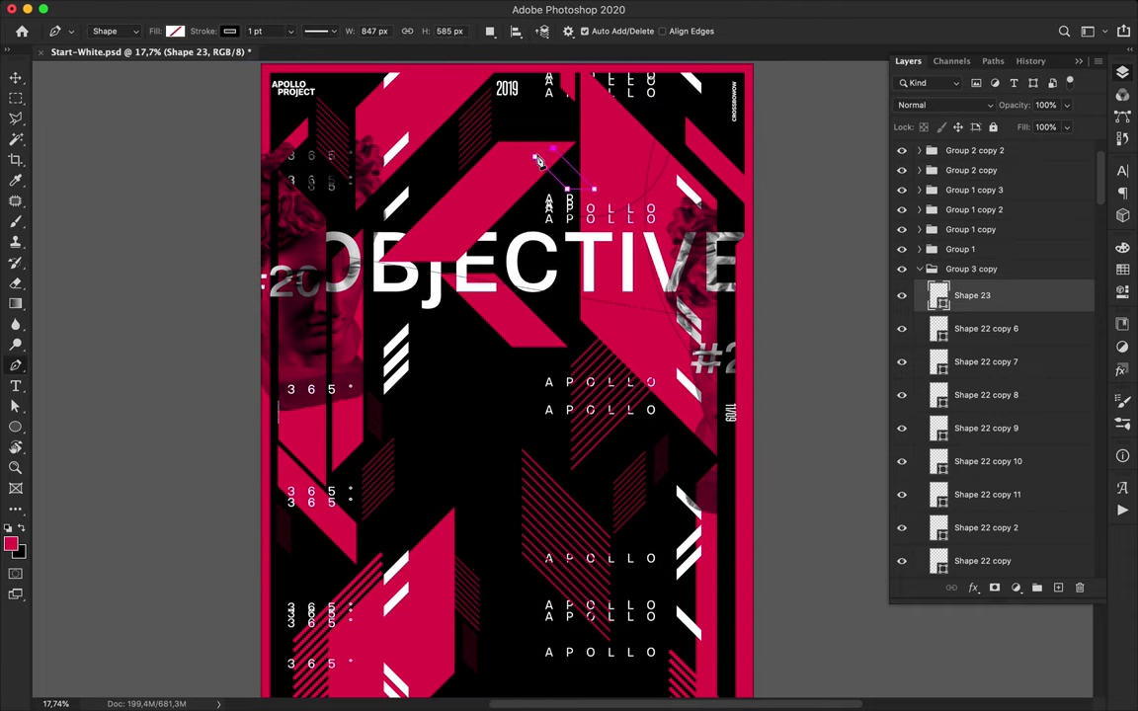
click(536, 158)
- Remove the stroke from the new slanted shape and fill it with white
key(a)
click(292, 31)
click(200, 63)
click(236, 31)
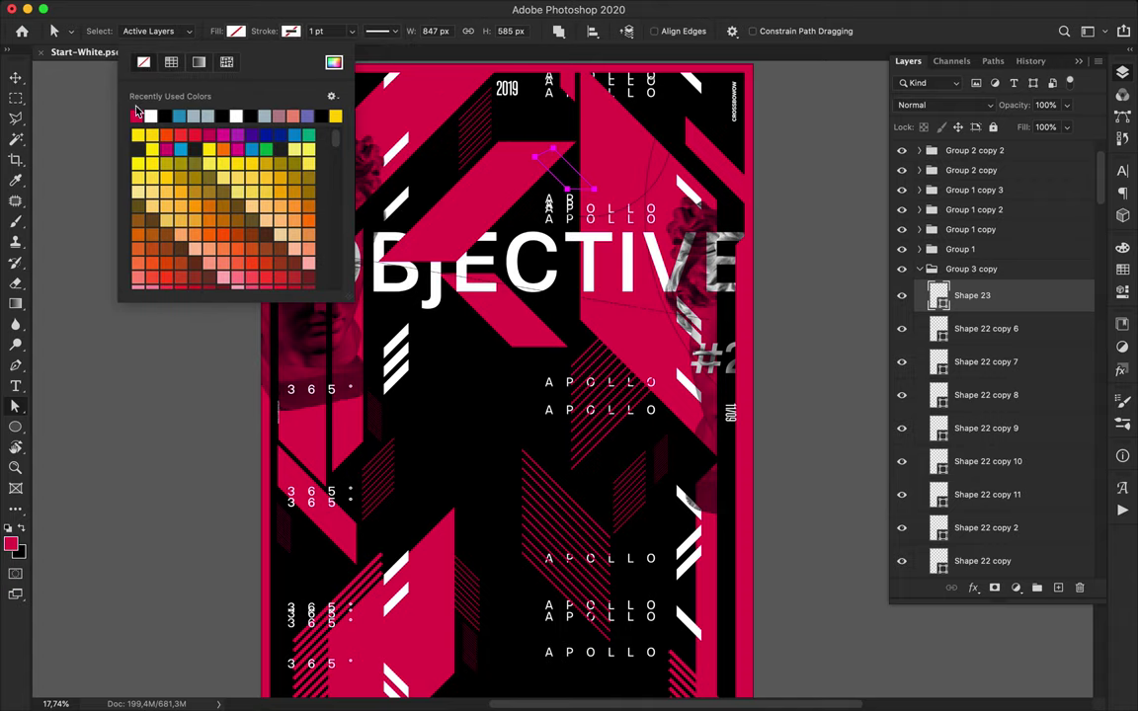
click(151, 115)
- Rasterize the white slanted shape and cut its protruding upper corner flat with the Polygonal Lasso
right_click(1026, 301)
click(865, 260)
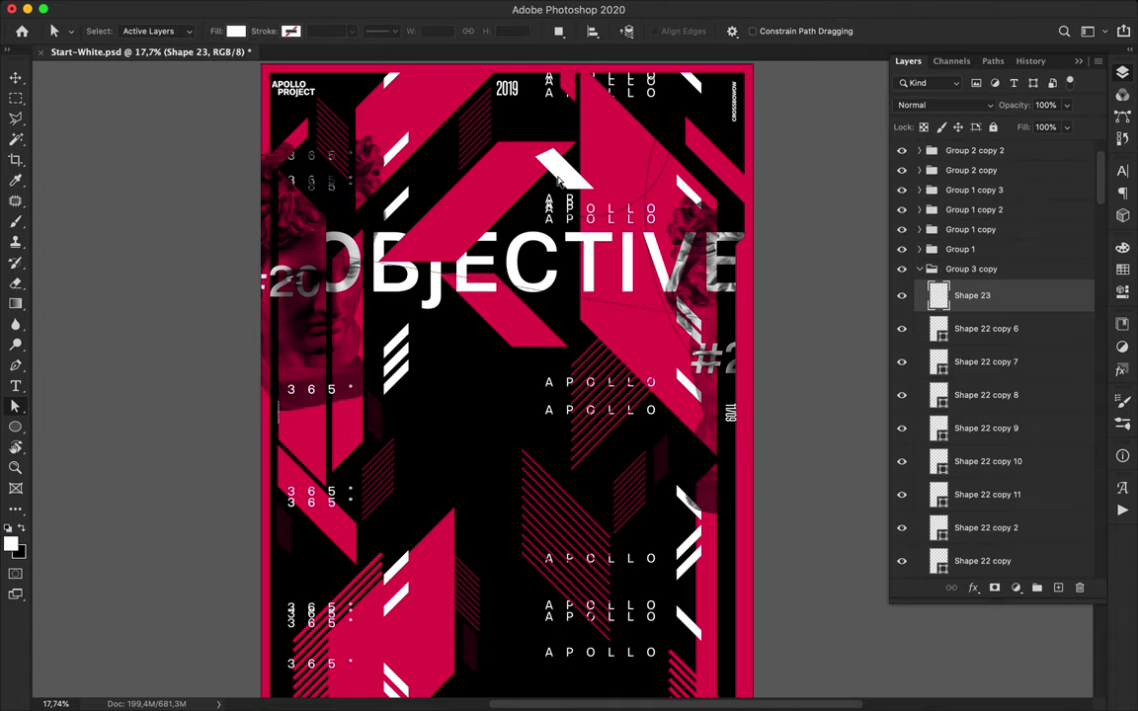
key(l)
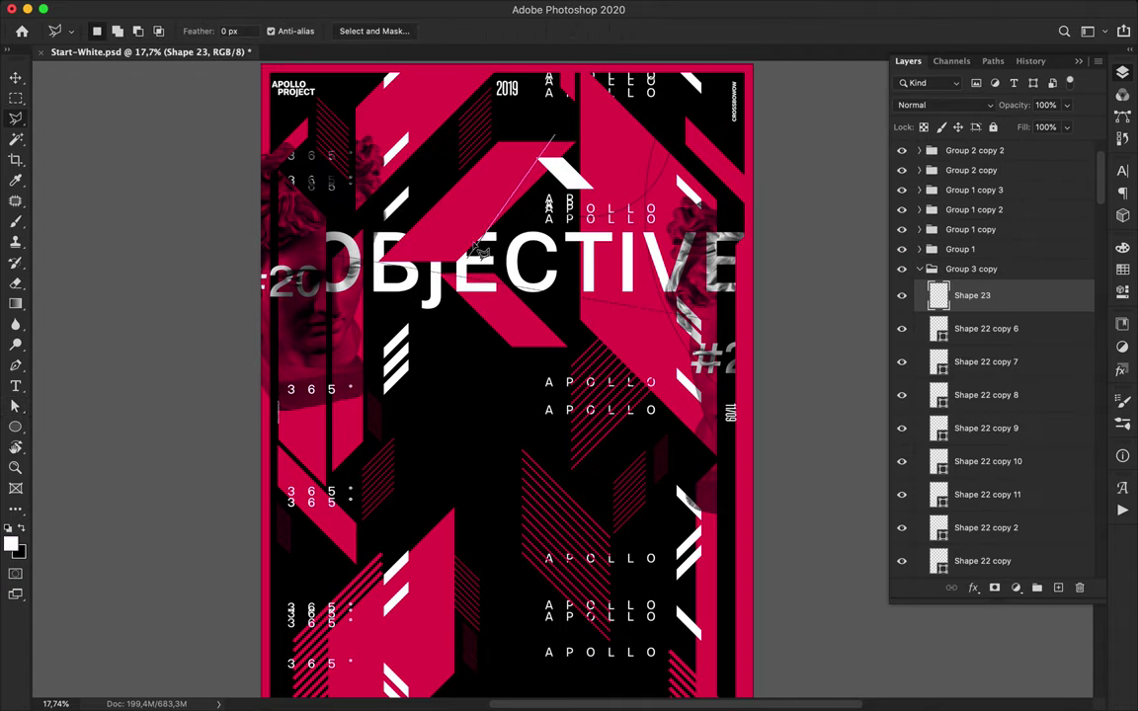
- Draw a slanted four-point Pen shape about 1263 by 1015 px at the lower edge of the large bottom red shape
key(p)
click(442, 565)
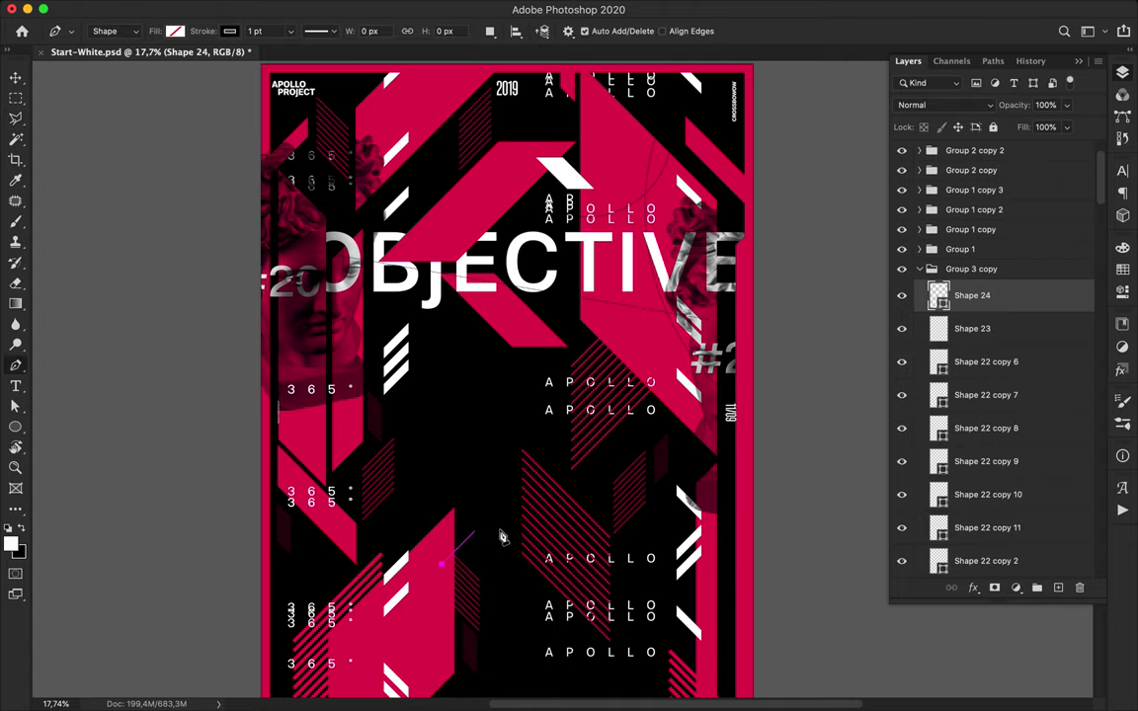
scroll(541, 457, down, 5)
key(super+z)
click(429, 453)
click(429, 451)
- Give the bottom slanted shape a white fill and no stroke
key(a)
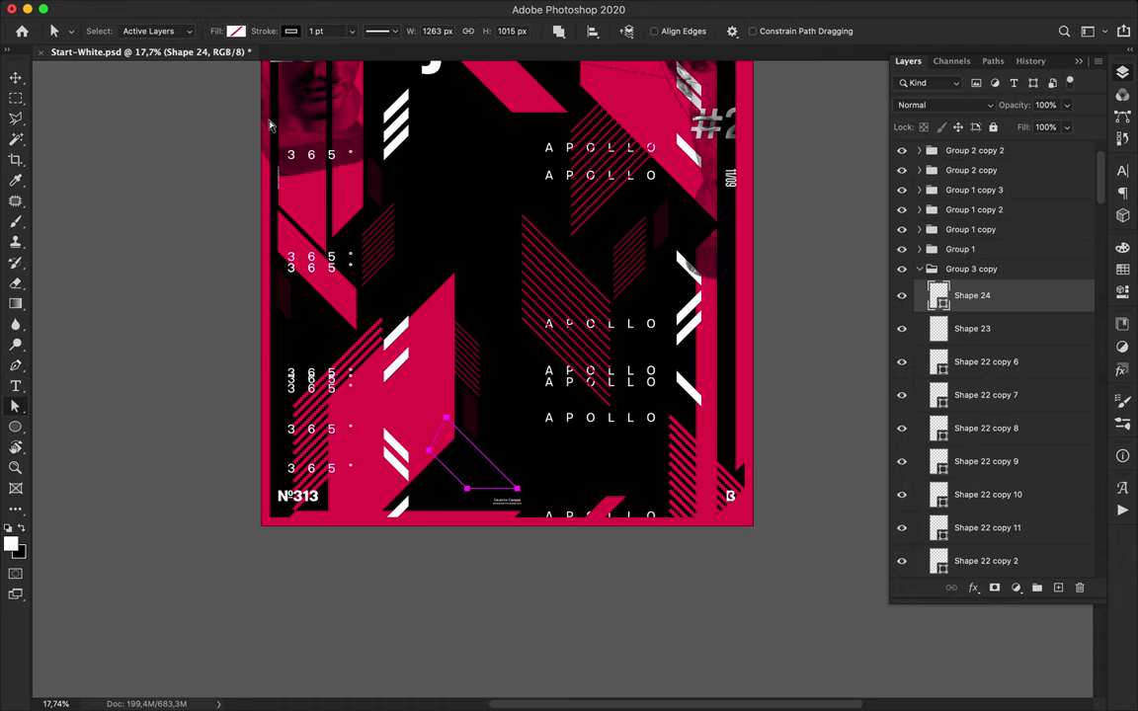
click(289, 31)
click(199, 62)
click(236, 32)
click(137, 116)
- Rasterize the bottom white shape and trim its pointed upper end with the Polygonal Lasso
right_click(1025, 286)
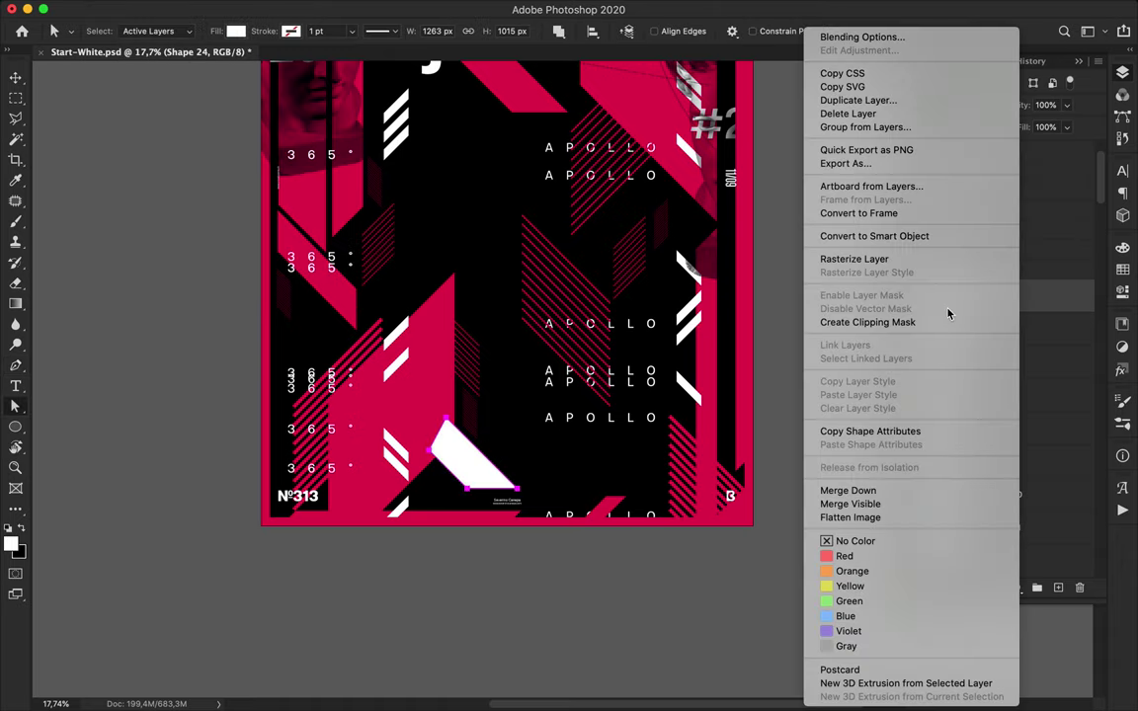
click(884, 260)
key(l)
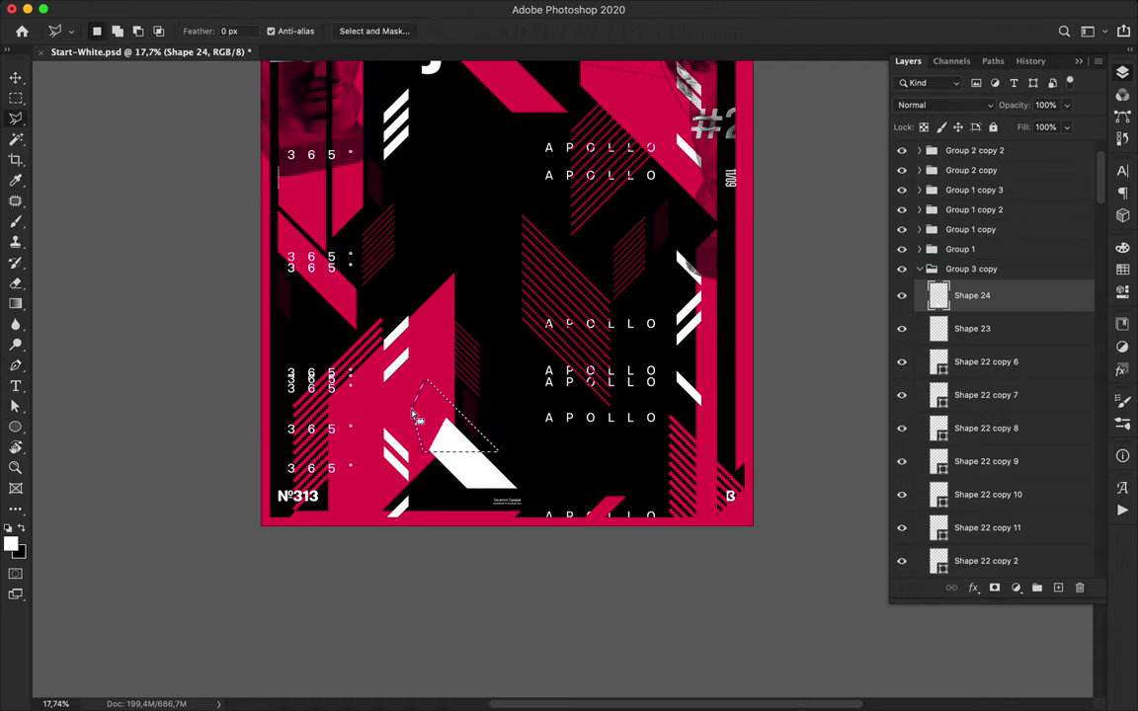
- Copy a white slash onto the left statue's base and stack three more copies on the red shape below it
key(v)
scroll(491, 512, up, 2)
scroll(487, 512, up, 5)
mouse_move(415, 336)
mouse_down()
mouse_move(341, 334)
mouse_move(399, 331)
mouse_up()
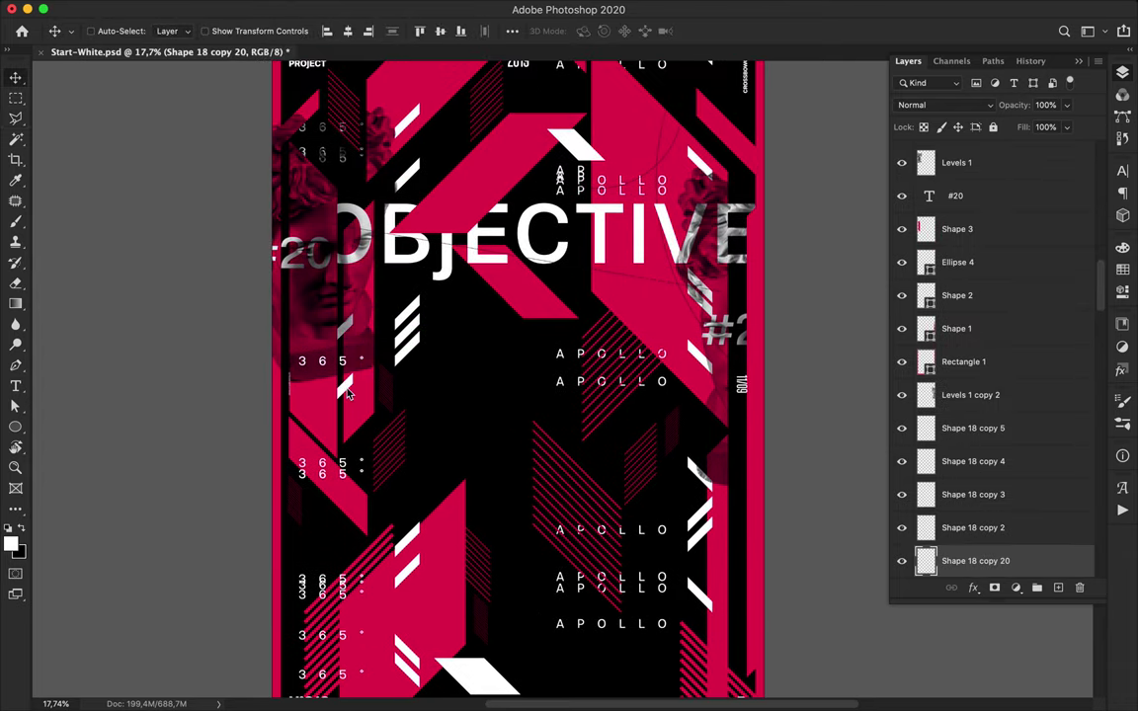
drag(343, 406, 343, 407)
drag(344, 405, 346, 423)
- Draw a 95 by 95 px outlined square below the left statue's 365° text, layered above Shape 3
scroll(358, 304, up, 5)
key(u)
right_click(14, 429)
click(74, 427)
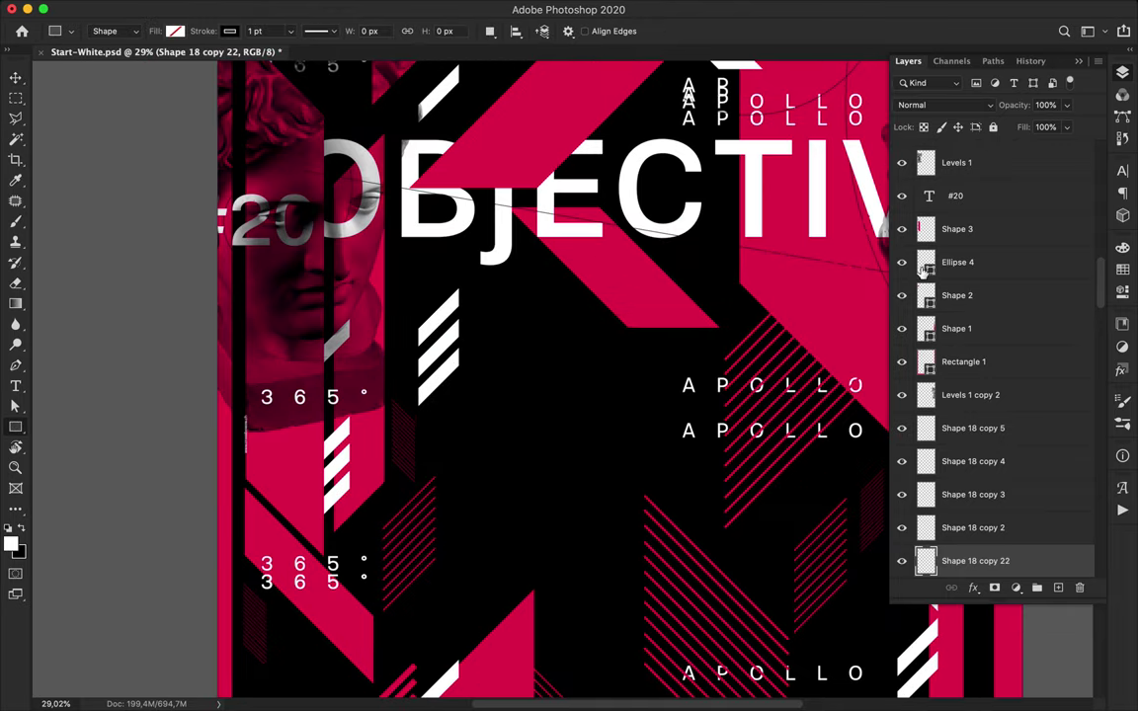
click(975, 231)
drag(261, 447, 265, 450)
scroll(261, 386, up, 5)
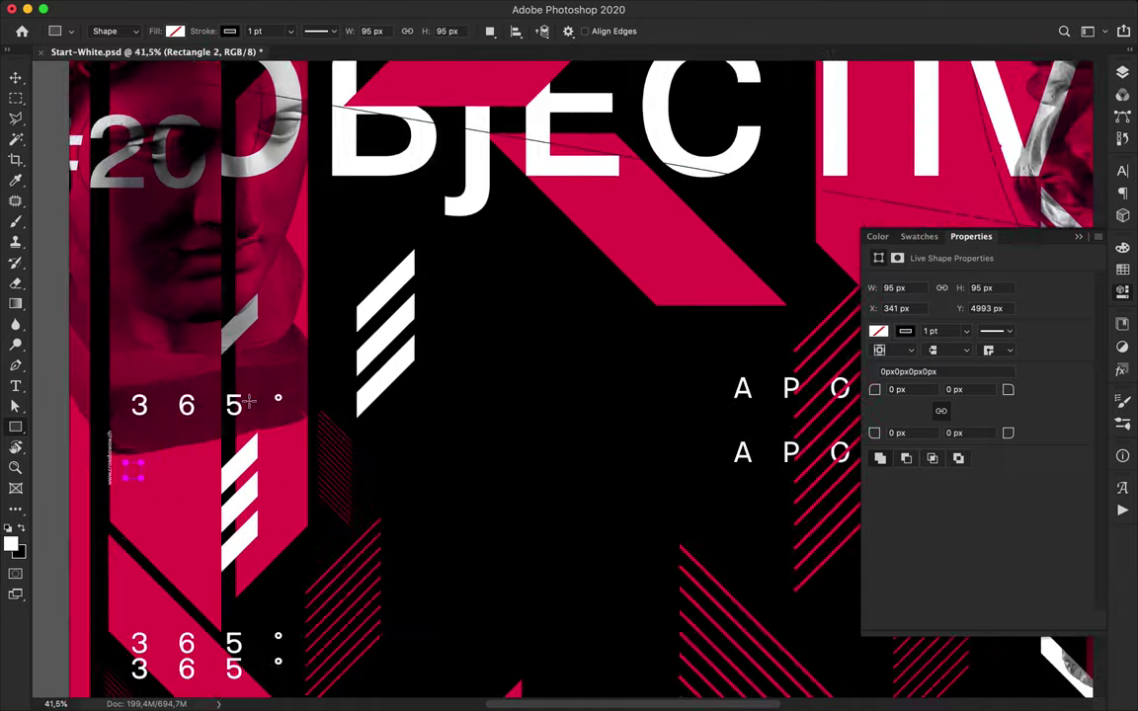
click(318, 30)
- Copy the small square straight down and give the copy a white stroke
key(v)
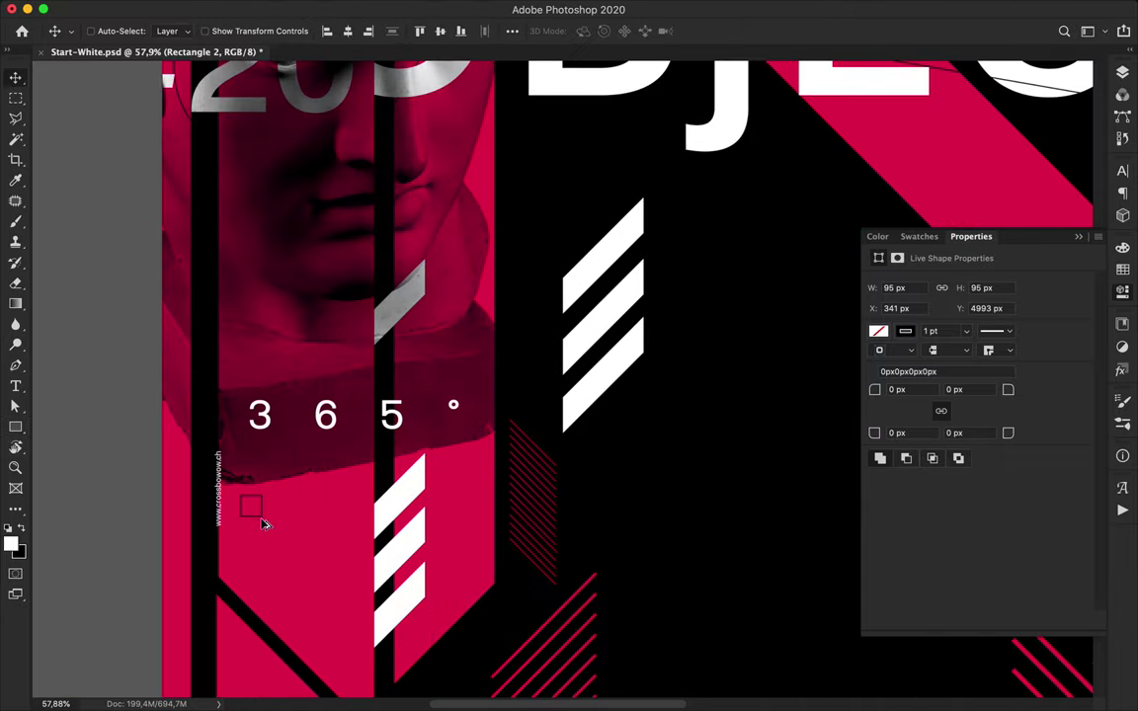
drag(261, 551, 262, 553)
key(a)
click(291, 34)
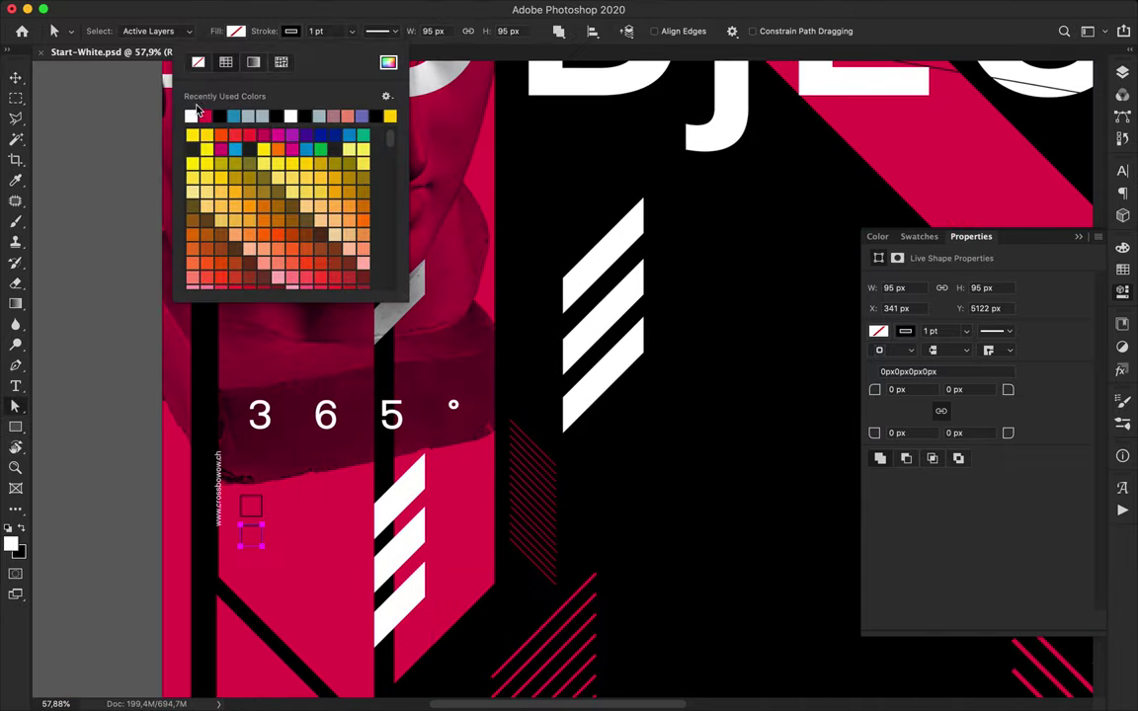
click(192, 115)
- Copy the white-outlined square downward, remove the copy's stroke and fill it black
key(v)
key(a)
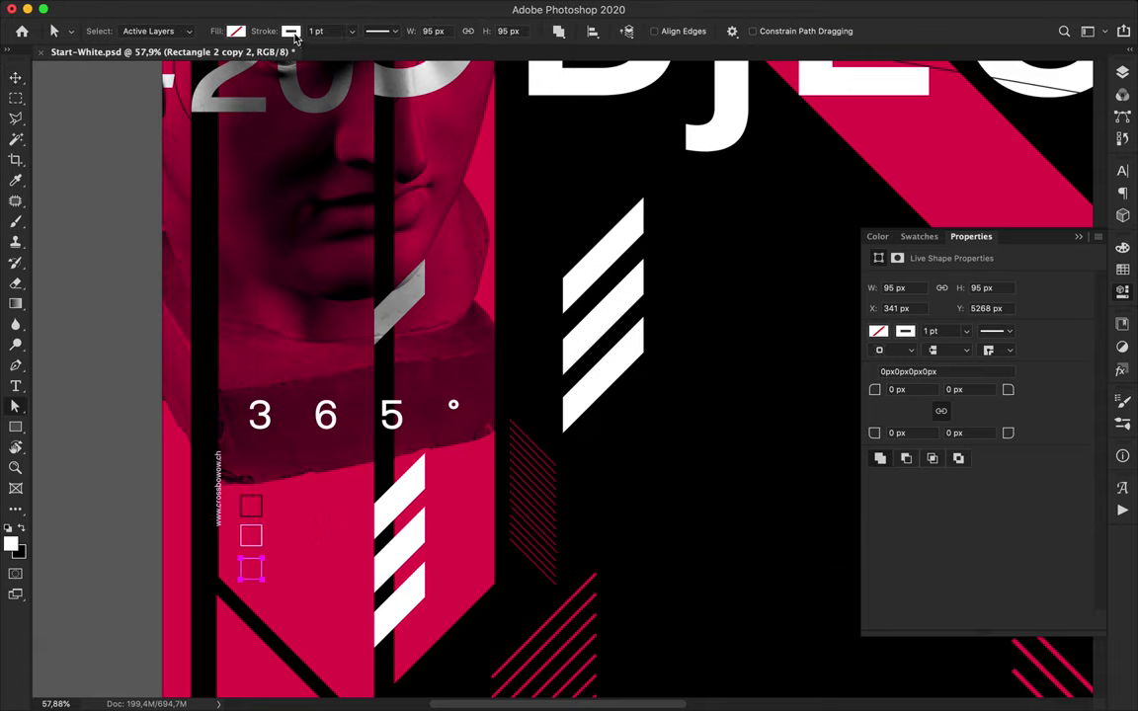
click(291, 34)
click(202, 59)
click(234, 33)
click(166, 114)
- Copy the black square further down onto the lower red band and fill the copy white
key(v)
drag(250, 578, 249, 673)
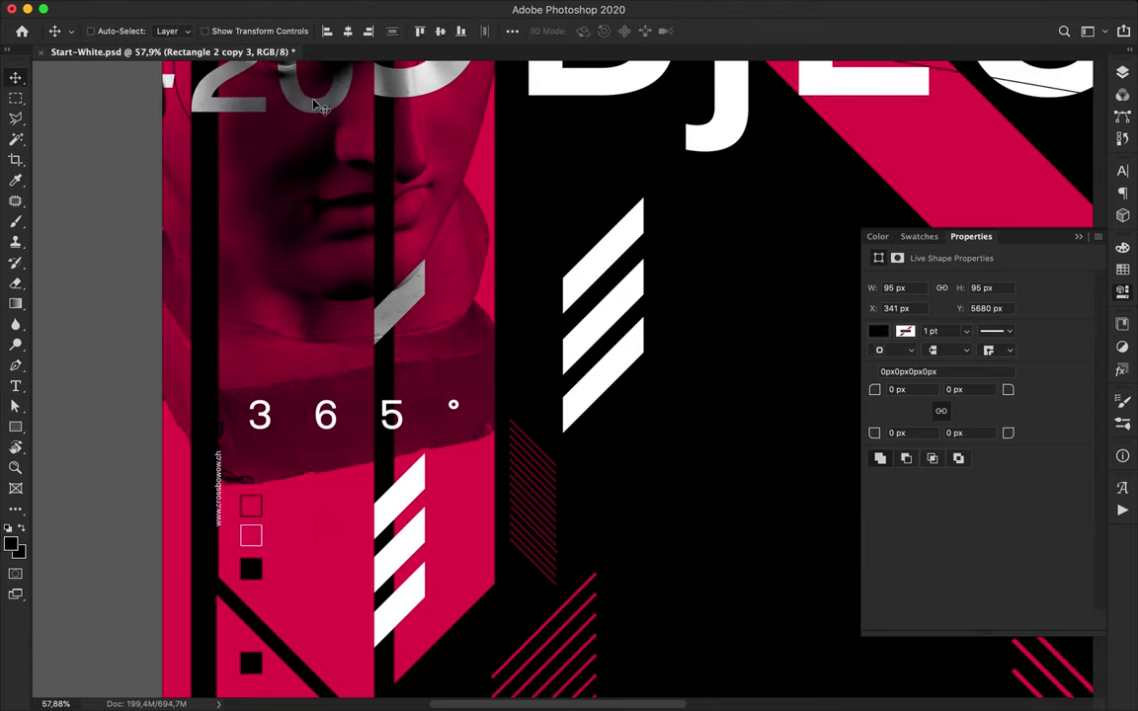
key(a)
click(235, 34)
click(153, 115)
- Copy the white-outlined square down to just below the solid white square
key(v)
scroll(257, 247, down, 5)
super+click(260, 275)
super+click(262, 278)
drag(262, 286, 263, 448)
scroll(331, 387, down, 5)
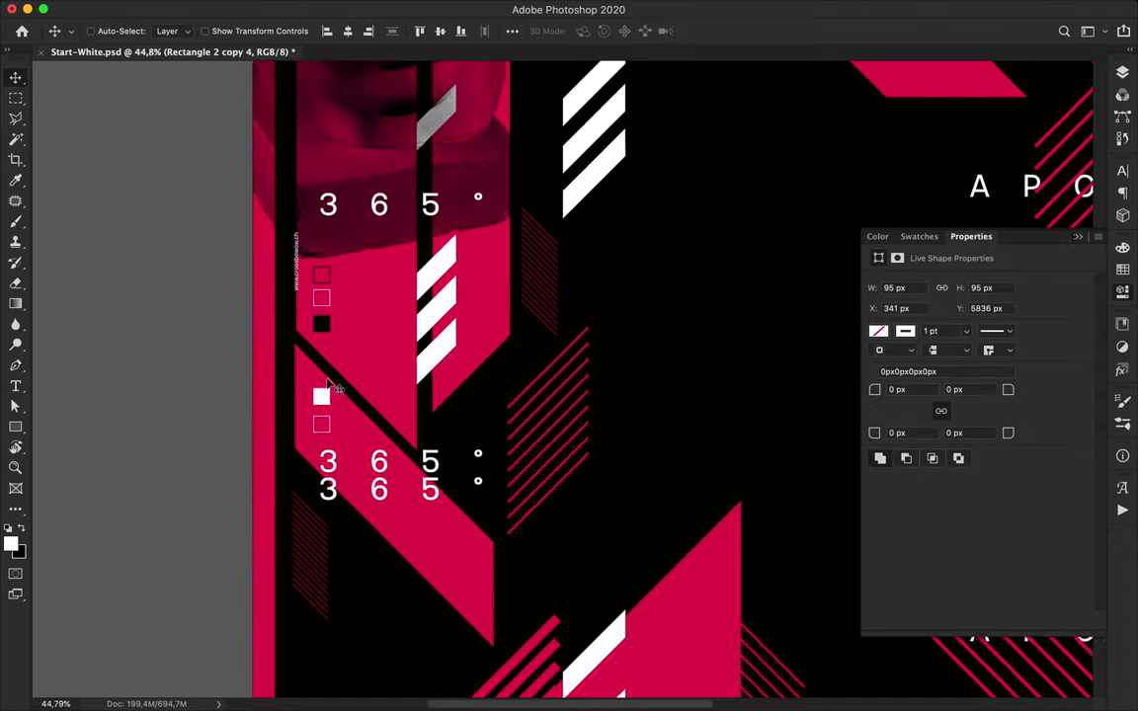
- Copy the black, white-outlined and solid white squares up the same column around the 365° text and over the statue
super+click(350, 391)
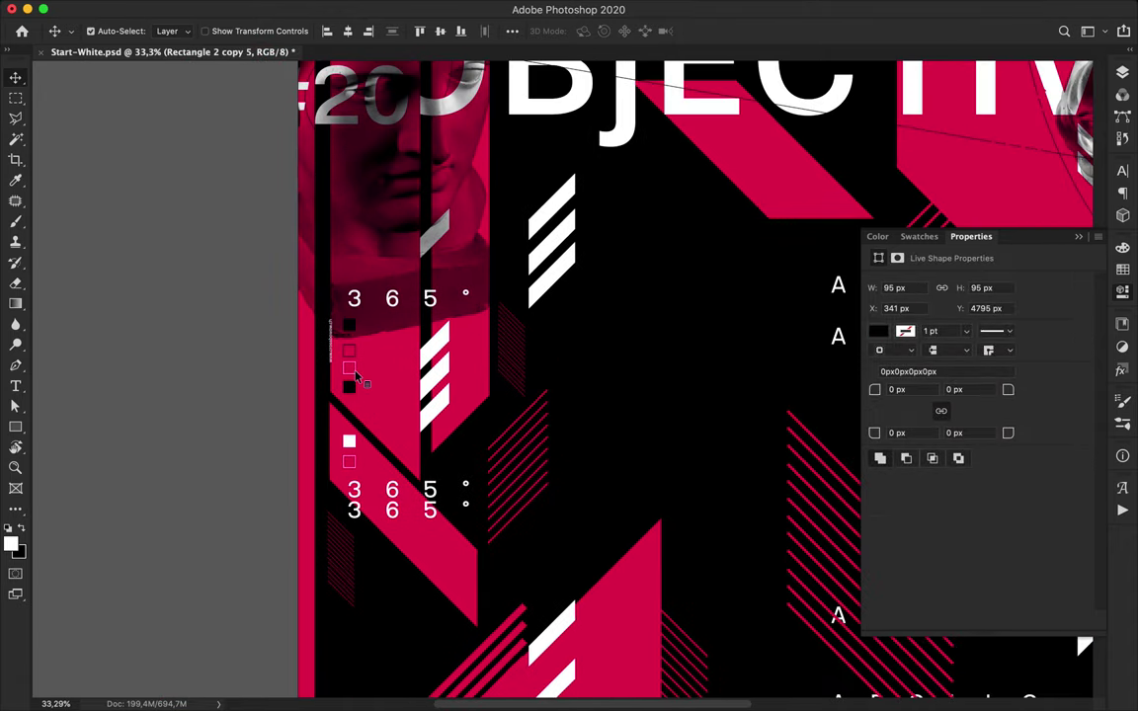
super+click(347, 333)
super+click(354, 332)
super+click(353, 259)
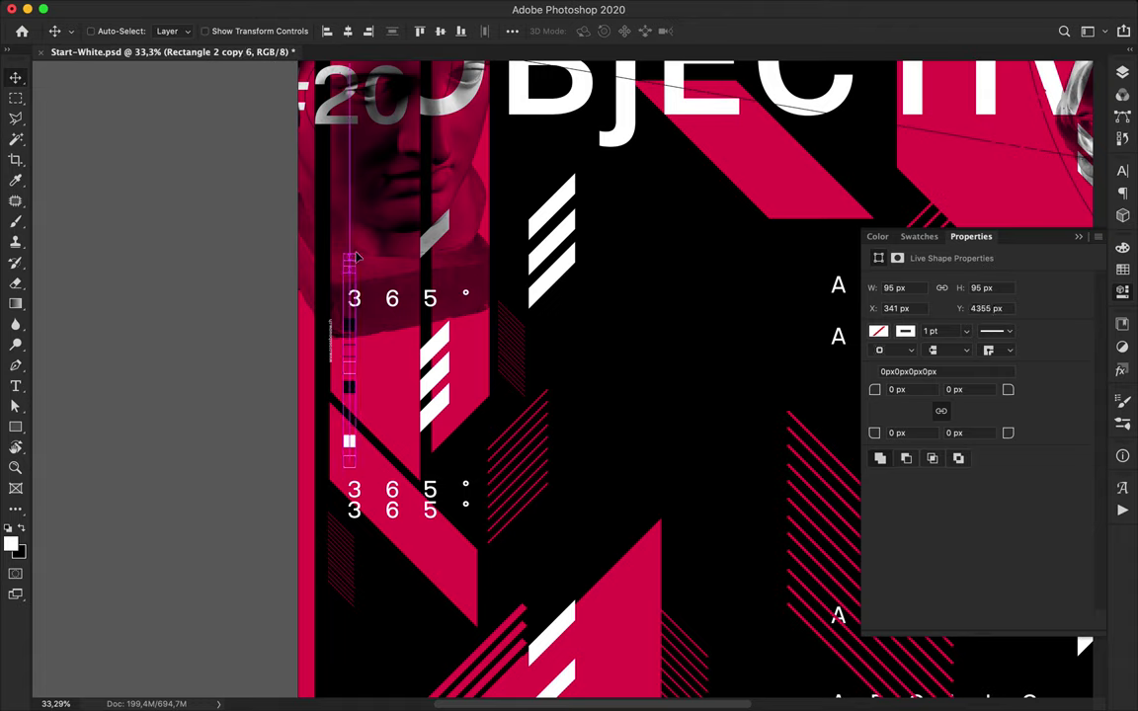
super+click(353, 447)
drag(354, 444, 353, 228)
scroll(357, 233, up, 5)
drag(352, 334, 351, 129)
- Copy a white square into the black area beside the central white slashes and add a red-filled copy below it
drag(351, 129, 646, 374)
scroll(650, 419, up, 5)
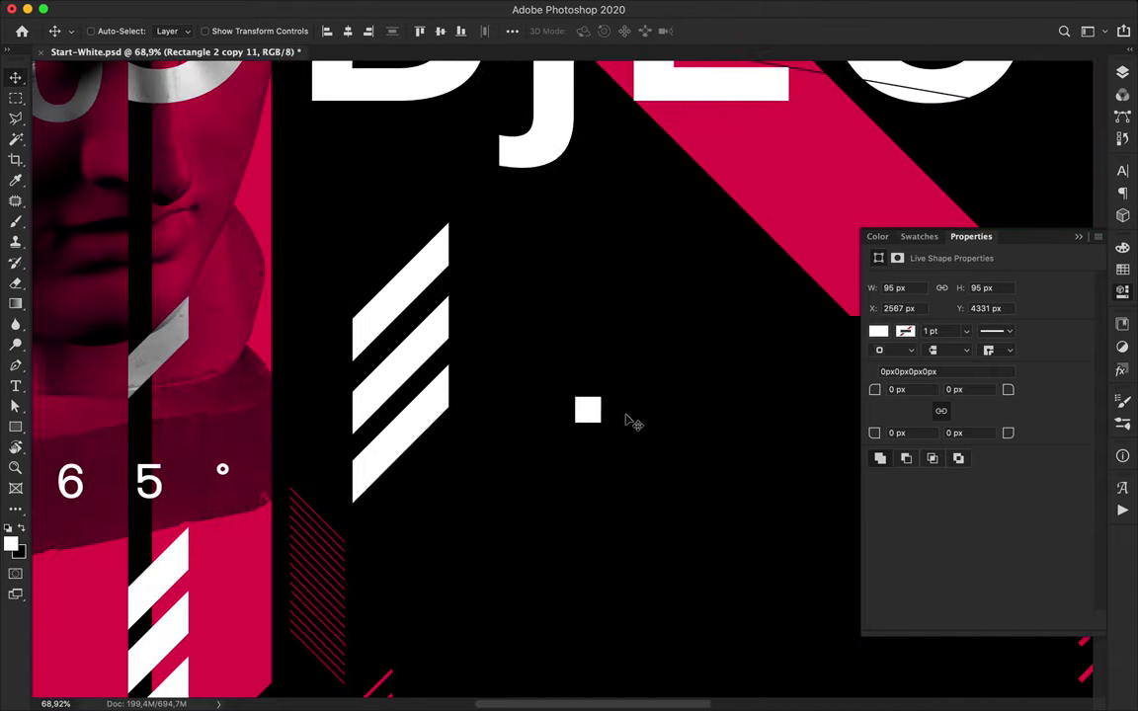
key(a)
click(239, 32)
click(166, 112)
- Copy the red square directly below itself and give the copy no fill and a red outline
key(v)
drag(589, 454, 591, 495)
key(a)
click(238, 31)
click(144, 63)
click(290, 32)
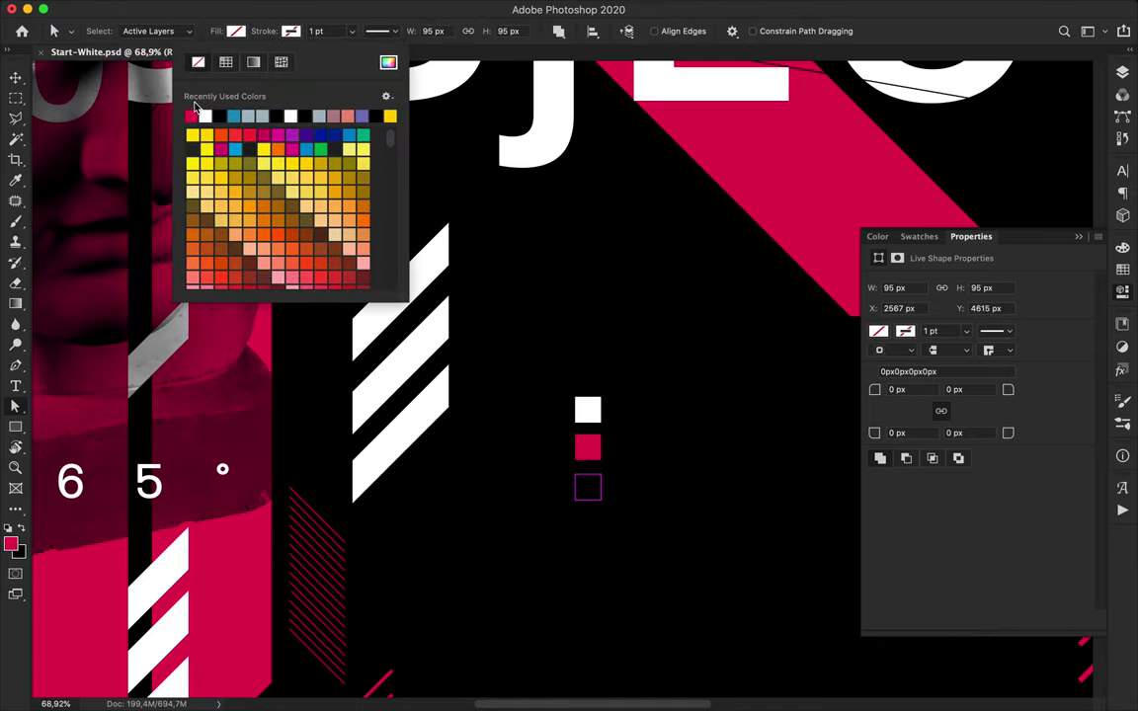
click(385, 32)
click(296, 186)
key(Escape)
key(v)
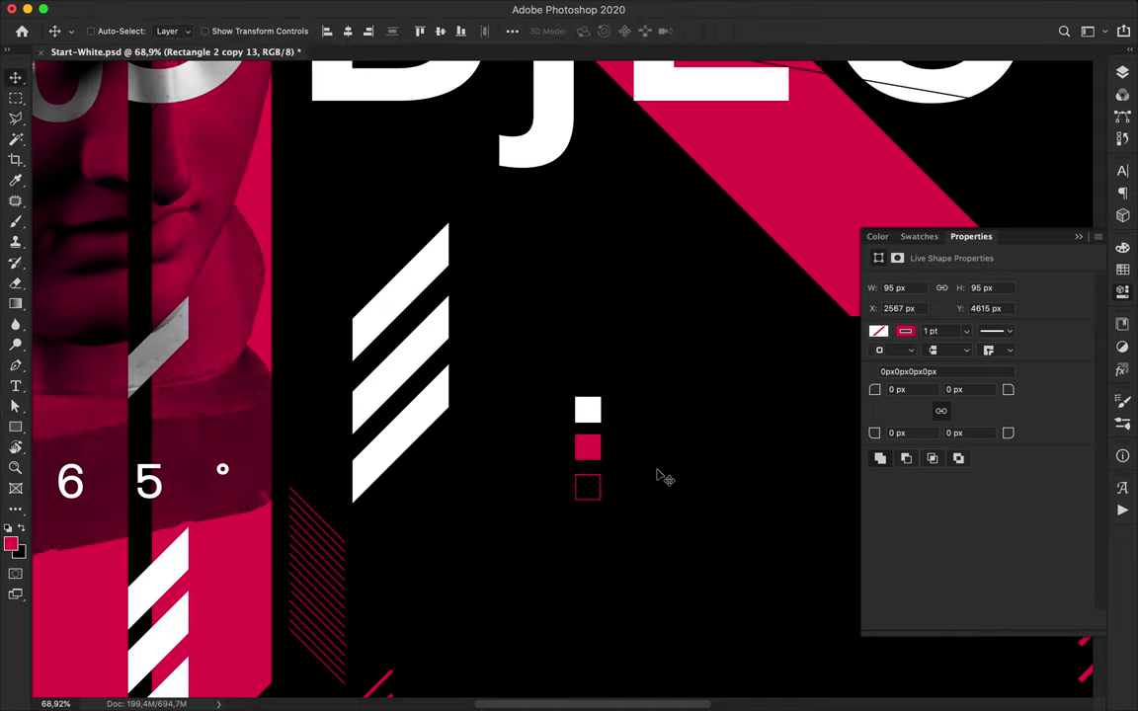
- Copy the white, red and red-outlined squares up the same column towards the B of OBJECTIVE
key(super+minus)
scroll(655, 481, down, 3)
scroll(593, 389, up, 5)
drag(588, 413, 336, 123)
scroll(374, 246, down, 6)
scroll(482, 176, down, 2)
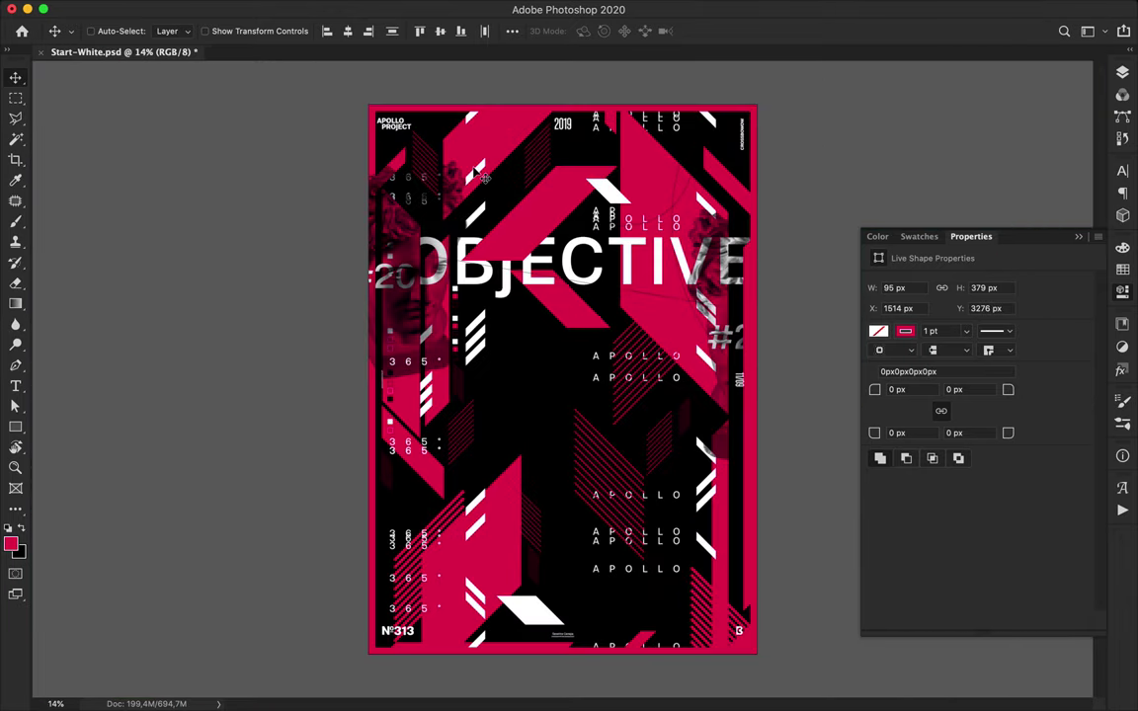
- Copy the three squares to the poster's lower edge, rotate them into a horizontal row and place it below the white parallelogram
scroll(464, 304, up, 1)
drag(463, 304, 508, 663)
key(super+t)
key(Return)
scroll(504, 657, up, 5)
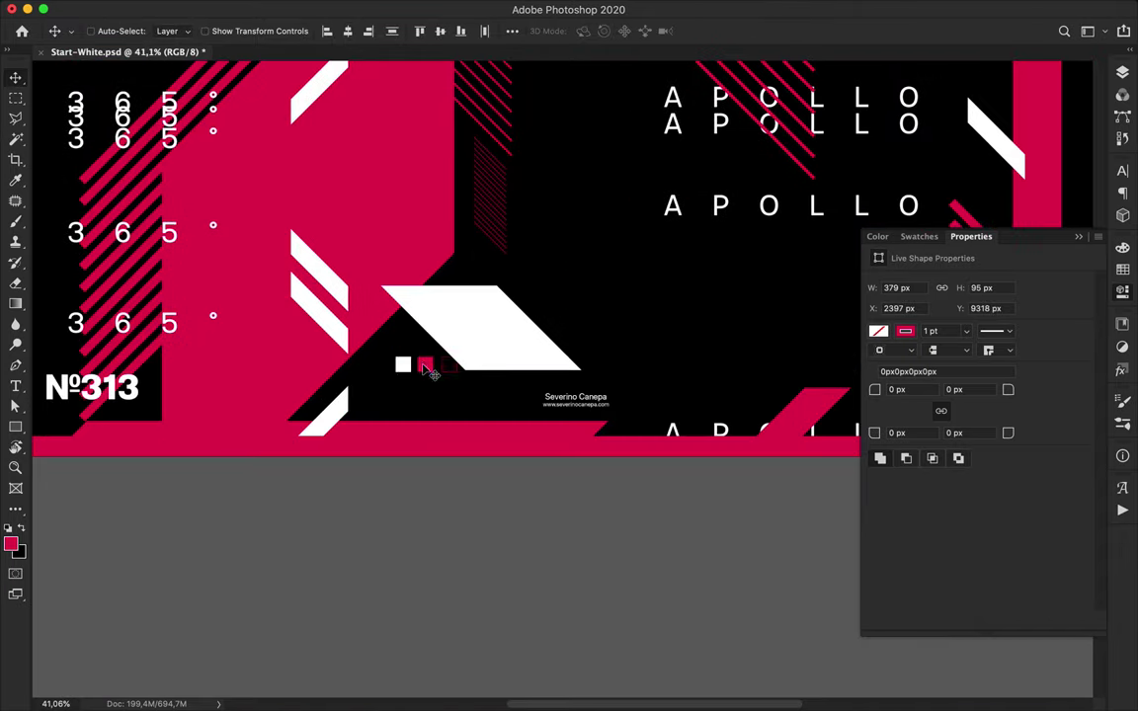
drag(427, 368, 385, 406)
- Copy the vertical trio of squares beside the tip of the lower red shape and into the black area near the 11/09 text
scroll(385, 405, up, 8)
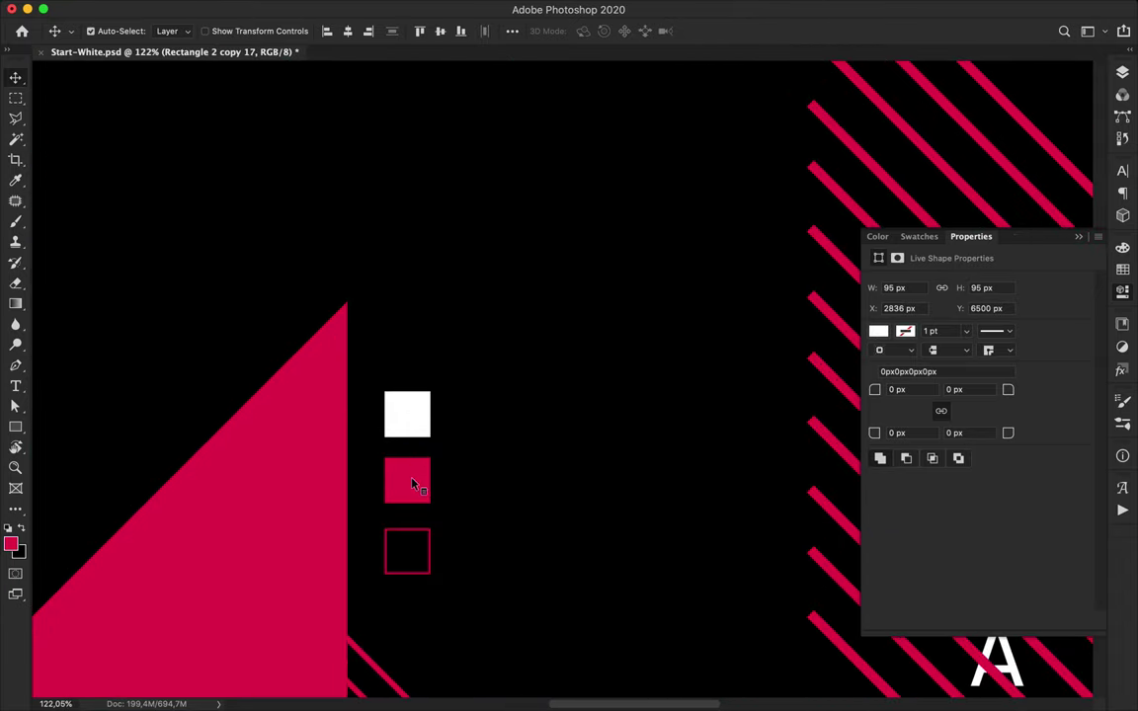
drag(431, 576, 403, 480)
scroll(403, 480, down, 8)
- Copy the black, white and outlined squares from the 365° column onto the red border band below 11/09
scroll(296, 454, up, 8)
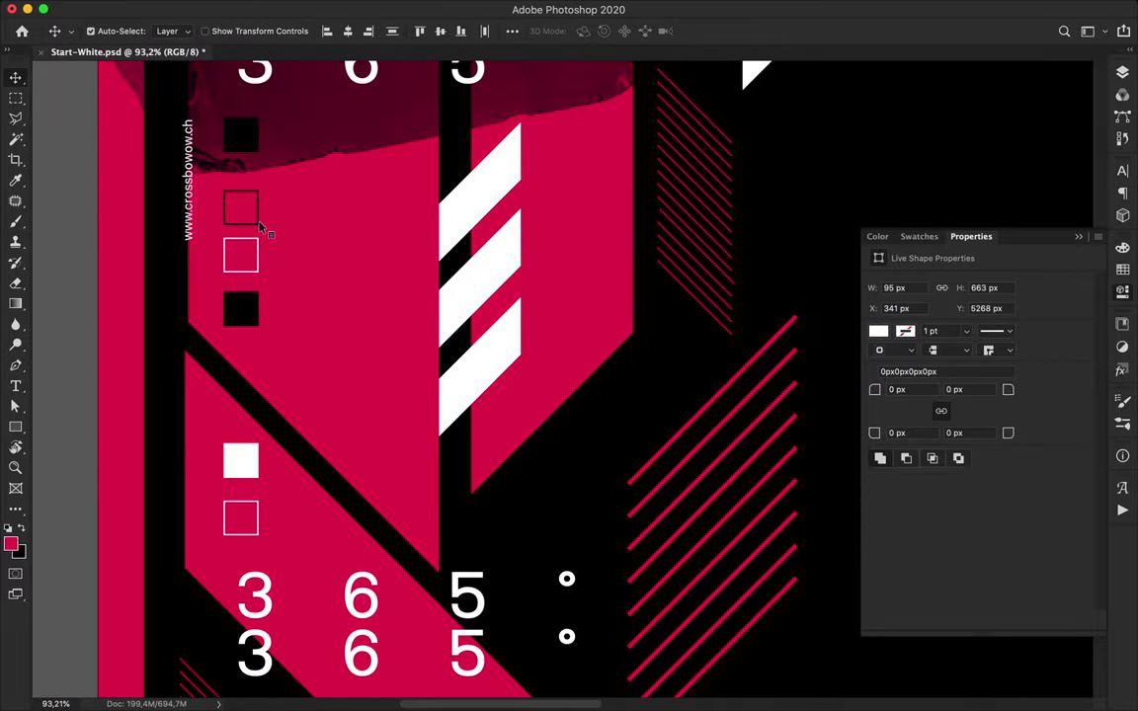
scroll(263, 228, down, 8)
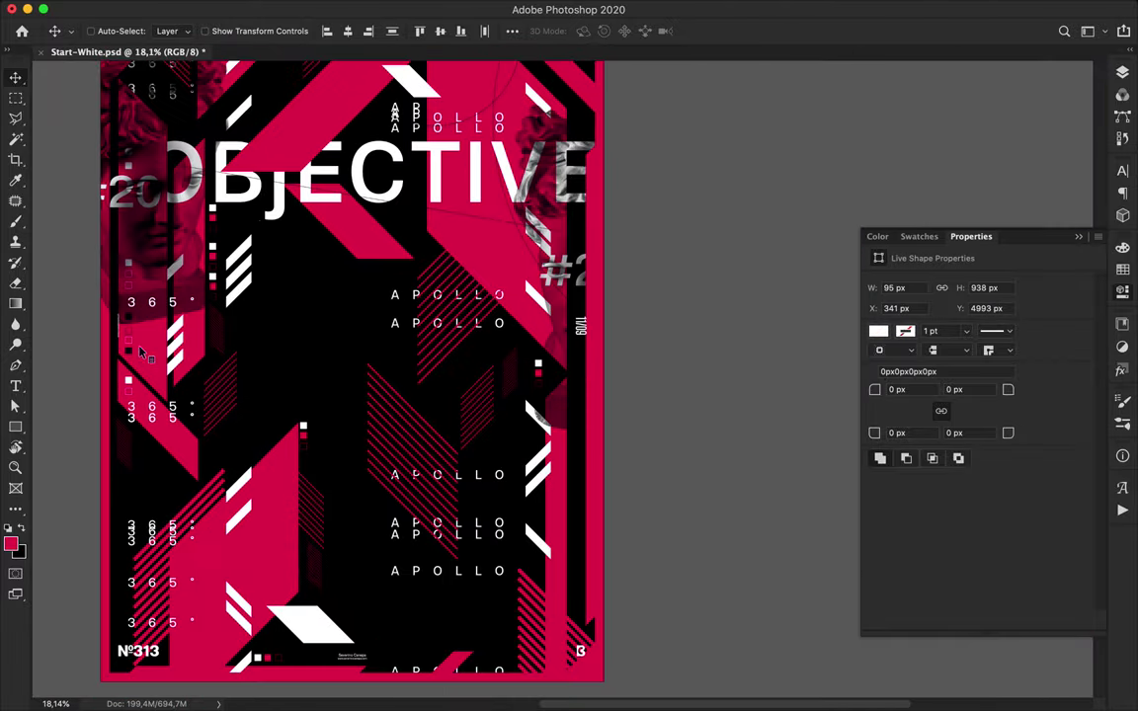
drag(126, 324, 594, 468)
scroll(596, 470, up, 8)
drag(522, 436, 529, 436)
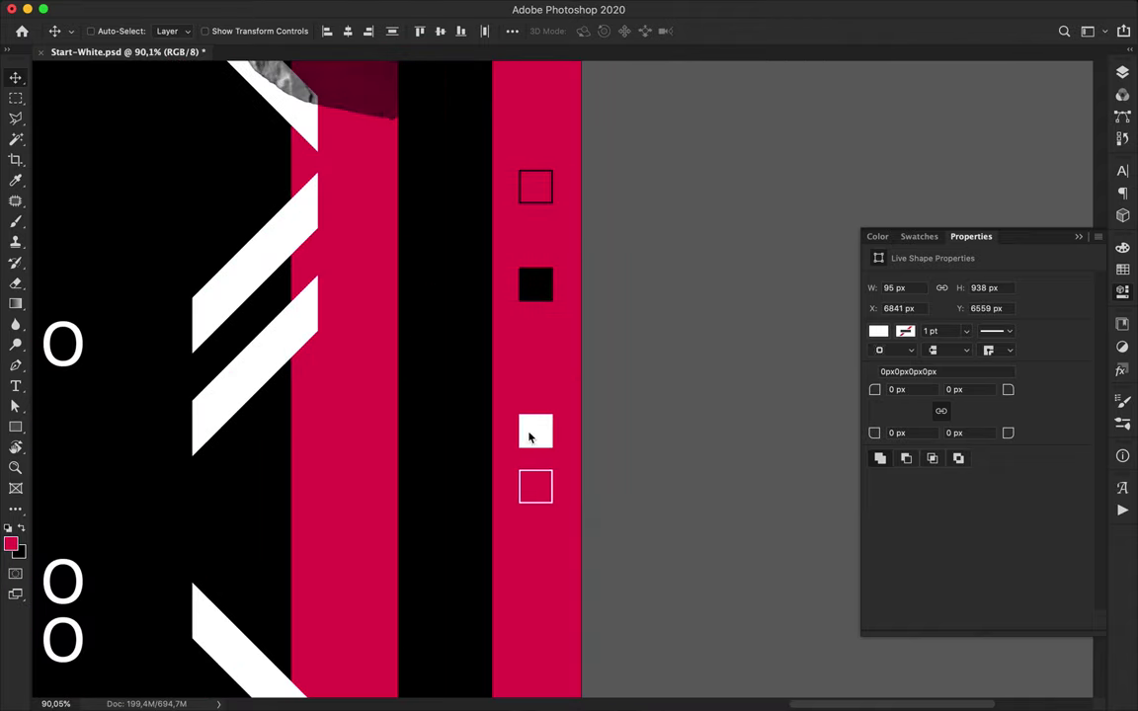
- Copy the white and white-outlined squares further down the red border band towards the bottom corner
super+click(552, 507)
drag(553, 511, 544, 649)
scroll(541, 416, down, 20)
scroll(535, 419, down, 3)
scroll(534, 420, up, 3)
- Scatter copies of the white square around the B logo and along the bottom red border
drag(547, 389, 543, 252)
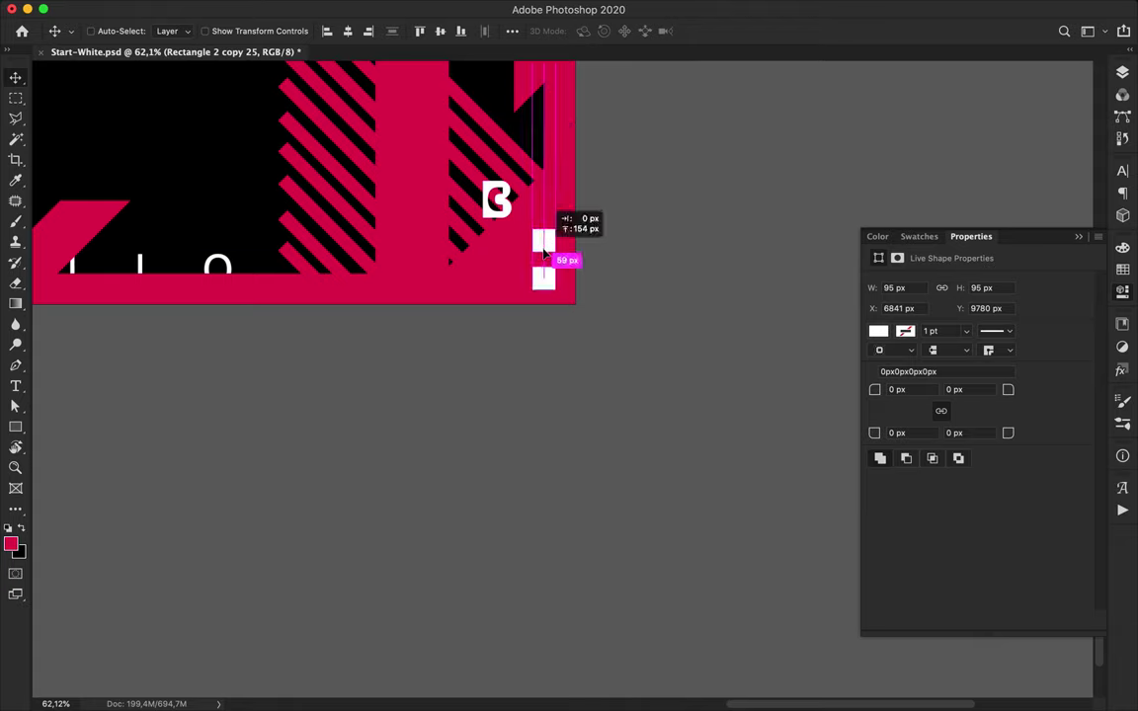
mouse_move(392, 286)
mouse_down()
mouse_move(351, 287)
mouse_move(412, 286)
mouse_up()
drag(541, 280, 521, 282)
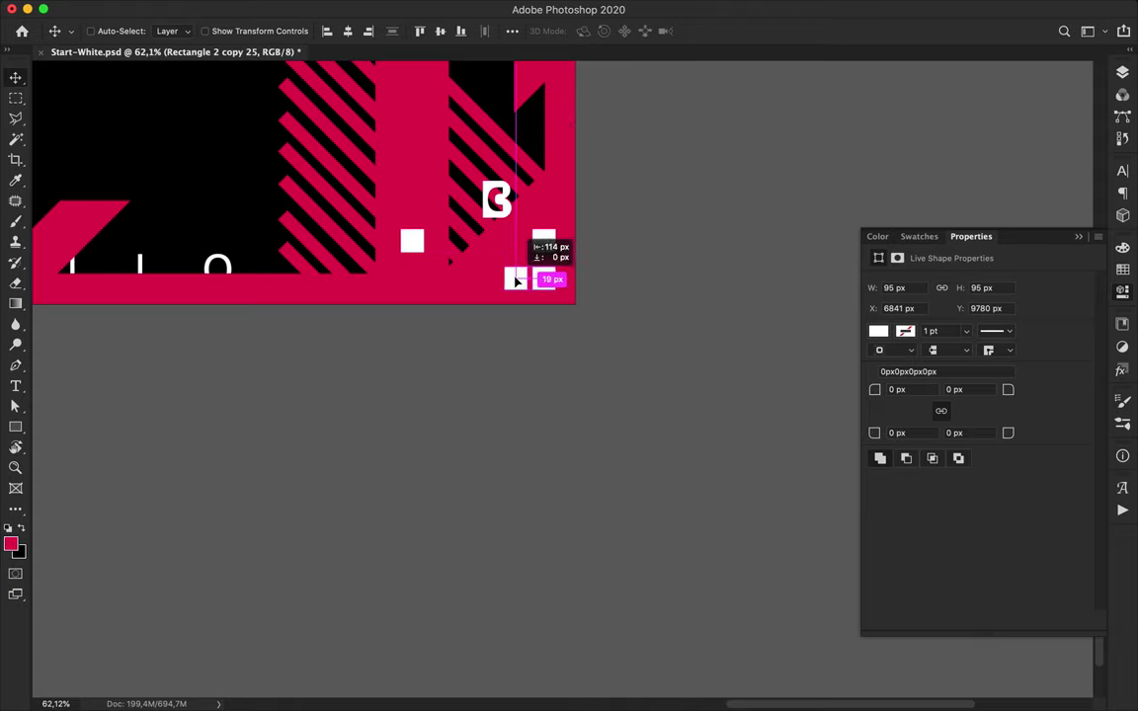
drag(356, 282, 337, 282)
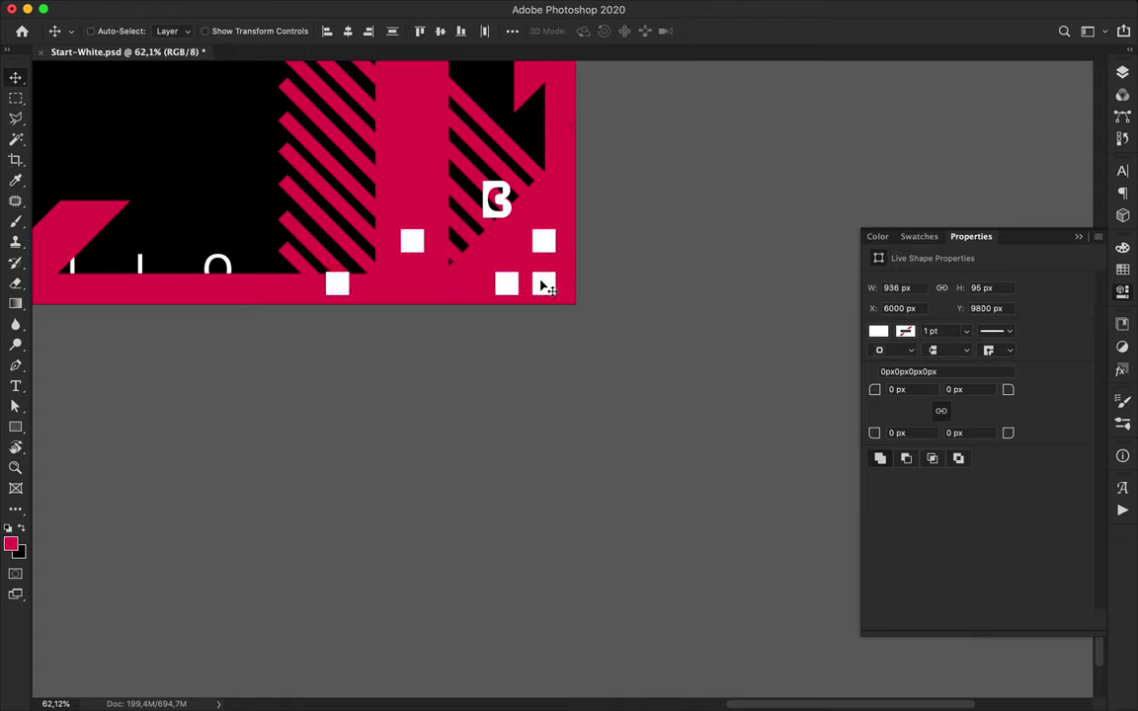
- Copy a black square up the red border band, to just below the 11/09 text
scroll(547, 289, up, 15)
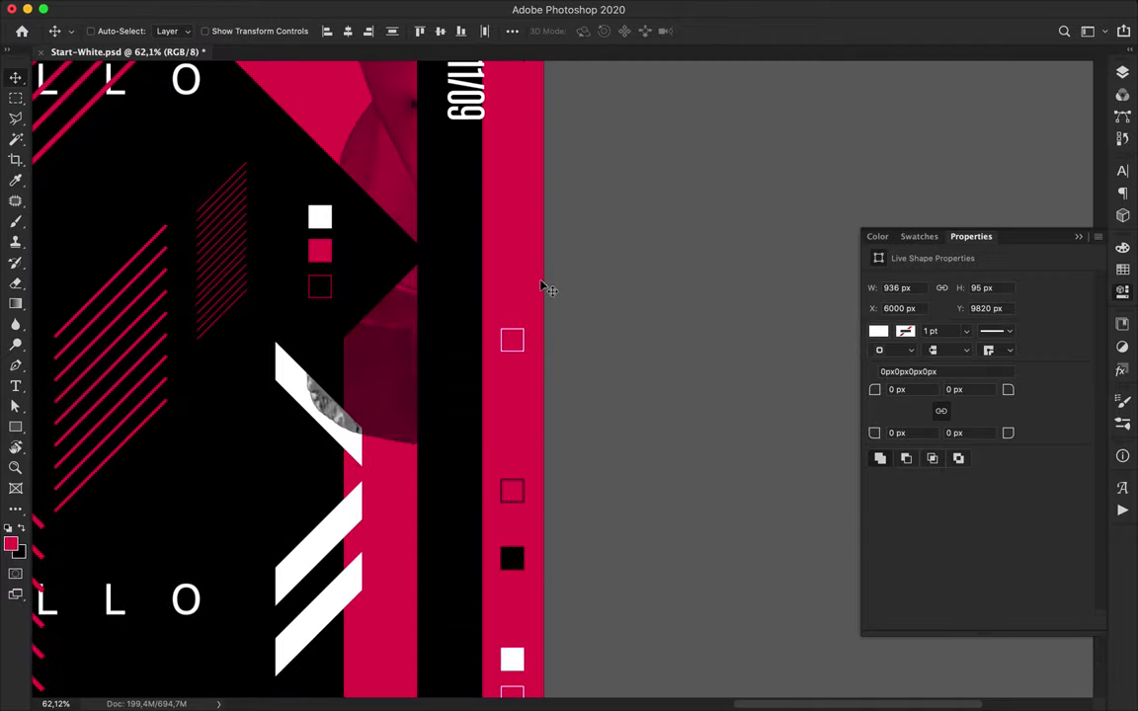
scroll(547, 288, down, 5)
scroll(542, 293, down, 4)
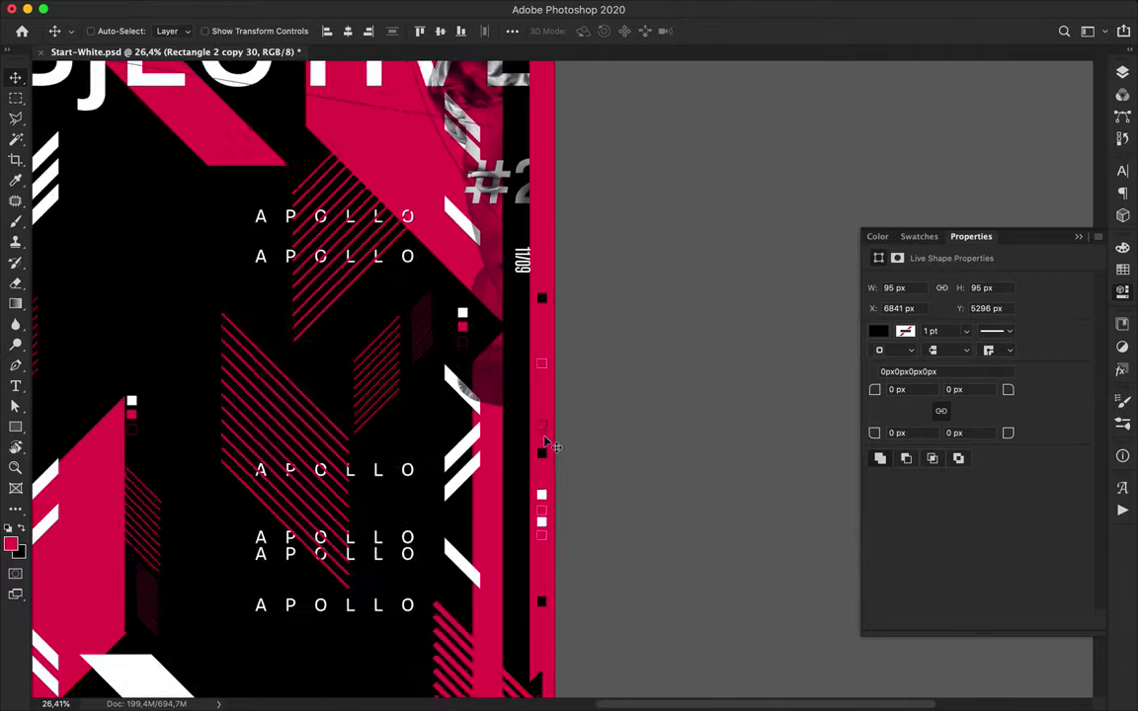
scroll(732, 142, up, 4)
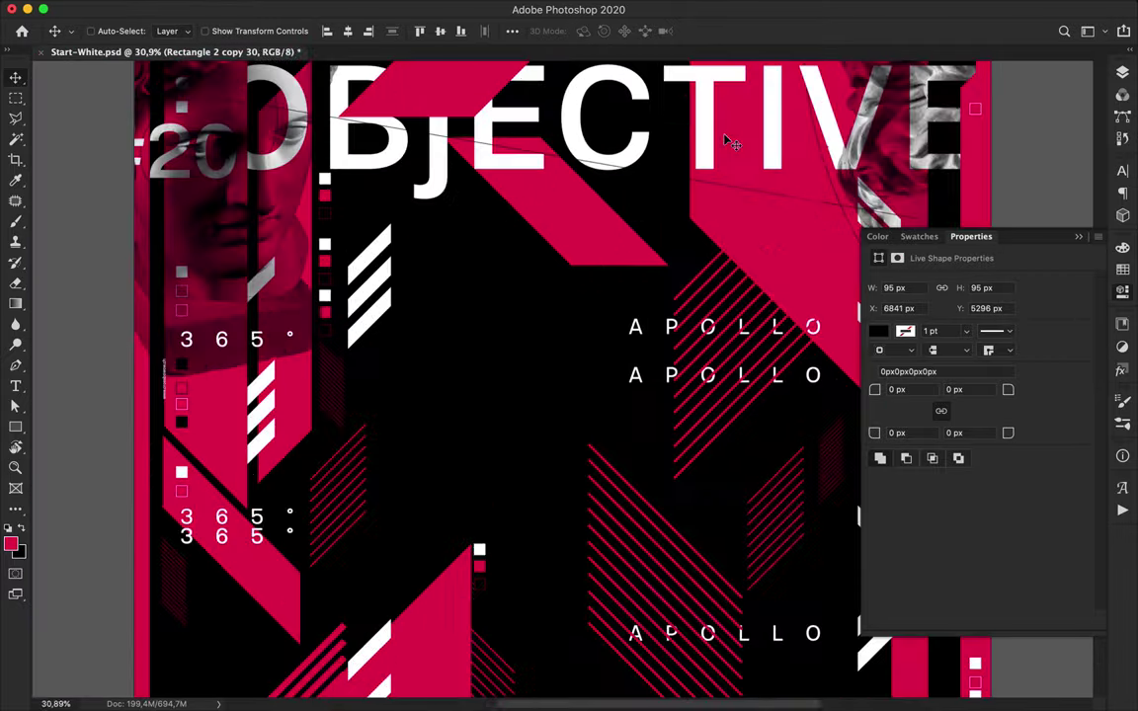
- Draw an angular shape behind the CROSSBOWOW text in the top corner with the Pen tool and fill it red
scroll(711, 217, up, 5)
key(p)
click(688, 381)
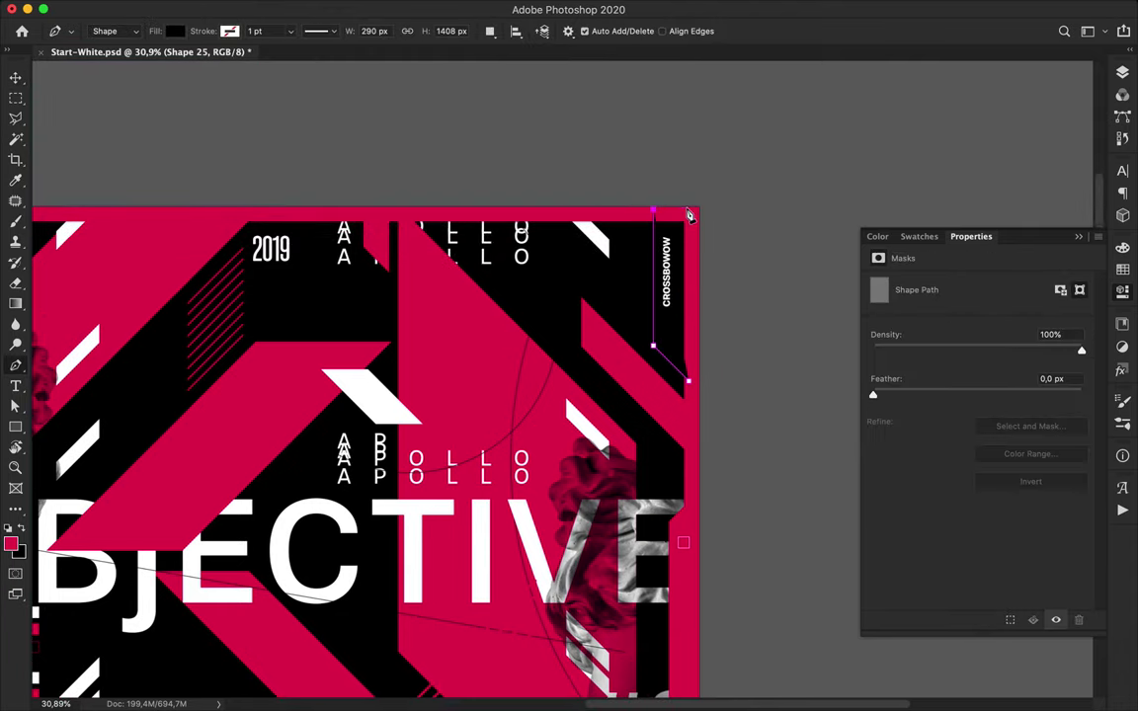
key(a)
click(235, 33)
click(136, 114)
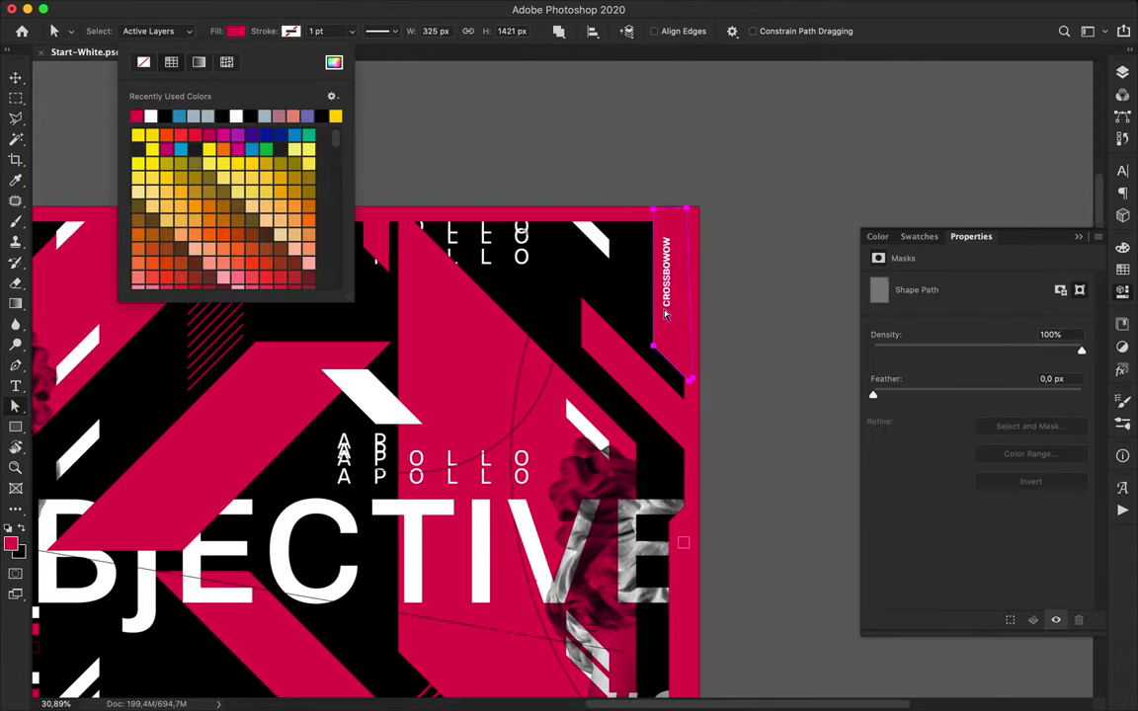
key(v)
- Draw a small red slanted bar beside the top APOLLO texts, rasterize its layer and trim off its upper edge
key(p)
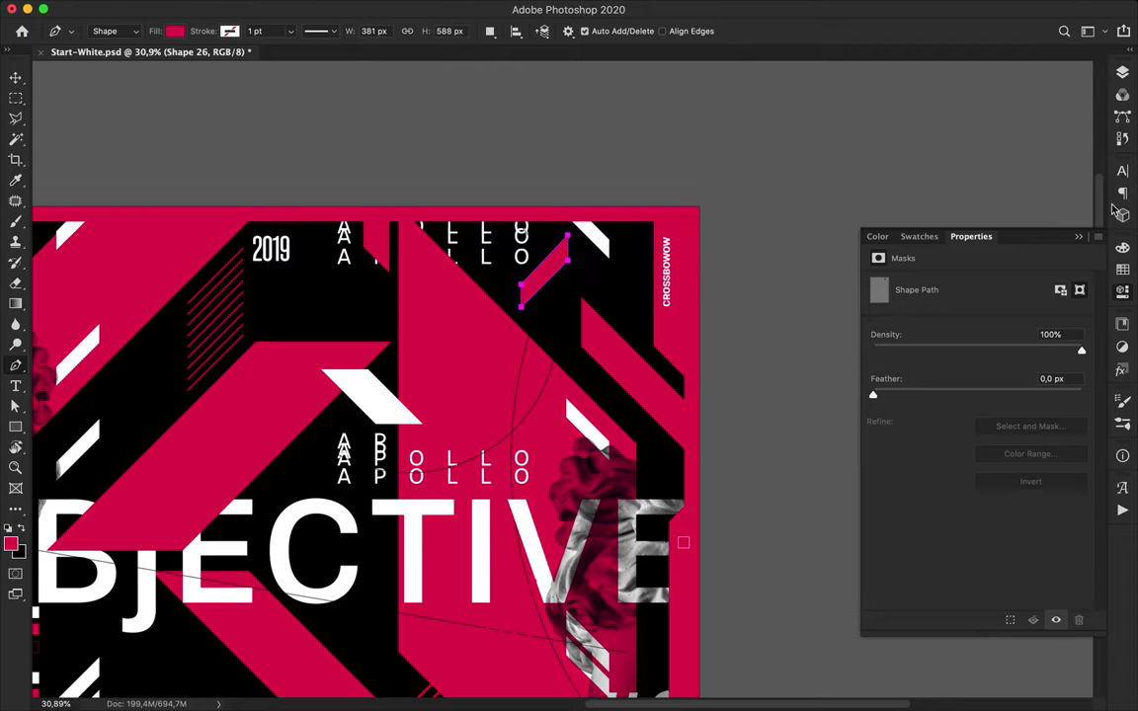
click(1123, 73)
scroll(1002, 247, down, 15)
scroll(1001, 255, up, 9)
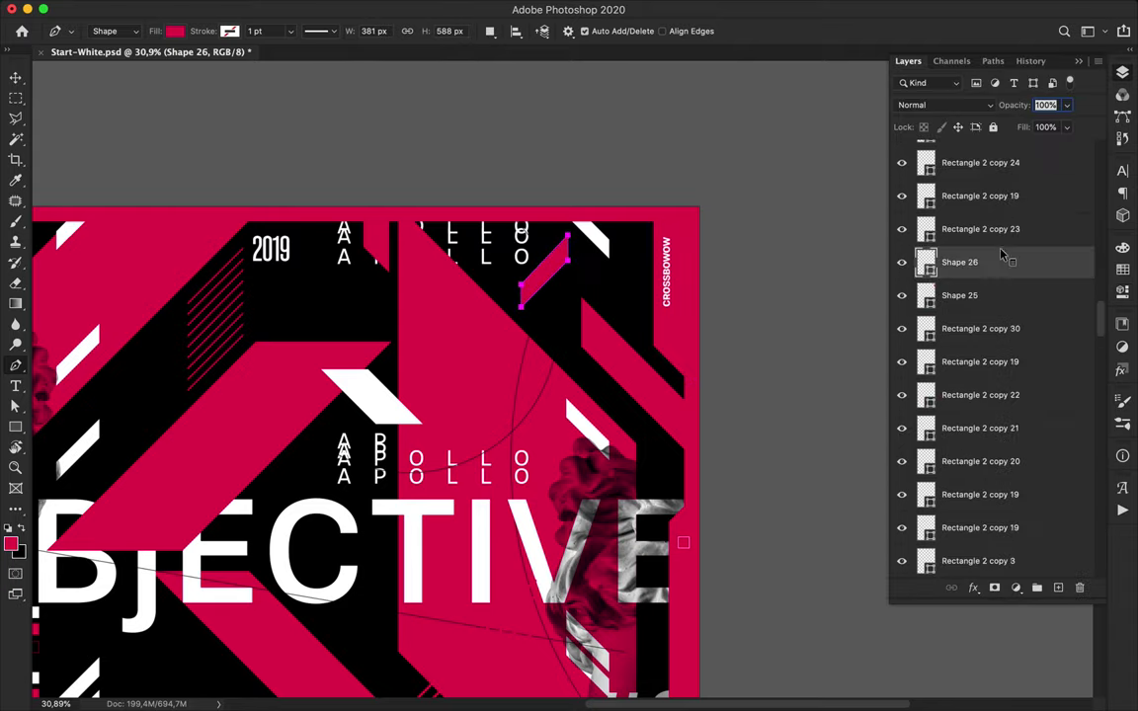
right_click(919, 262)
click(780, 262)
key(l)
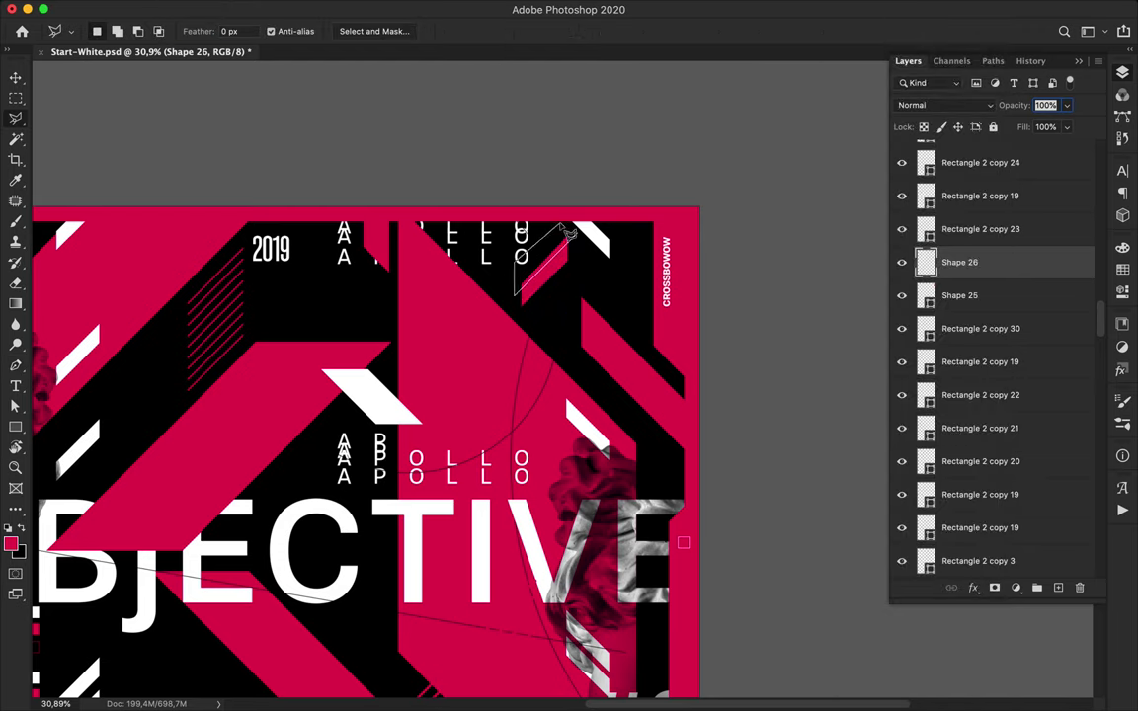
key(super+d)
- Duplicate the red slanted bar and position the copy next to the original as a parallel pair
key(v)
drag(554, 270, 556, 307)
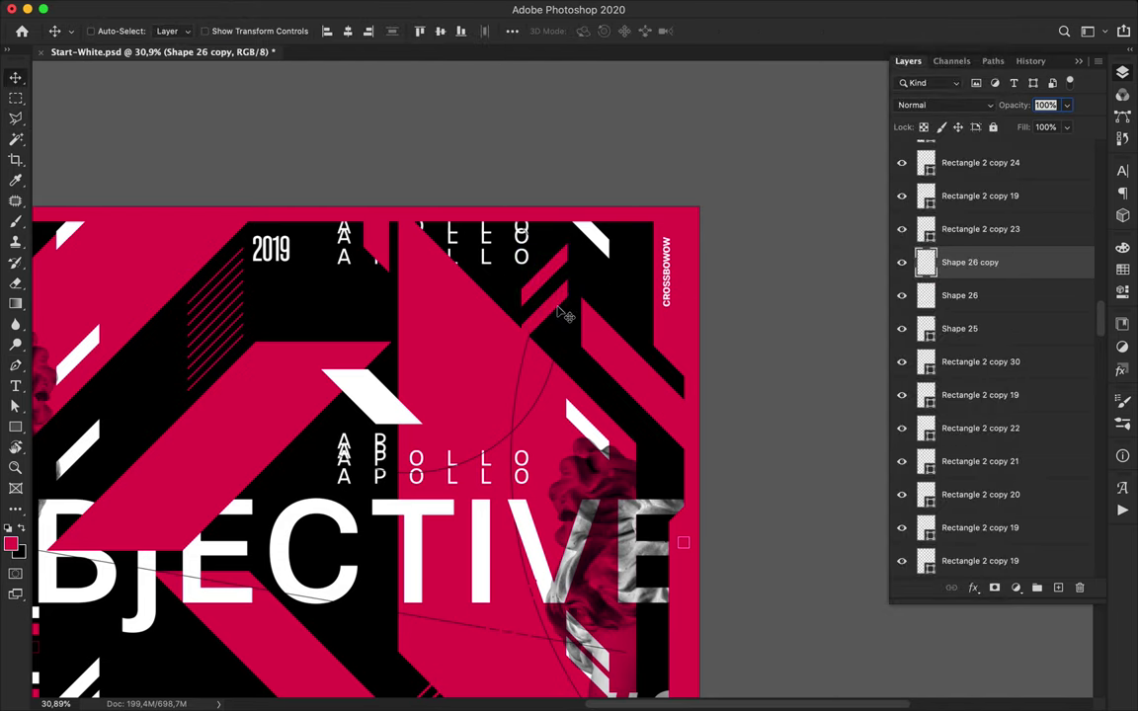
key(super+minus)
scroll(561, 326, down, 2)
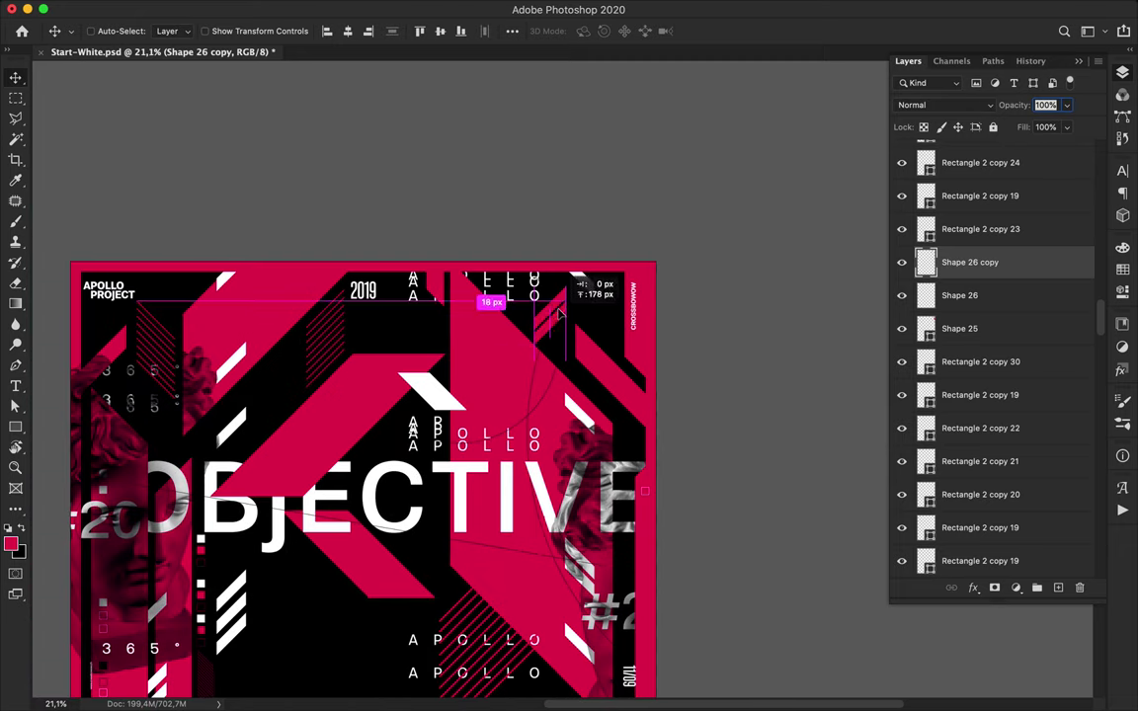
scroll(568, 300, down, 2)
scroll(583, 287, down, 5)
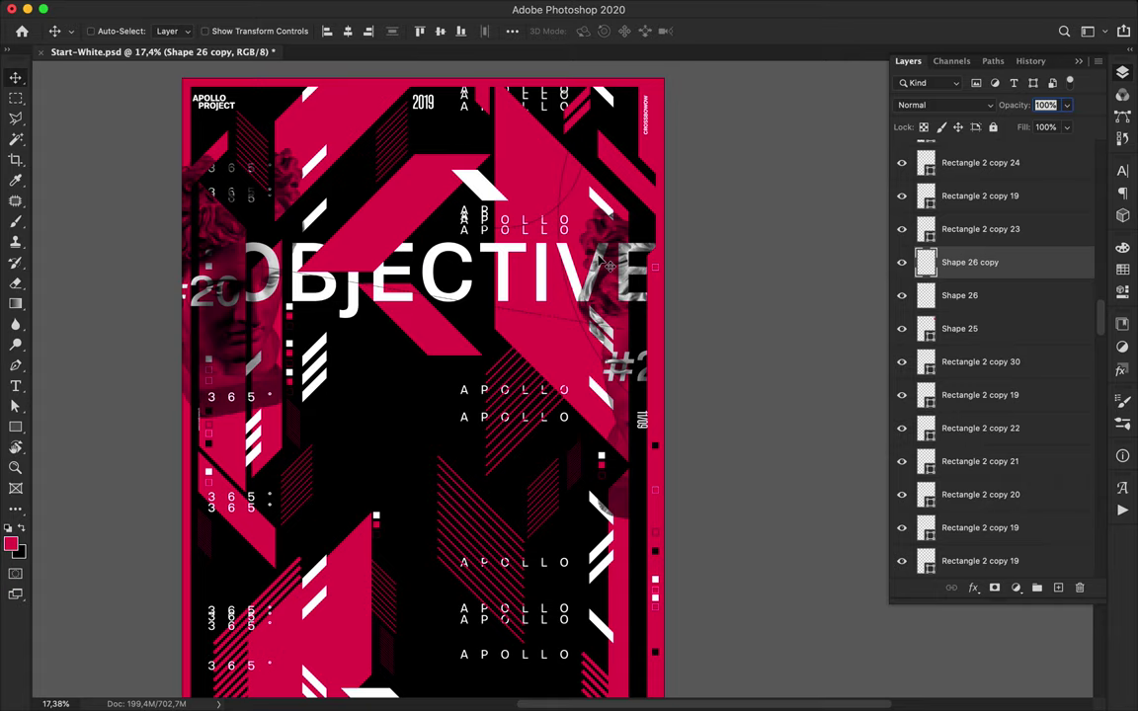
- Copy the slanted bar near the central white slashes, flip it horizontally and distribute mirrored copies along that column
scroll(608, 265, up, 1)
ctrl+click(576, 129)
drag(579, 129, 329, 436)
click(192, 8)
mouse_move(164, 6)
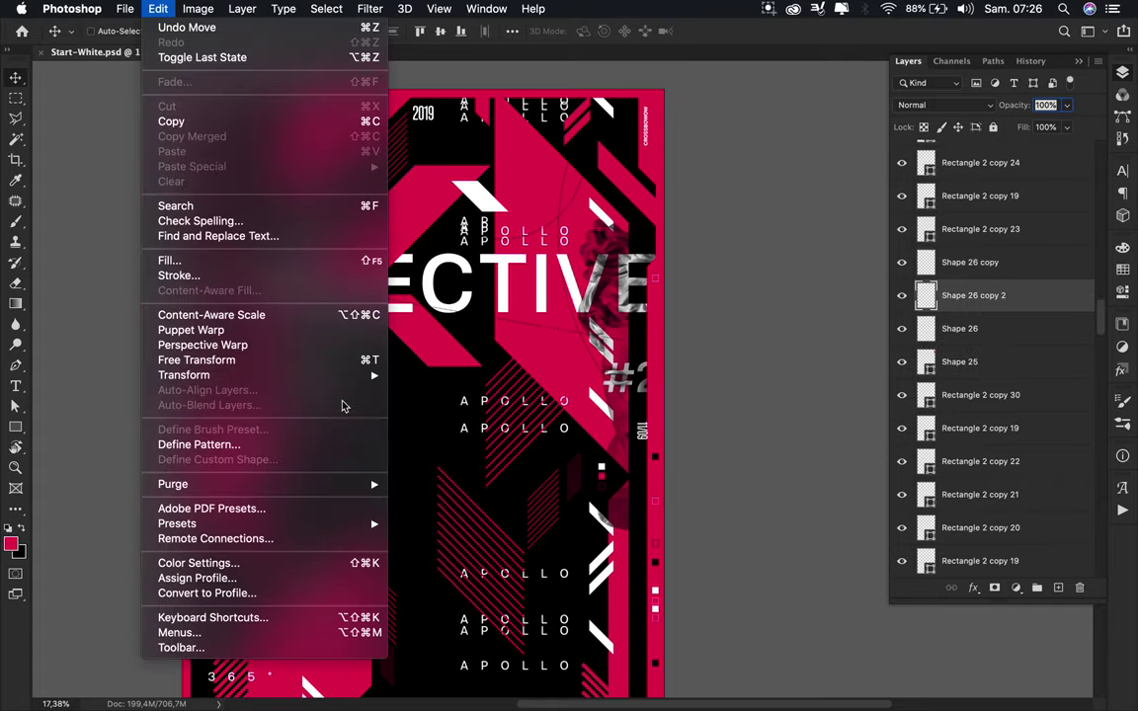
mouse_move(336, 375)
click(459, 620)
drag(344, 467, 308, 186)
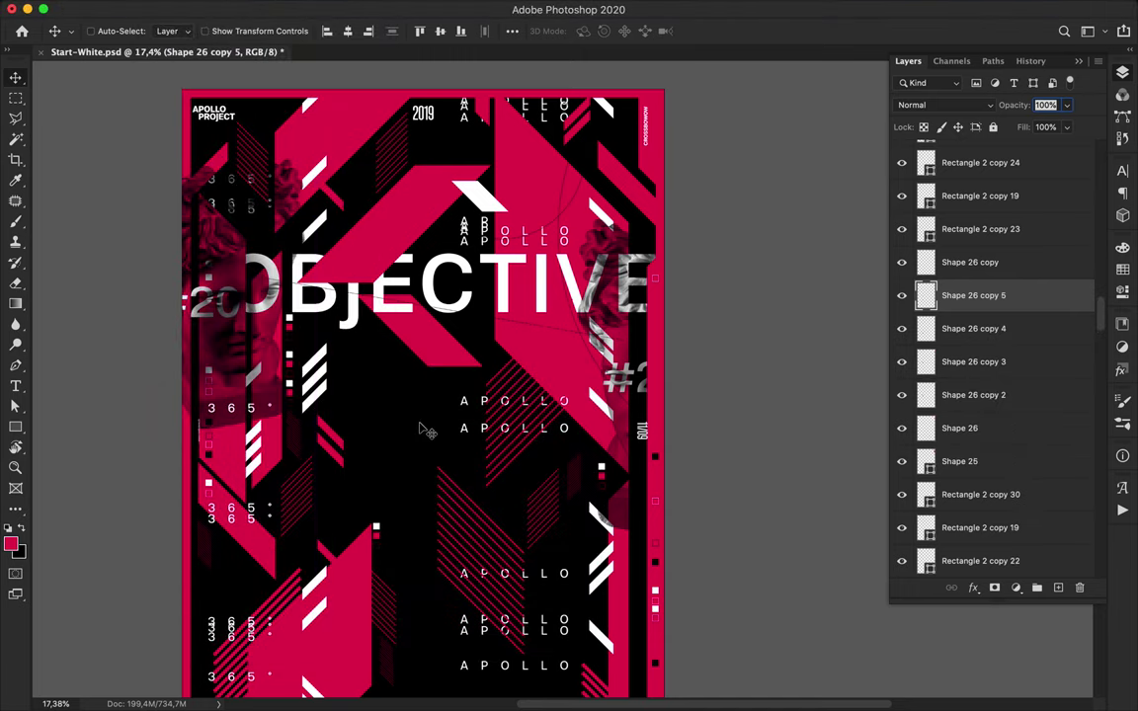
- Copy the APOLLO text line just above OBJECTIVE into the black area below the title
scroll(422, 429, down, 2)
scroll(427, 432, down, 3)
scroll(431, 425, up, 3)
scroll(598, 336, up, 3)
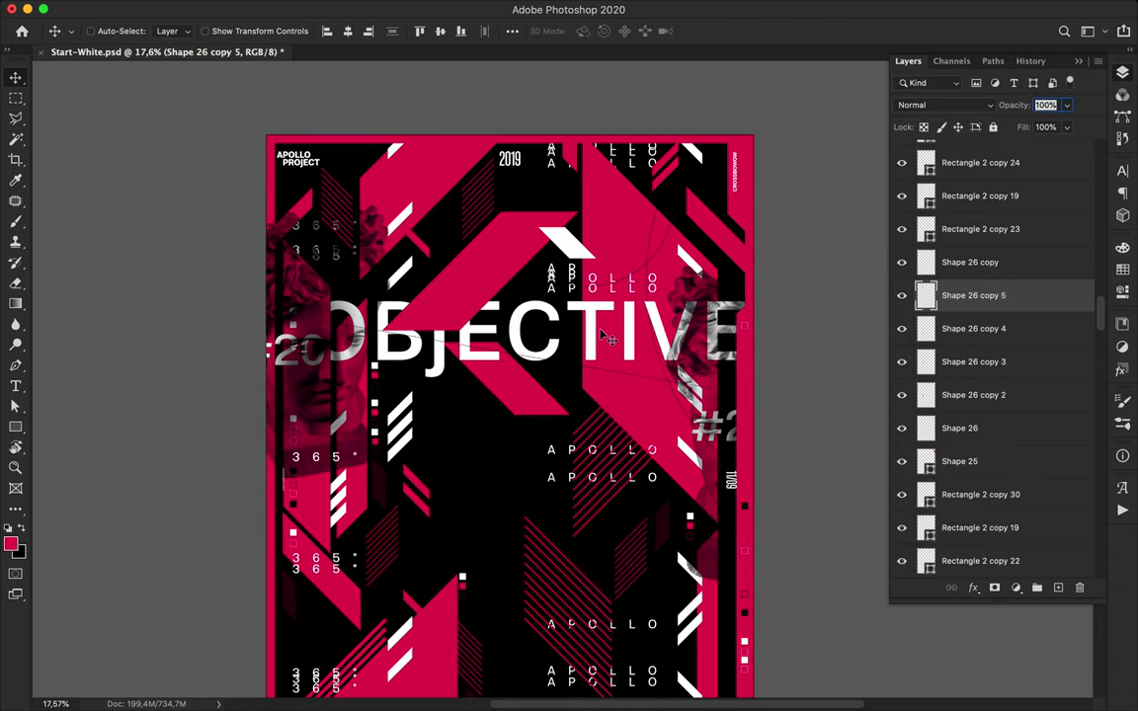
key(t)
click(644, 288)
key(Escape)
key(v)
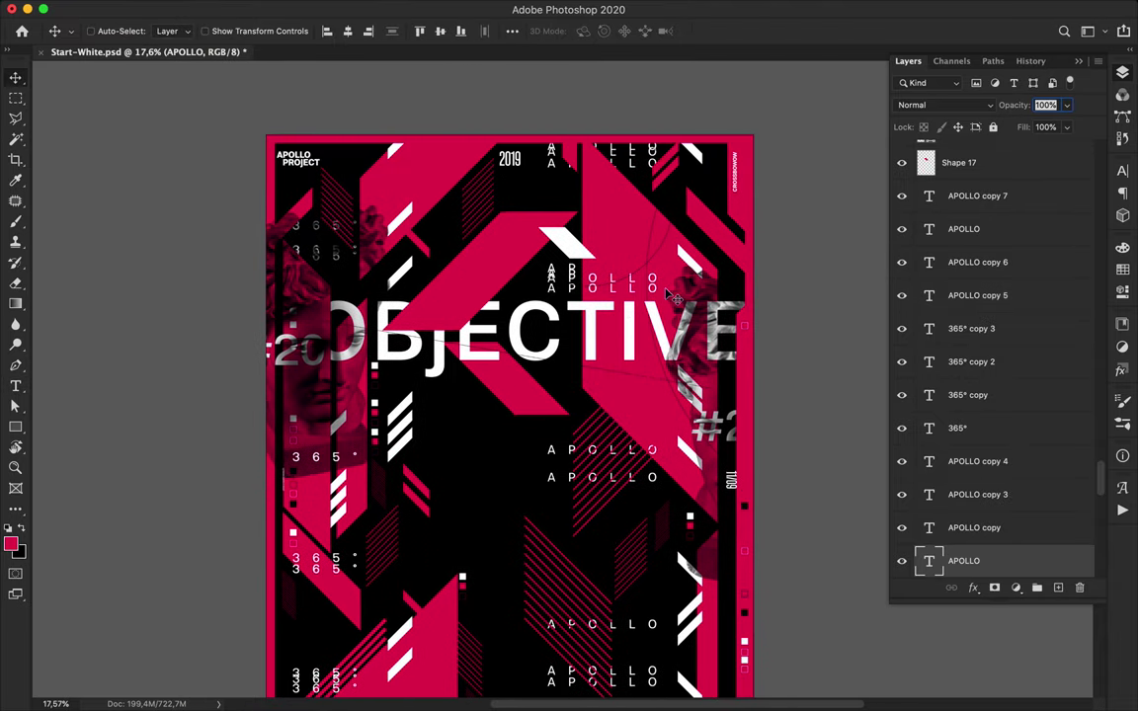
click(766, 7)
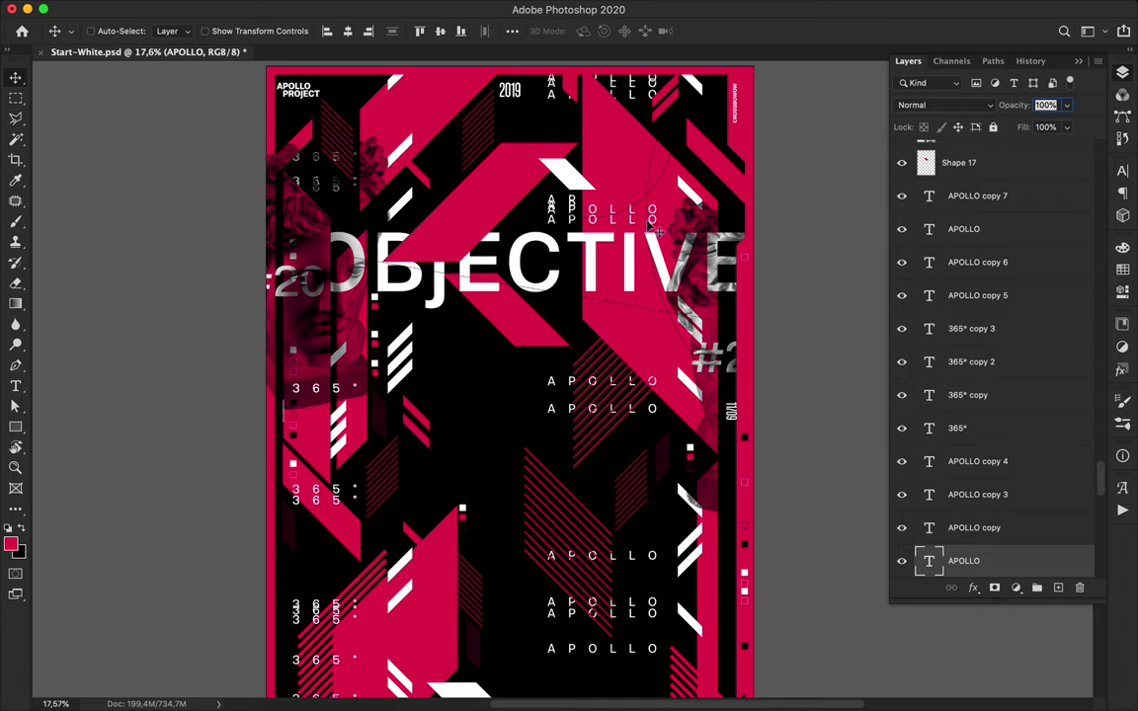
key(t)
double_click(649, 220)
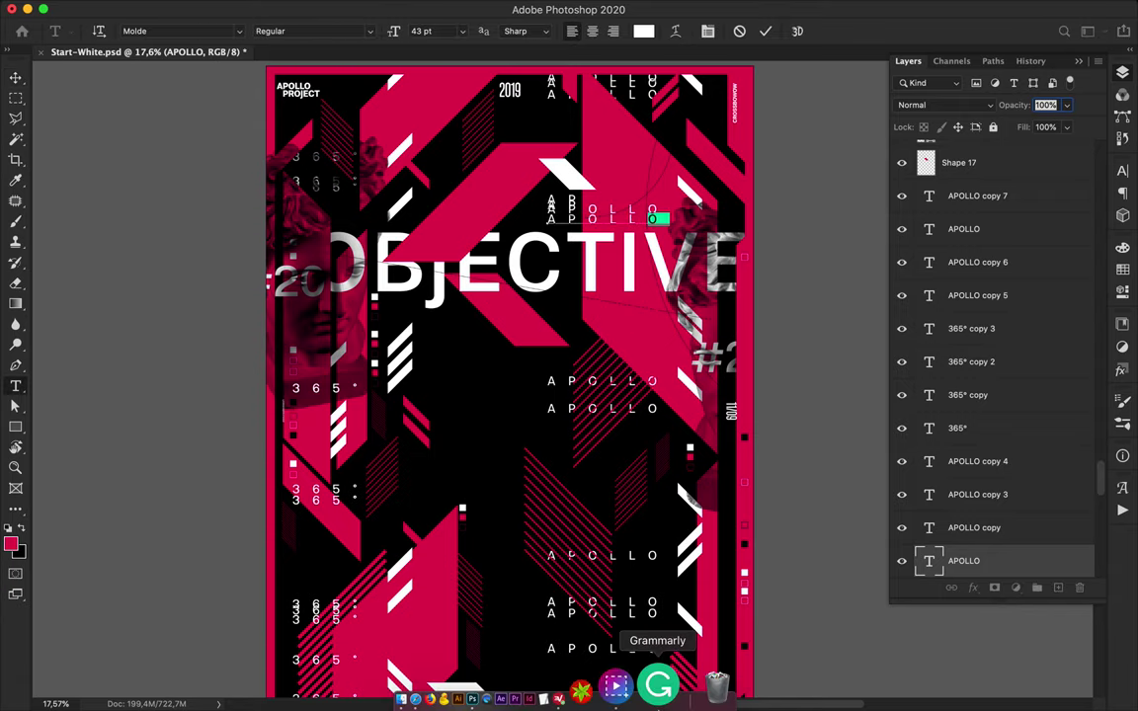
key(Escape)
key(v)
drag(635, 225, 499, 363)
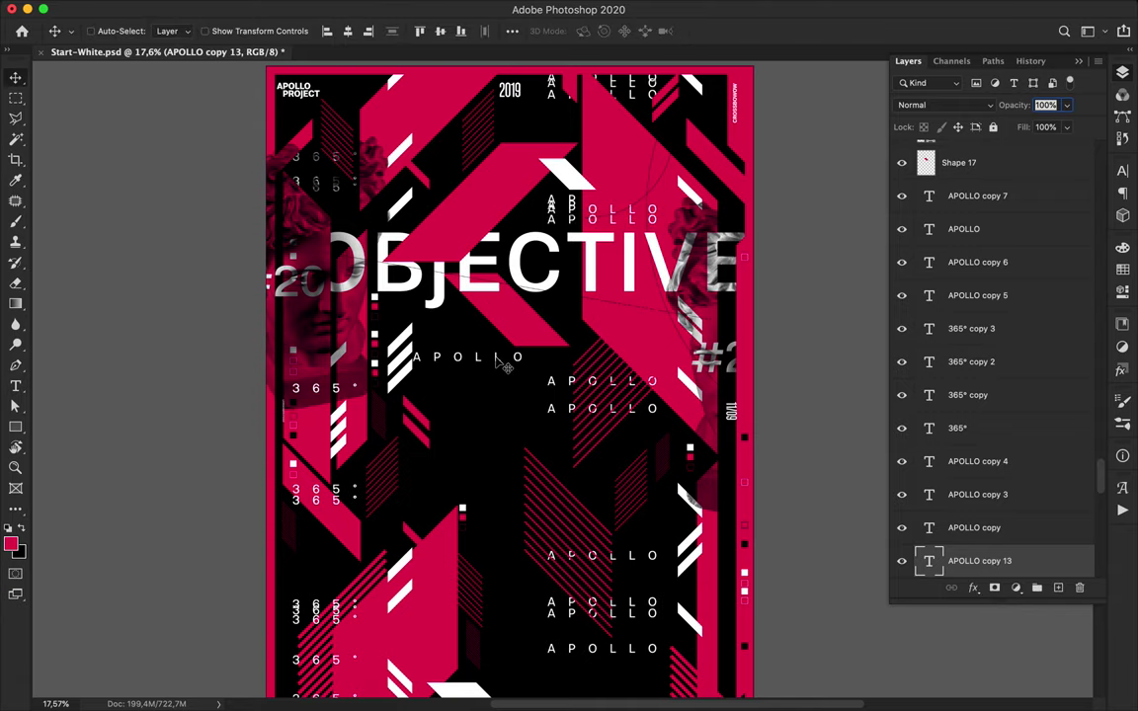
- Reduce the copied APOLLO text to a single O and set its tracking to 0
key(t)
click(509, 355)
key(Escape)
key(v)
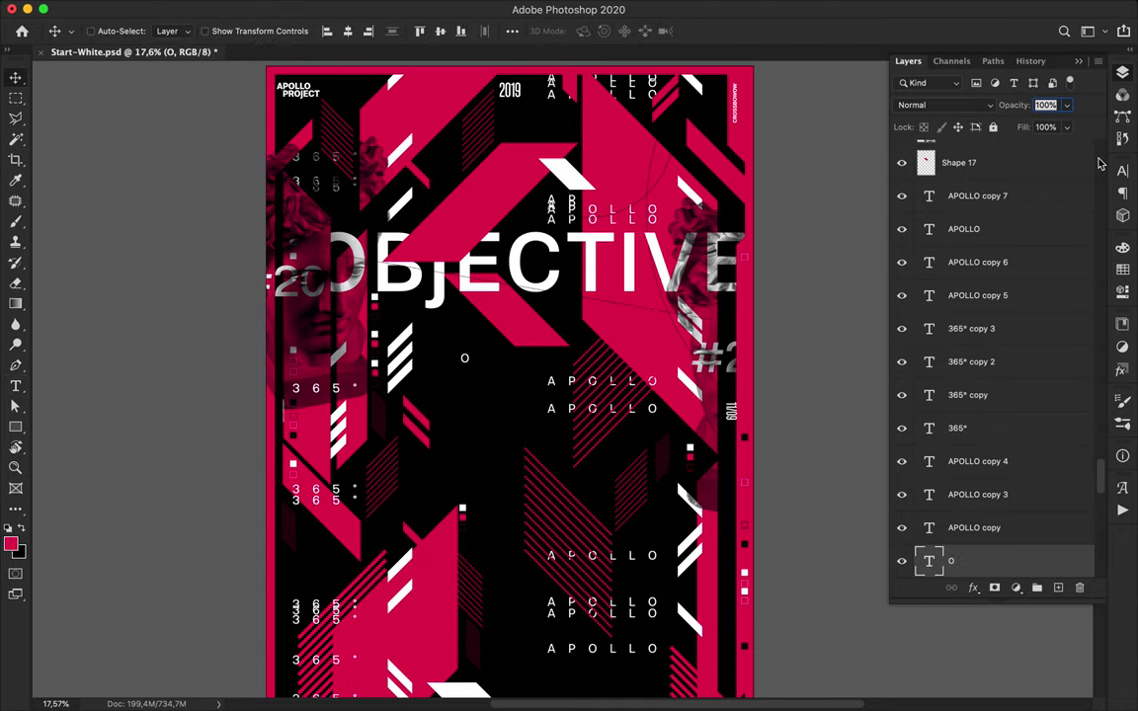
click(1123, 170)
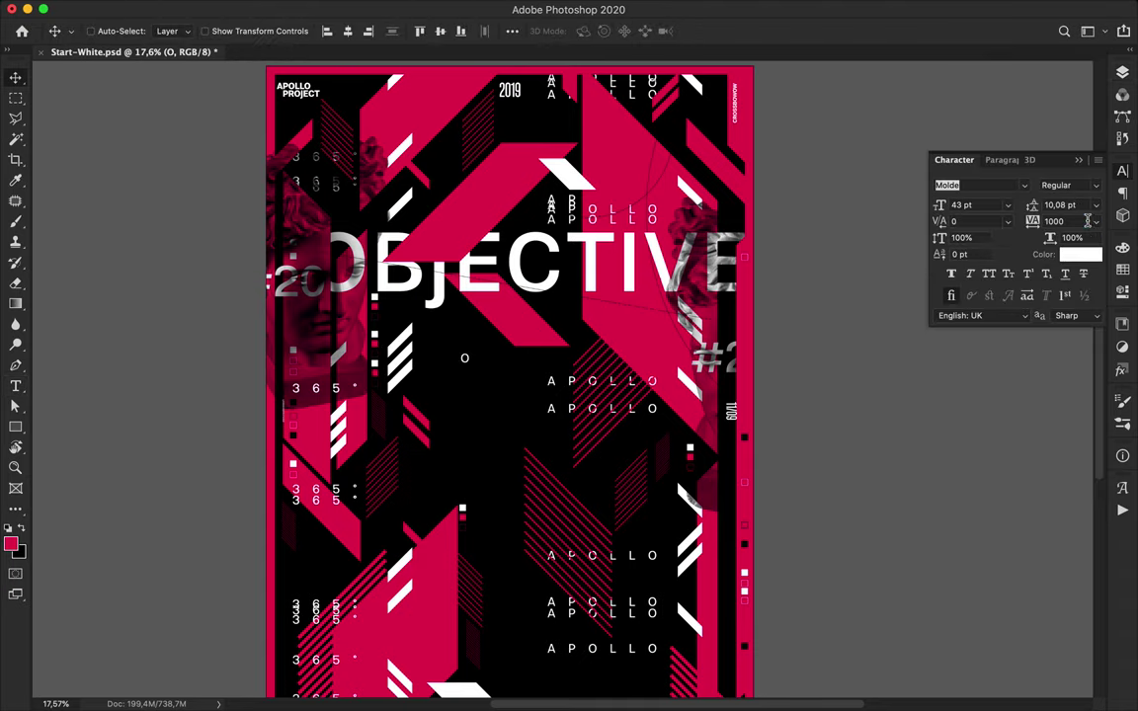
- Scatter copies of the small O over the C of OBJECTIVE and the black area beneath it
scroll(514, 358, up, 3)
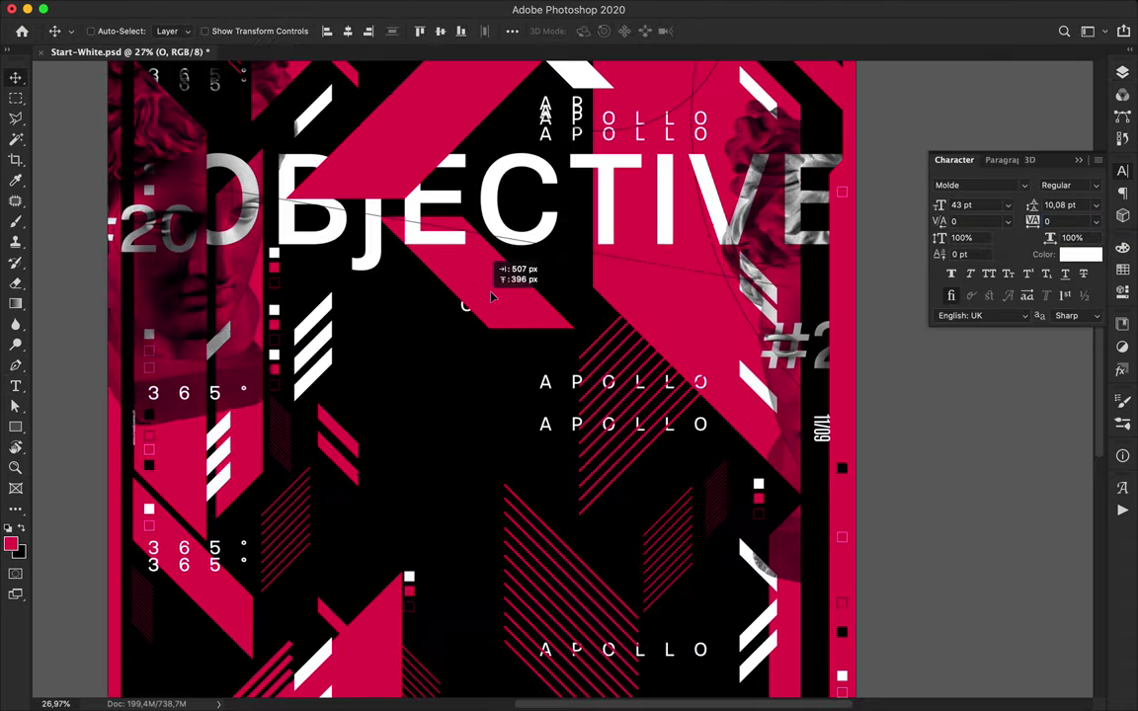
drag(559, 277, 128, 653)
drag(127, 652, 628, 546)
drag(627, 544, 577, 265)
scroll(578, 267, up, 5)
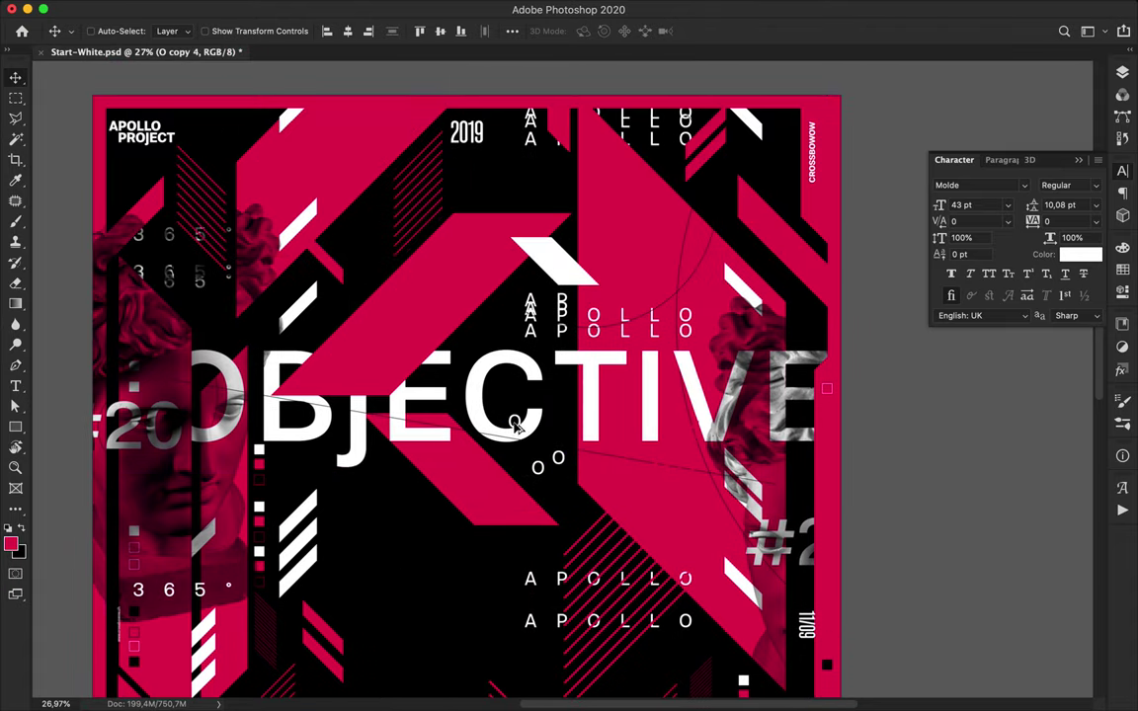
- Copy the O into the black area below 2019 and move its layer above Group 2 in the stack
drag(466, 361, 500, 174)
click(1122, 70)
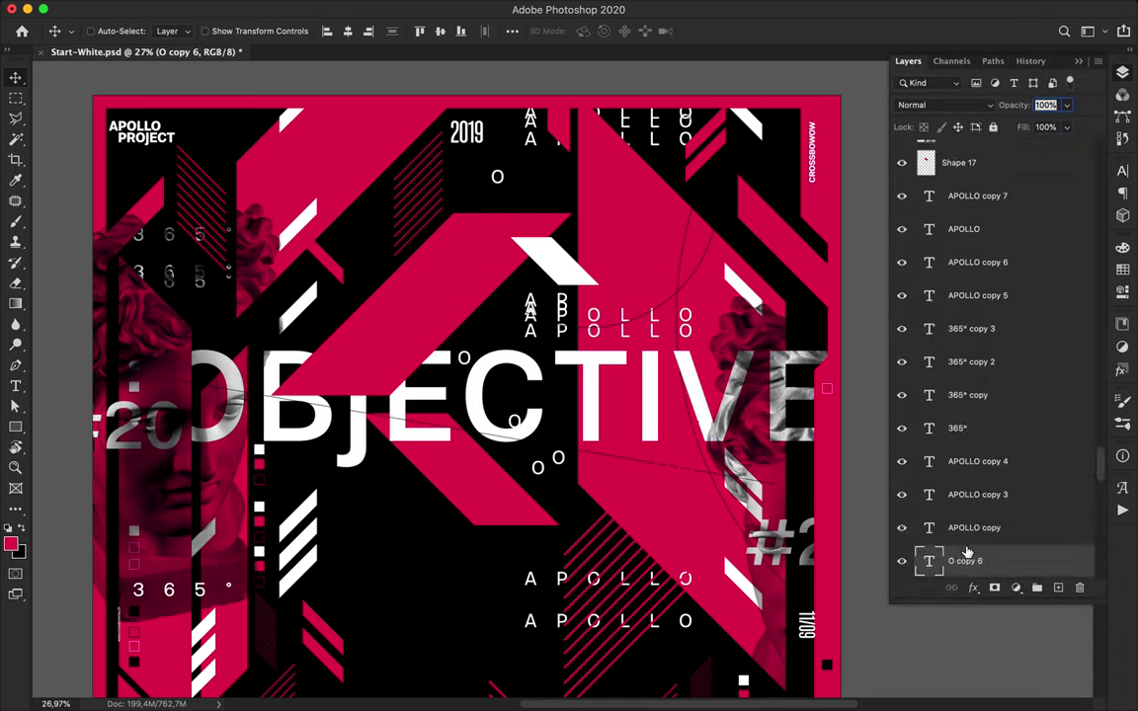
drag(975, 86, 963, 162)
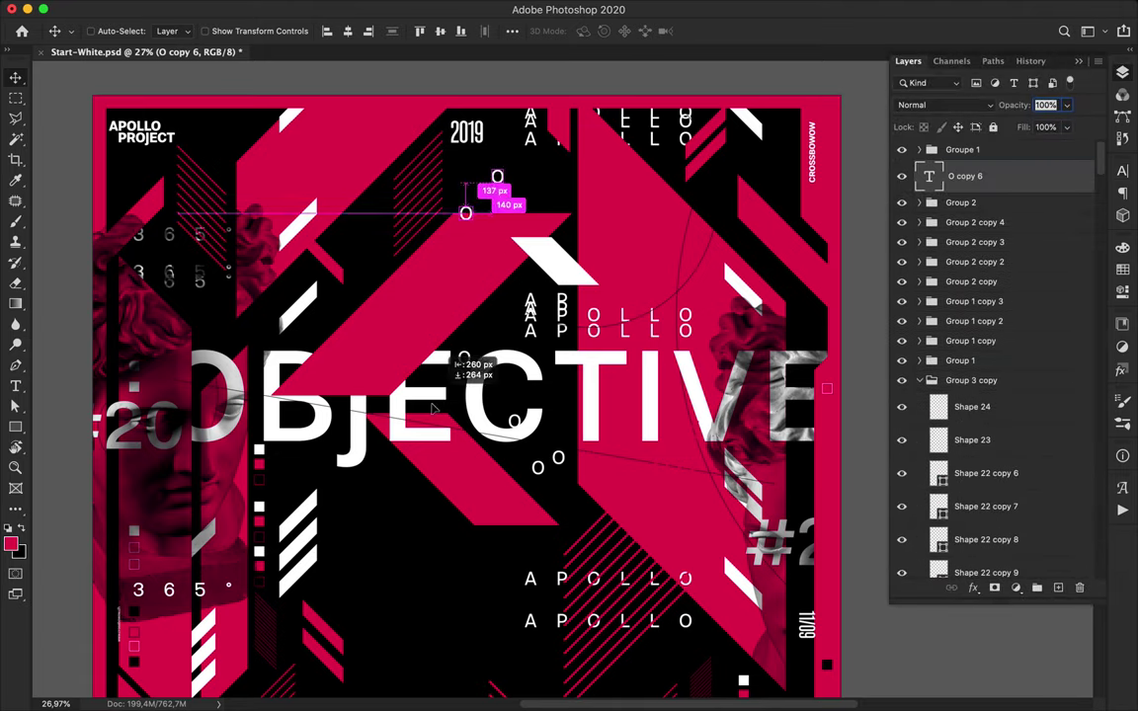
- Scatter further copies of the small white O over the upper red shapes, around OBJECTIVE and across the black area beneath it
drag(442, 380, 403, 461)
drag(437, 280, 526, 405)
drag(525, 403, 543, 448)
drag(540, 444, 556, 482)
drag(557, 482, 640, 289)
drag(639, 290, 775, 171)
drag(774, 171, 686, 542)
drag(687, 542, 498, 564)
drag(498, 564, 549, 543)
double_click(544, 537)
click(644, 30)
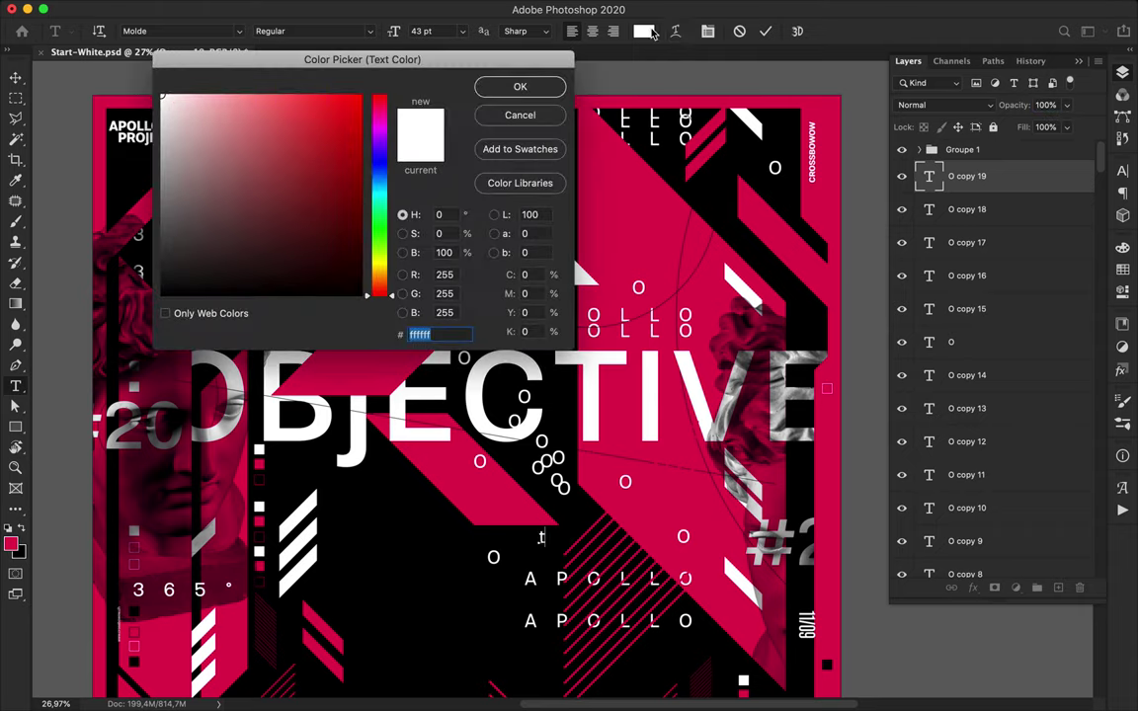
click(635, 200)
click(519, 89)
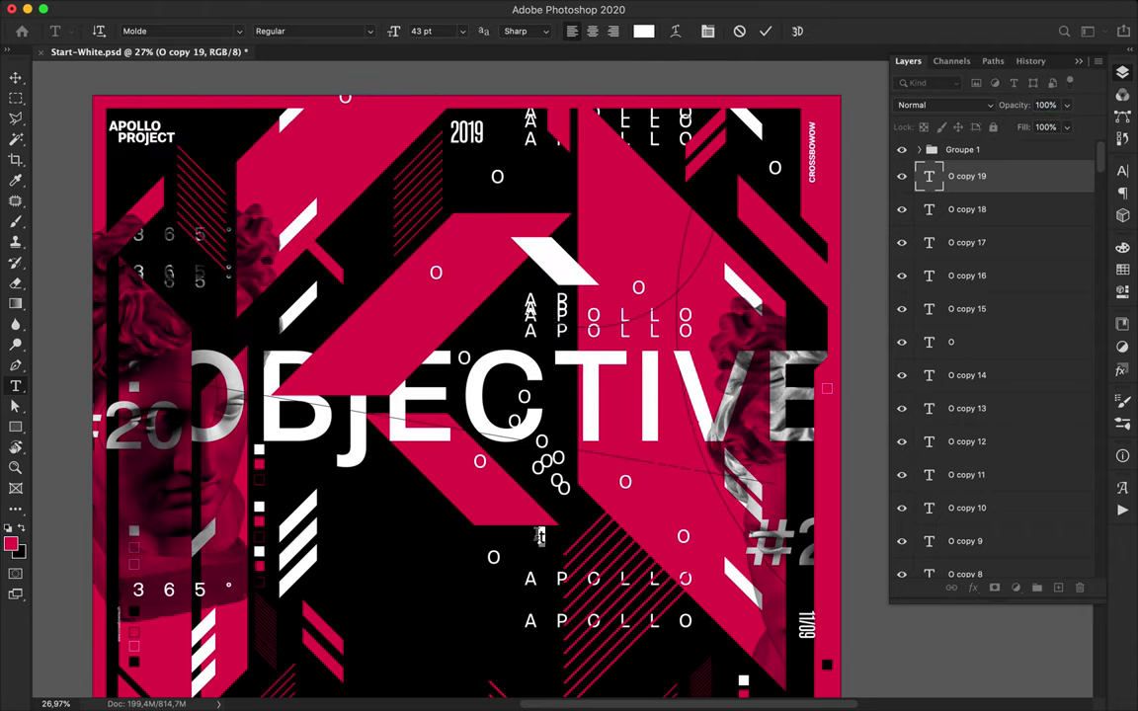
text(O)
key(super+Return)
key(v)
- Colour the O above the APOLLO lines below the title red and place red copies elsewhere on the poster, including the lower-left strip
key(t)
click(643, 31)
click(628, 189)
click(522, 90)
key(v)
drag(552, 543, 343, 321)
drag(343, 321, 120, 672)
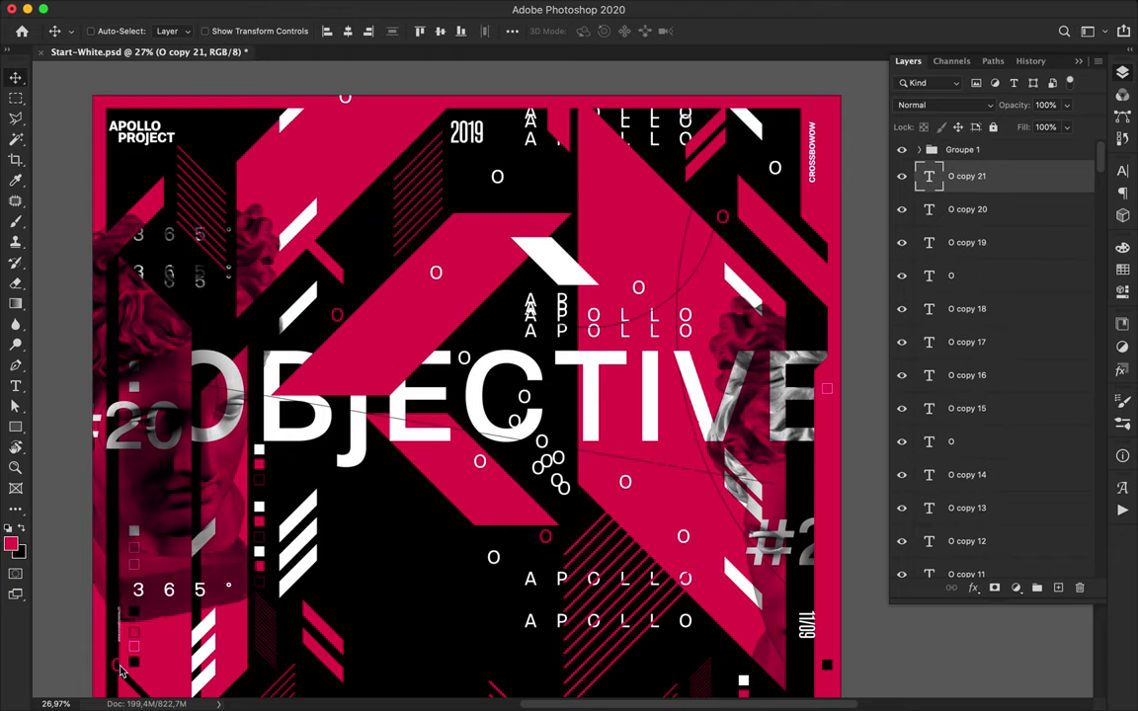
- Copy a white O onto the red slash below OBJECTIVE, with its layer near the top of the stack, and colour it black
super+click(543, 474)
drag(489, 508, 486, 506)
drag(998, 562, 983, 194)
key(t)
click(642, 32)
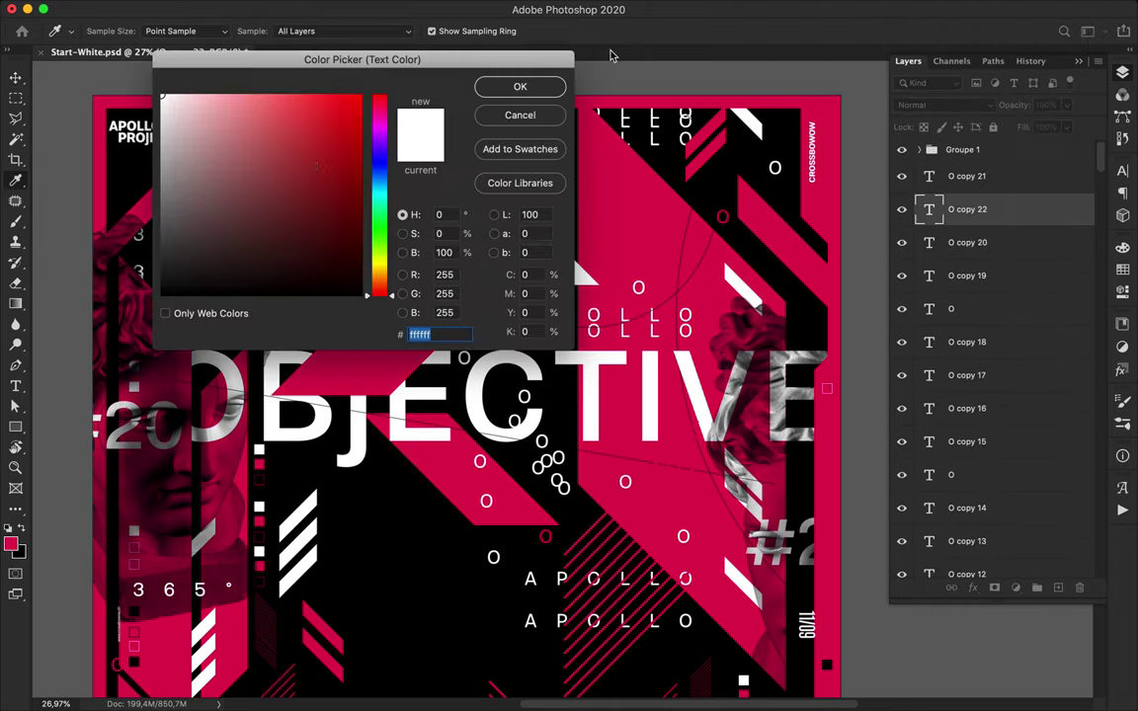
click(541, 92)
- Place copies of the black O on the large red shape above the title's end and on the lower-left red shape
key(v)
drag(489, 506, 704, 279)
scroll(705, 278, down, 5)
scroll(703, 280, down, 4)
drag(649, 185, 362, 620)
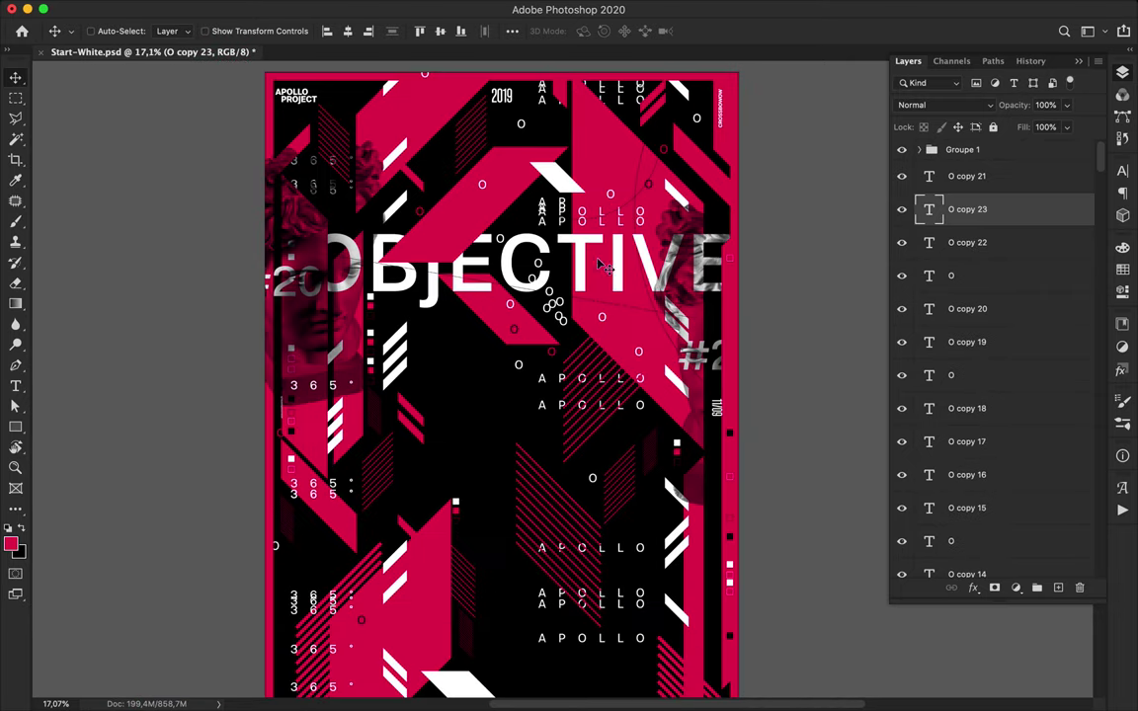
- Scatter more small white O copies across the poster, from the upper-left black area to the clusters around and below OBJECTIVE
click(491, 189)
drag(484, 186, 535, 331)
key(super+j)
drag(534, 331, 352, 229)
drag(336, 178, 294, 135)
drag(295, 135, 564, 297)
drag(564, 297, 559, 442)
drag(560, 441, 619, 337)
drag(619, 337, 552, 339)
drag(552, 339, 632, 159)
scroll(637, 166, down, 1)
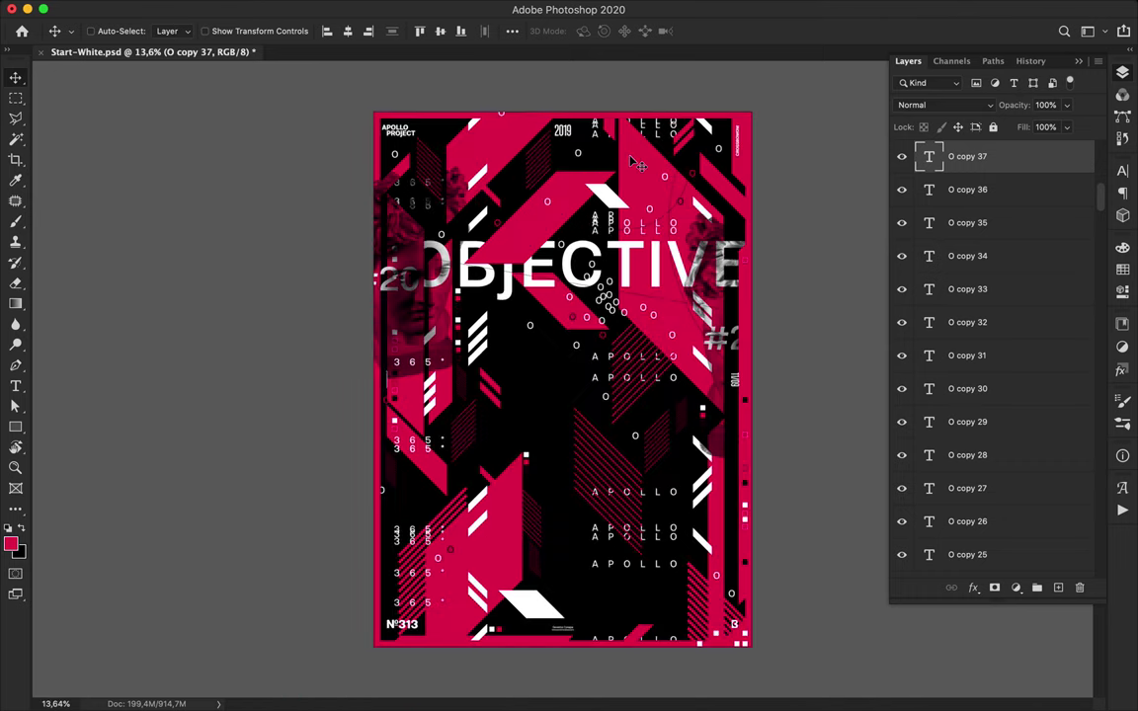
- Duplicate the O in the black area below OBJECTIVE and scale up the copies, making one very large
drag(651, 211, 594, 390)
key(super+j)
scroll(596, 340, up, 1)
key(super+t)
key(Return)
key(super+t)
mouse_move(562, 451)
mouse_down()
mouse_move(546, 421)
mouse_move(550, 453)
mouse_up()
key(Return)
- Move the very large O's layer behind the red shapes and add a smaller scaled copy on the poster's lower-left side
drag(993, 531, 968, 453)
drag(968, 359, 956, 386)
drag(497, 399, 418, 464)
key(ctrl+t)
drag(373, 432, 376, 485)
key(Return)
- Copy the enlarged O onto the upper-right red shape at a reduced size and place another copy over the left statue's hair
drag(370, 529, 664, 131)
drag(988, 375, 957, 183)
key(ctrl+t)
mouse_move(676, 219)
mouse_down()
mouse_move(681, 166)
mouse_move(676, 201)
mouse_up()
drag(672, 130, 417, 277)
key(Return)
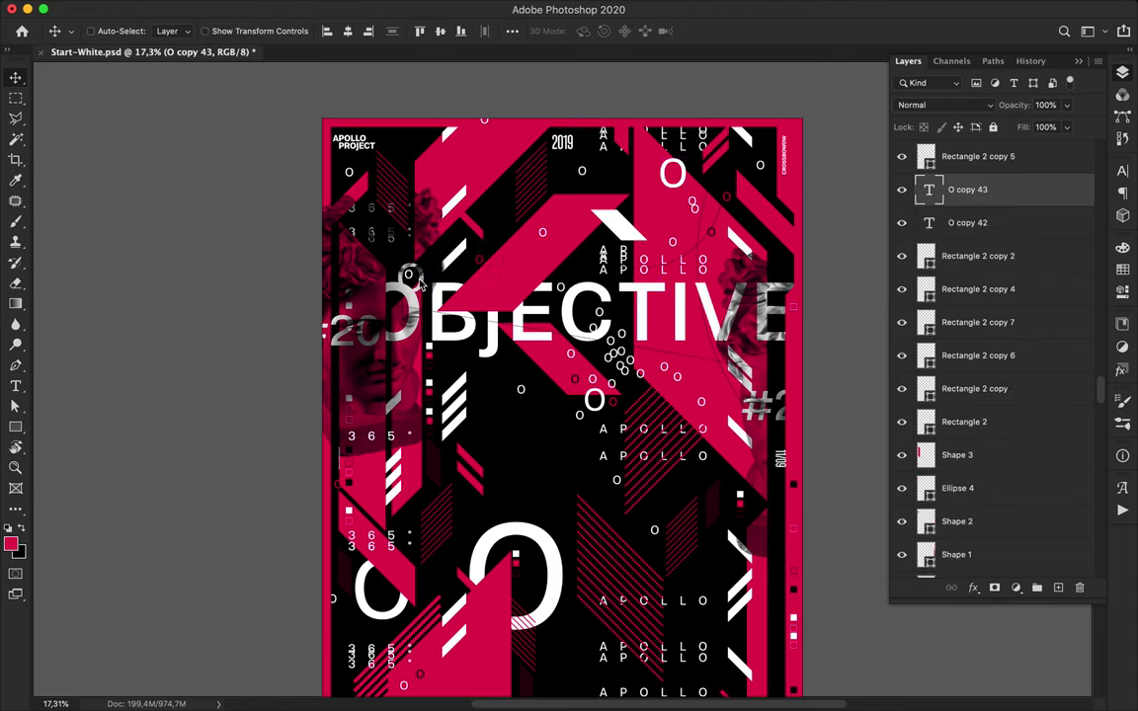
- Save the document and show the whole finished poster full screen on a black background
scroll(627, 292, down, 3)
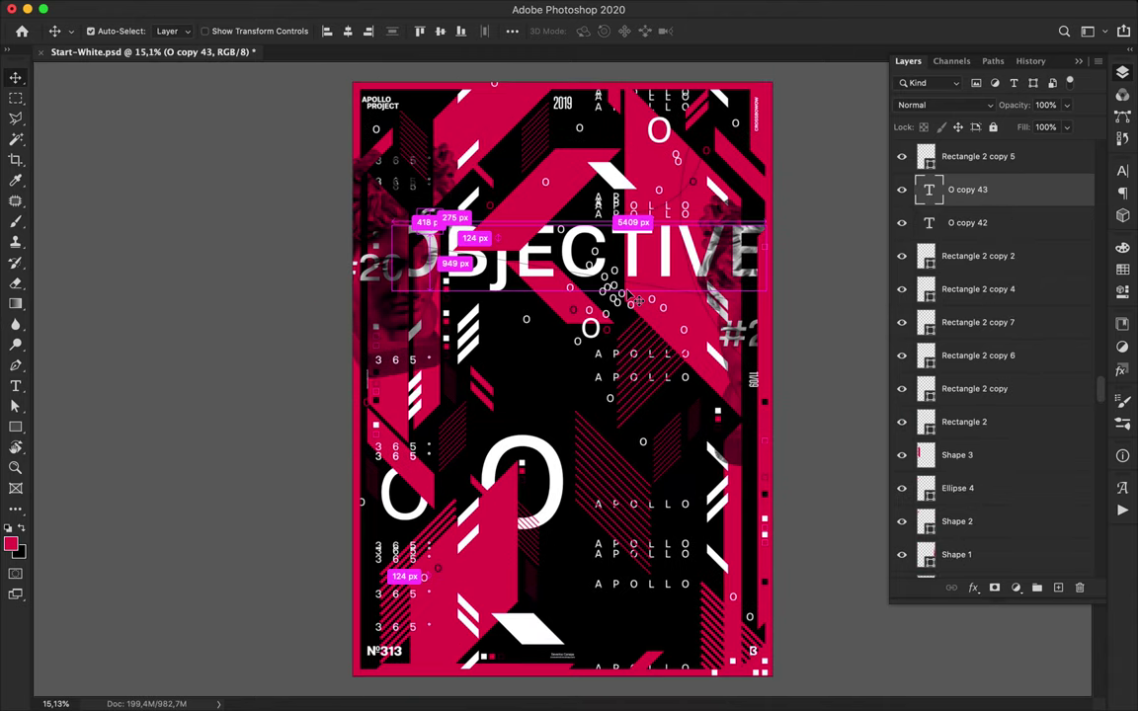
key(super+s)
click(770, 9)
click(870, 42)
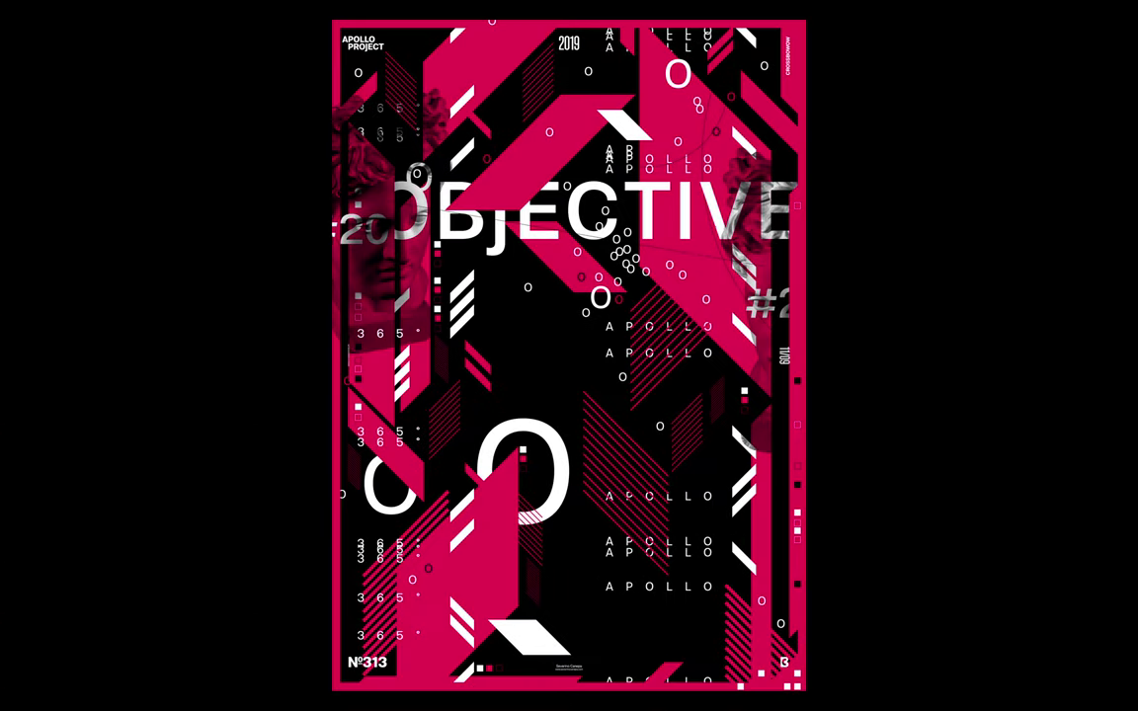